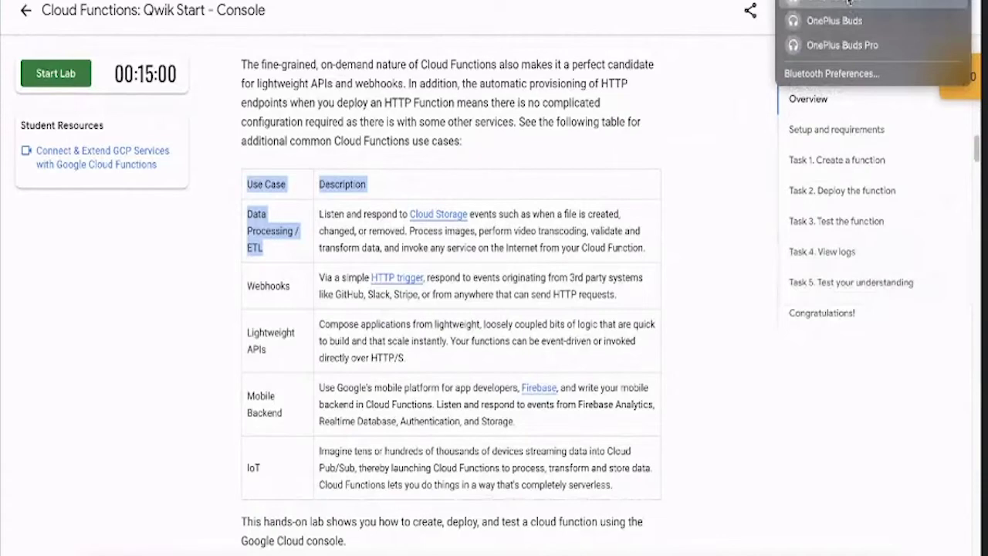
Step: Open the lab's Google console link in an incognito window and submit the lab's student username
{"action": "right_click", "coordinate": [122, 187]}
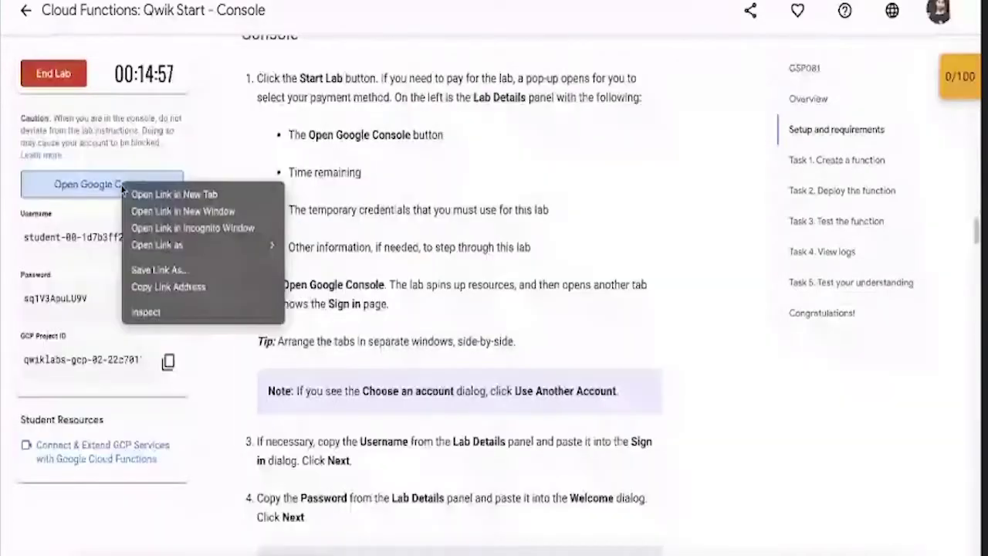
{"action": "left_click", "coordinate": [151, 231]}
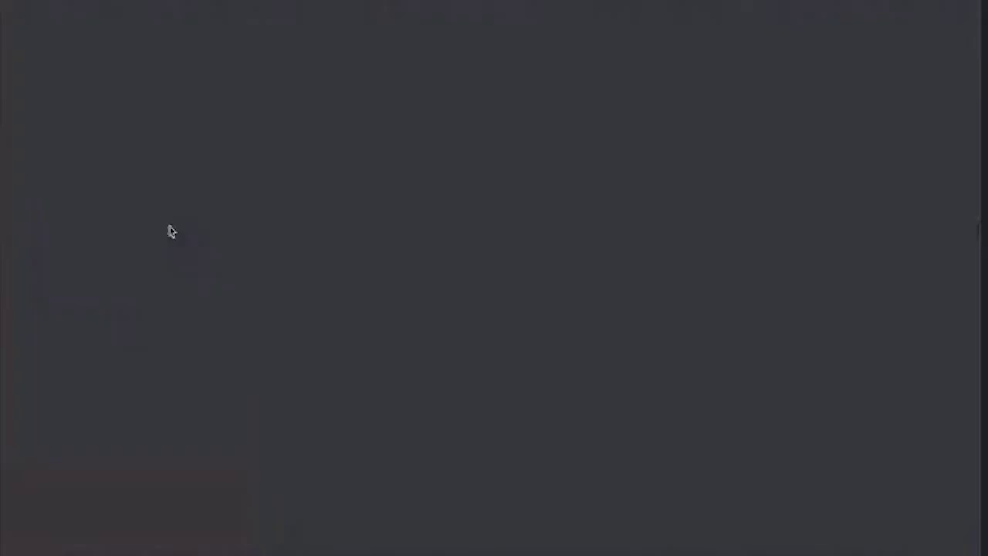
{"action": "key", "text": "ctrl+v"}
{"action": "left_click", "coordinate": [591, 399]}
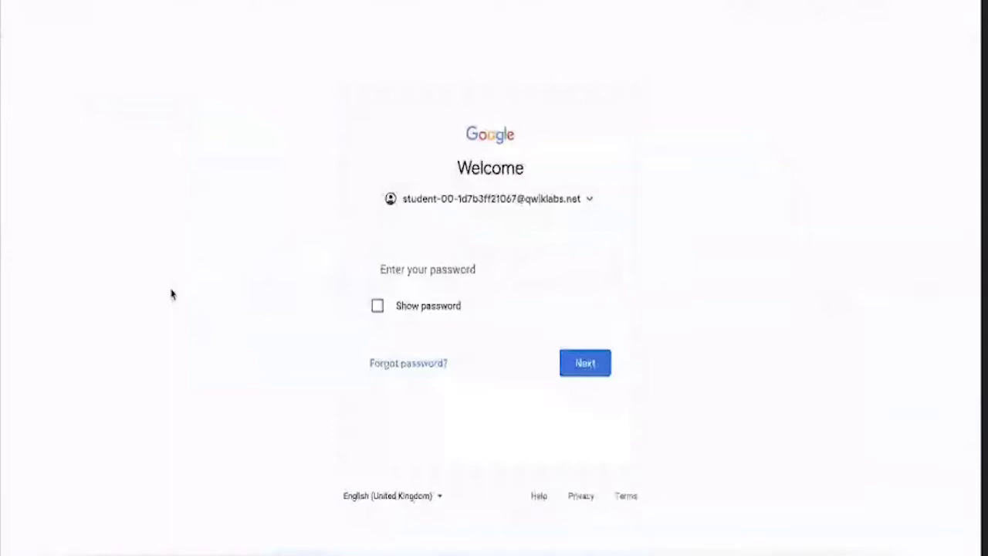
Step: Enter the lab account's password and continue through the sign-in to the Google Cloud console
{"action": "left_click", "coordinate": [532, 261]}
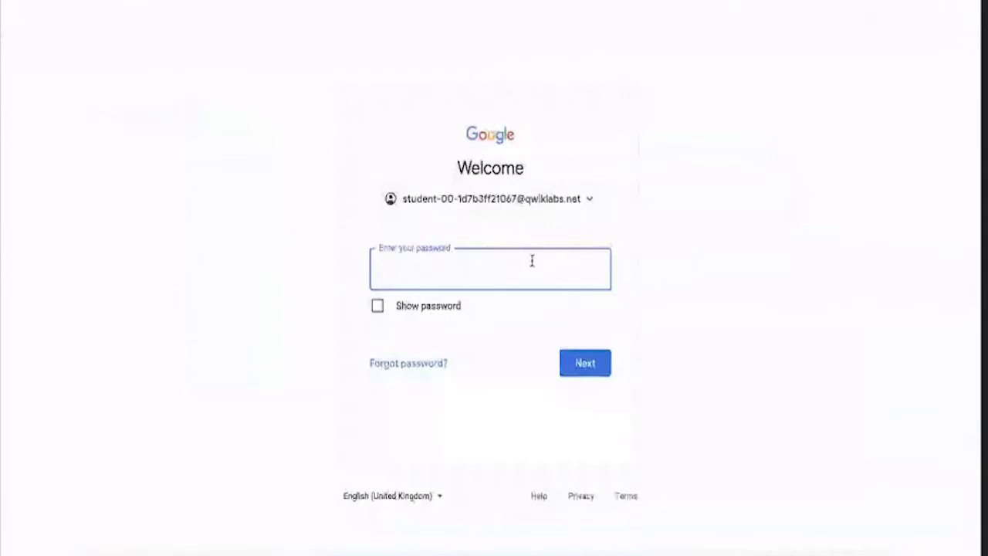
{"action": "key", "text": "ctrl+v"}
{"action": "key", "text": "Return"}
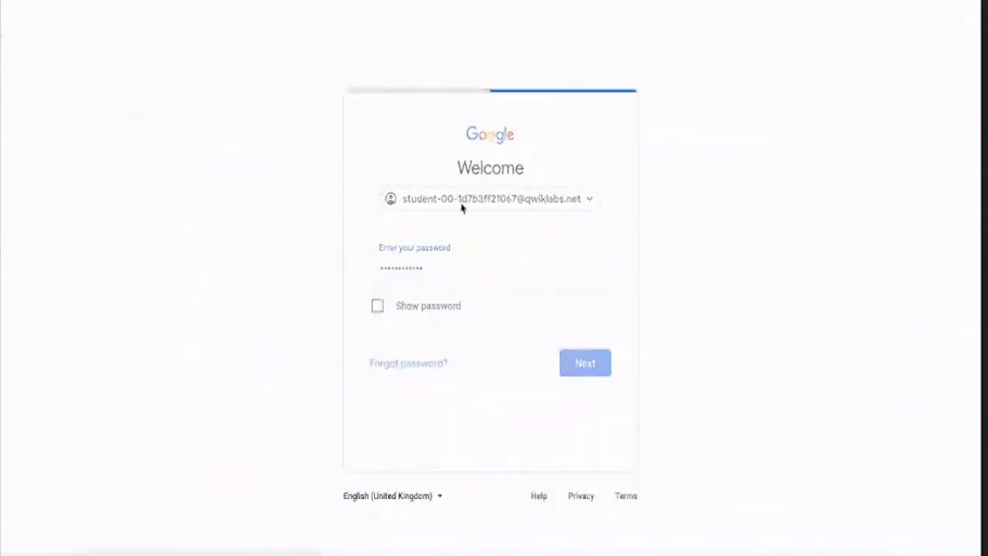
{"action": "left_click", "coordinate": [463, 393]}
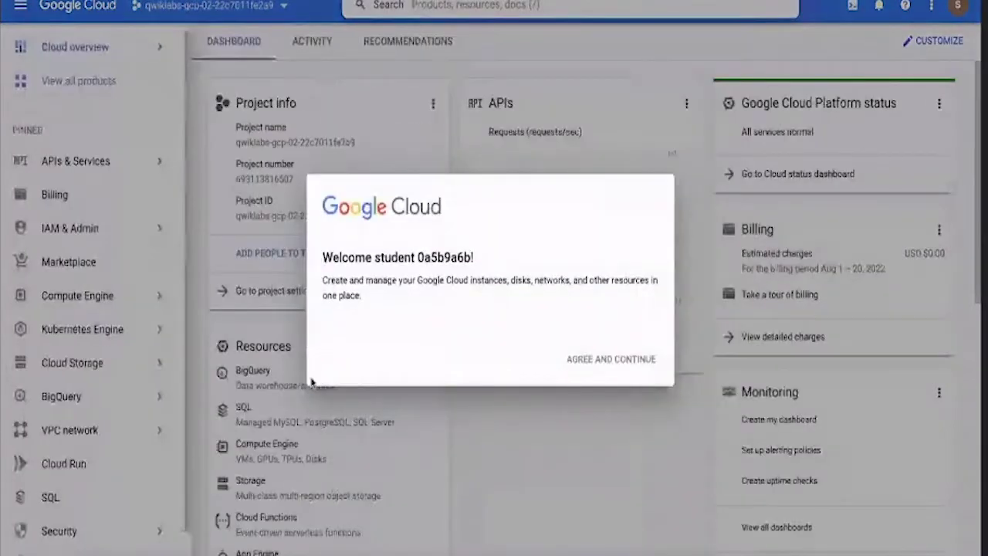
Step: Agree to the Google Cloud Platform Terms of Service and dismiss the support tools callout
{"action": "left_click", "coordinate": [327, 348]}
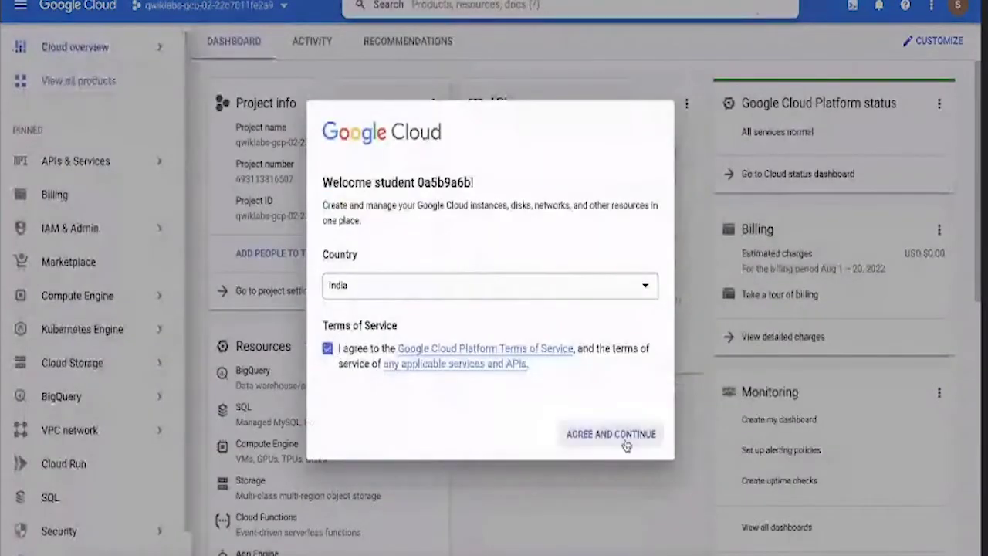
{"action": "left_click", "coordinate": [622, 436]}
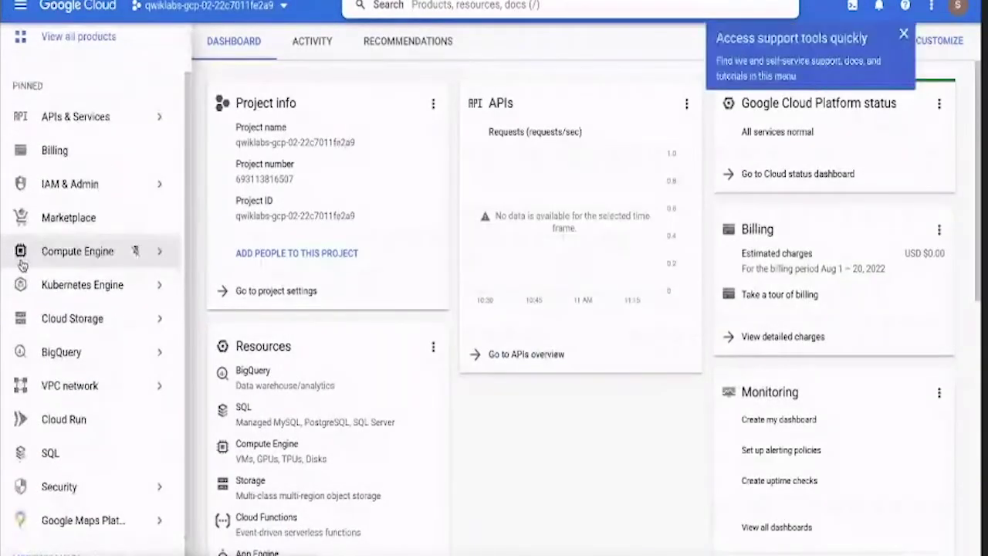
{"action": "scroll", "coordinate": [3, 287], "scroll_direction": "down", "scroll_amount": 1}
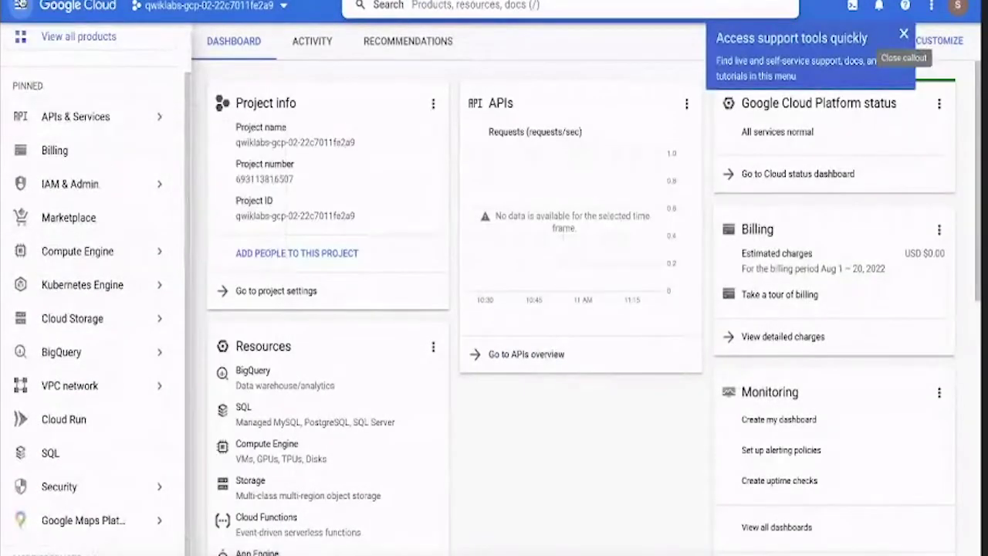
{"action": "left_click", "coordinate": [20, 4]}
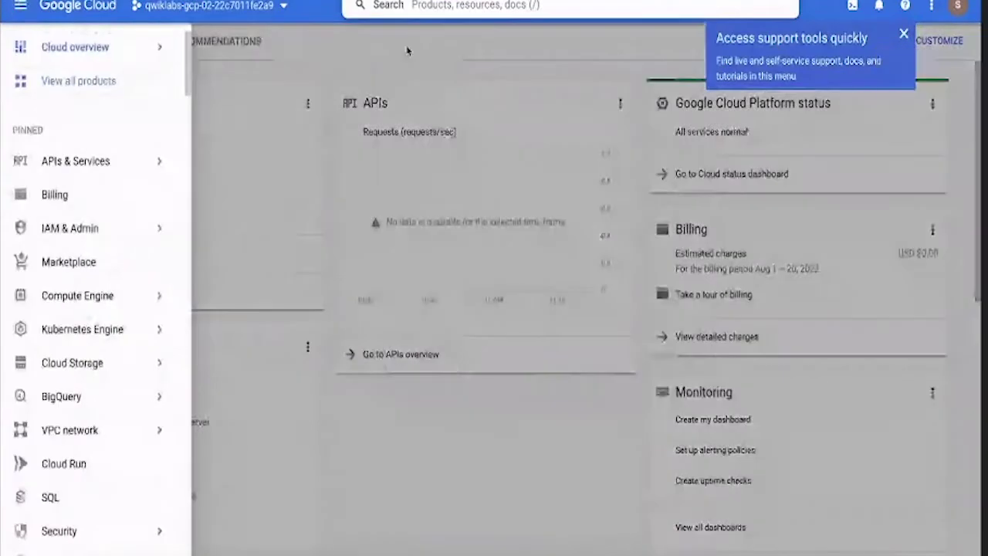
{"action": "left_click", "coordinate": [903, 33]}
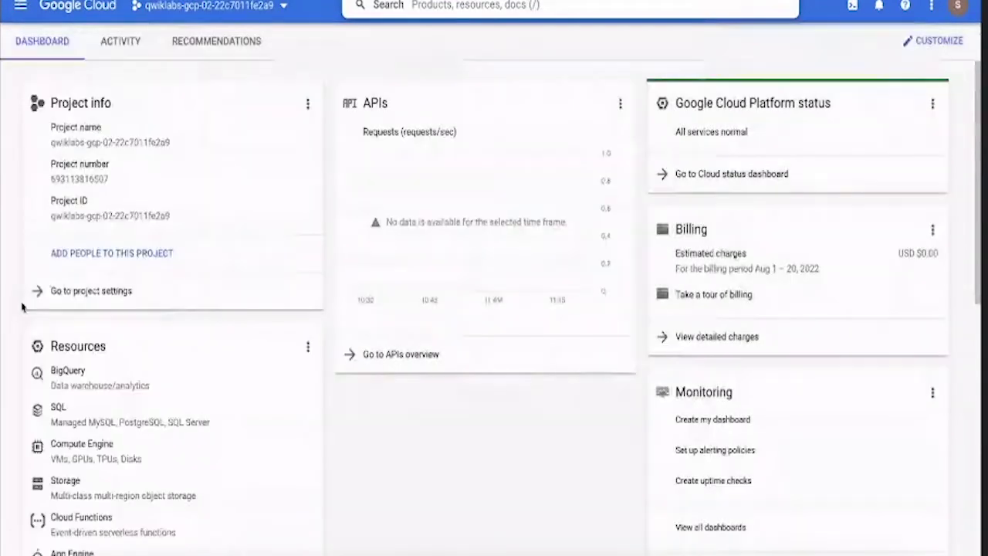
Step: Expand the full list of Google Cloud products in the console's navigation
{"action": "left_click", "coordinate": [20, 4]}
{"action": "scroll", "coordinate": [69, 386], "scroll_direction": "down", "scroll_amount": 3}
{"action": "scroll", "coordinate": [69, 393], "scroll_direction": "down", "scroll_amount": 2}
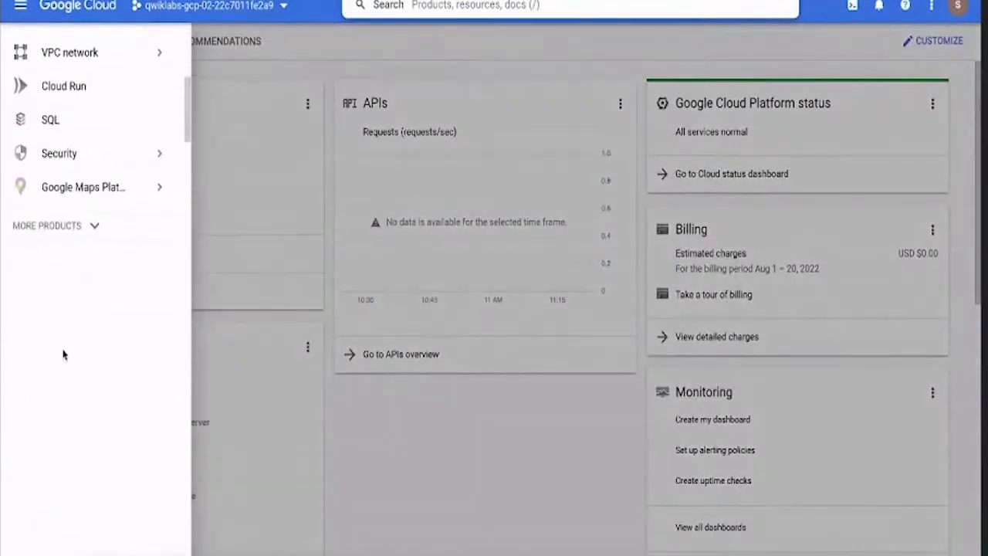
{"action": "left_click", "coordinate": [83, 228]}
{"action": "scroll", "coordinate": [77, 231], "scroll_direction": "down", "scroll_amount": 3}
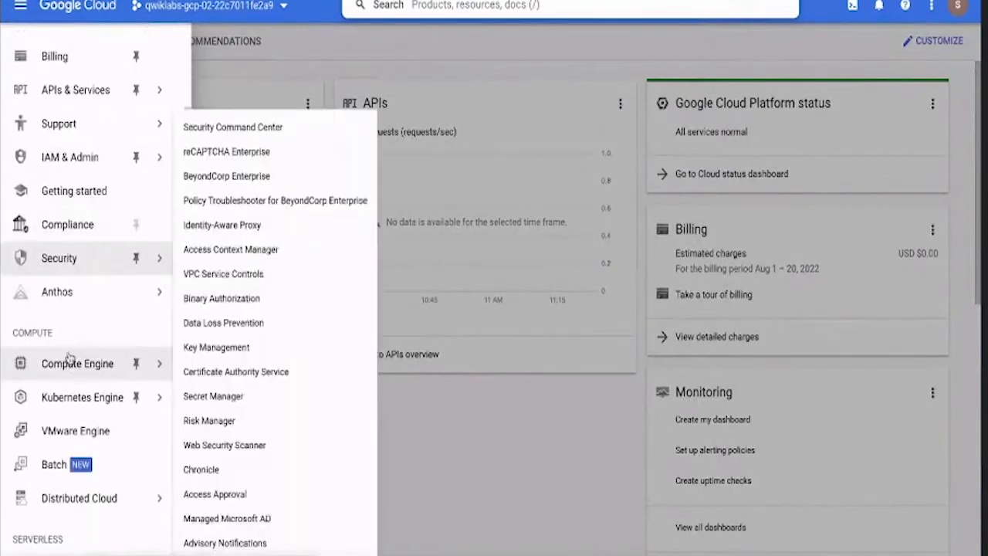
Step: Examine the product categories, including compute, serverless, storage, databases and networking
{"action": "mouse_move", "coordinate": [66, 363]}
{"action": "scroll", "coordinate": [31, 334], "scroll_direction": "down", "scroll_amount": 4}
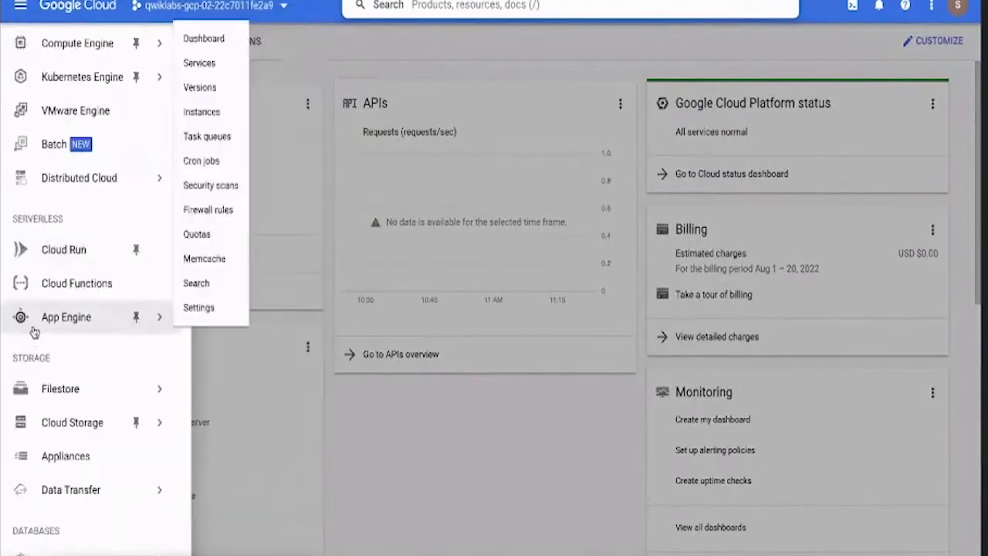
{"action": "scroll", "coordinate": [33, 331], "scroll_direction": "up", "scroll_amount": 4}
{"action": "mouse_move", "coordinate": [34, 329]}
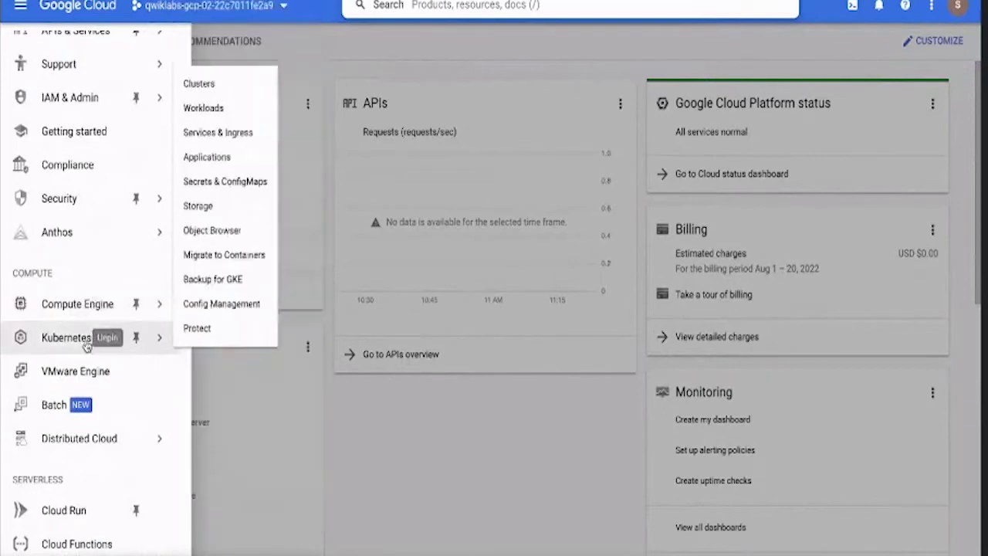
{"action": "scroll", "coordinate": [44, 347], "scroll_direction": "down", "scroll_amount": 3}
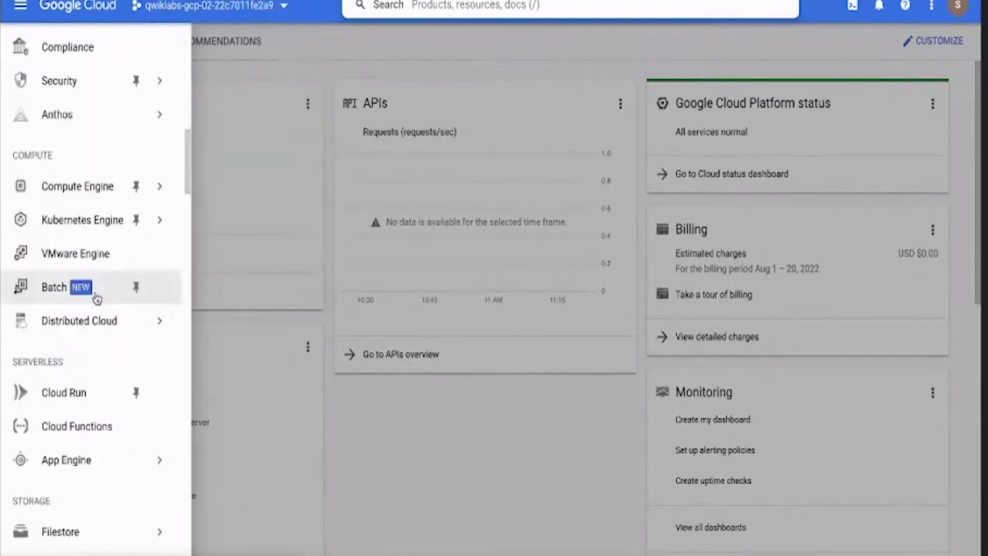
{"action": "scroll", "coordinate": [98, 297], "scroll_direction": "down", "scroll_amount": 2}
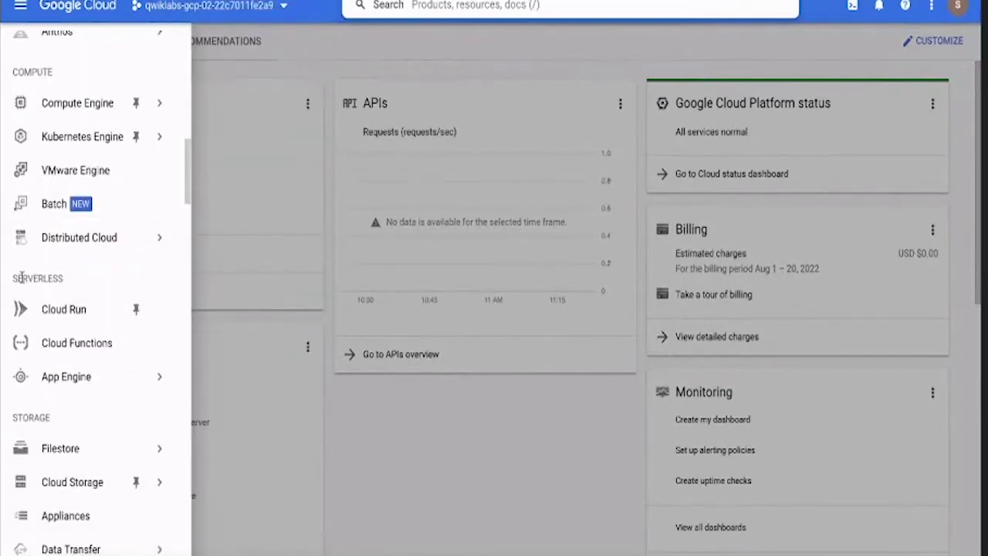
{"action": "mouse_move", "coordinate": [63, 394]}
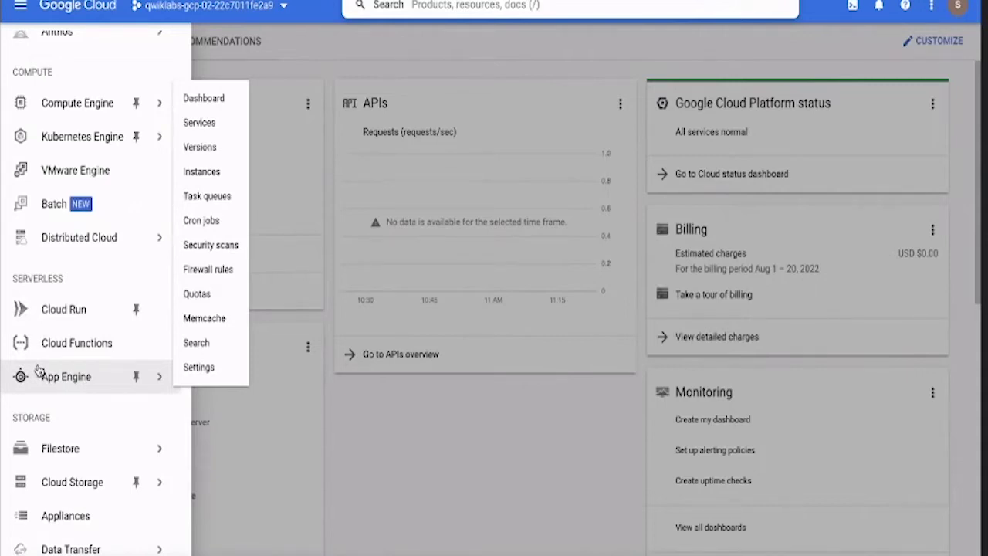
{"action": "mouse_move", "coordinate": [77, 452]}
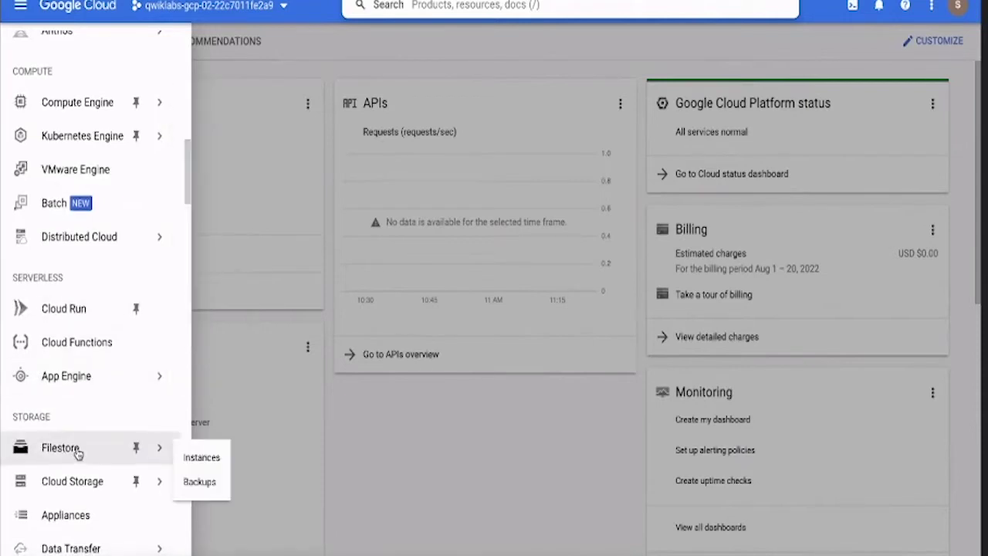
{"action": "scroll", "coordinate": [77, 452], "scroll_direction": "down", "scroll_amount": 5}
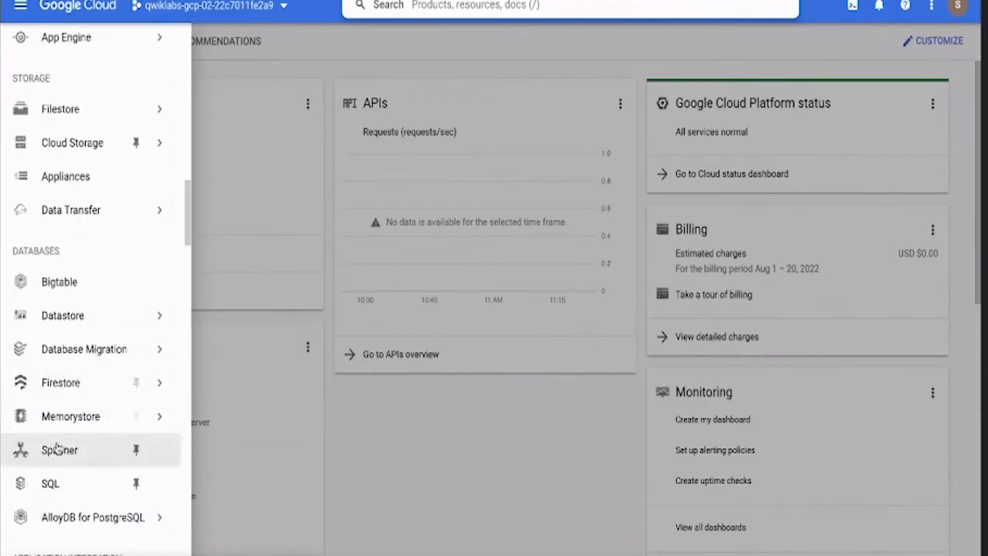
{"action": "scroll", "coordinate": [57, 446], "scroll_direction": "down", "scroll_amount": 6}
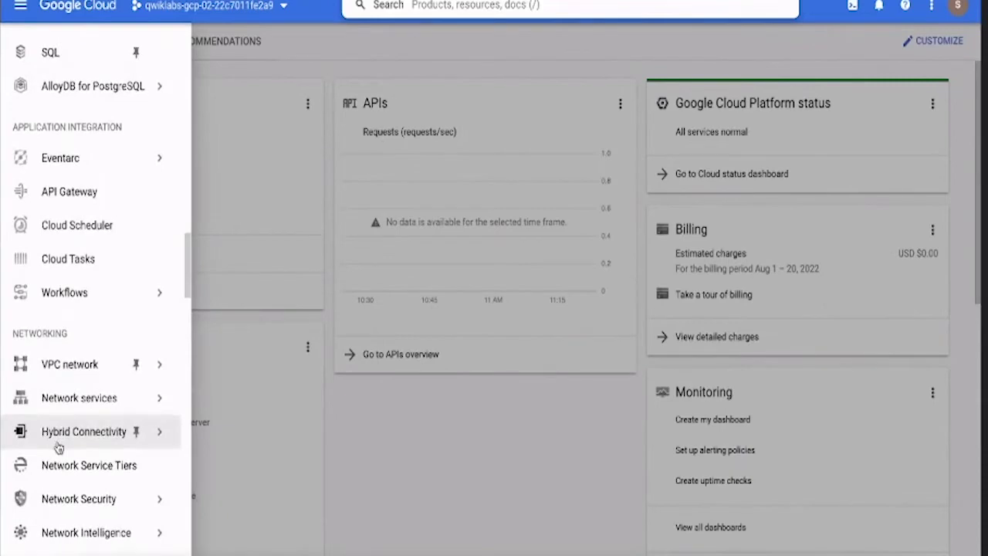
{"action": "scroll", "coordinate": [59, 447], "scroll_direction": "up", "scroll_amount": 13}
{"action": "scroll", "coordinate": [60, 446], "scroll_direction": "down", "scroll_amount": 3}
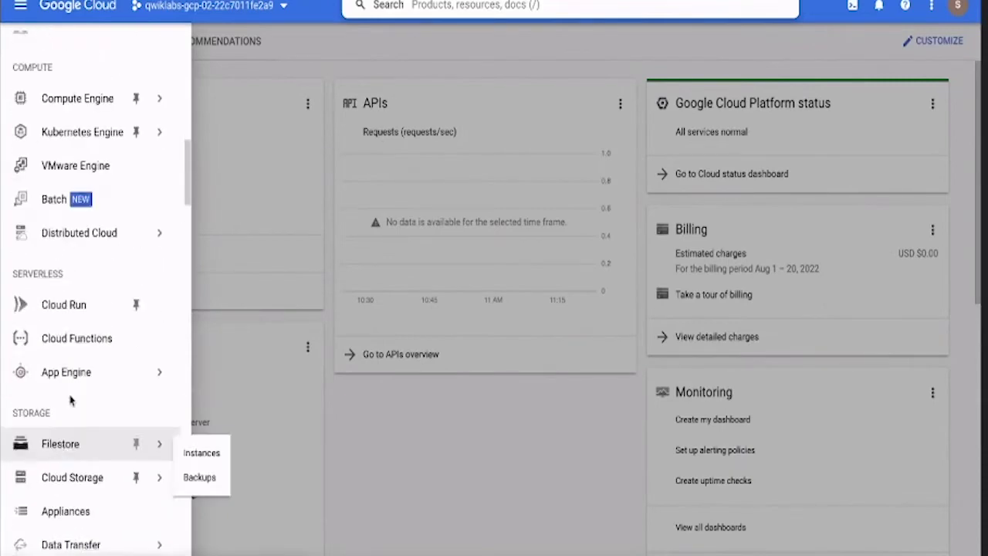
Step: Go to Cloud Functions, close its tutorial and start creating a new function
{"action": "left_click", "coordinate": [55, 338]}
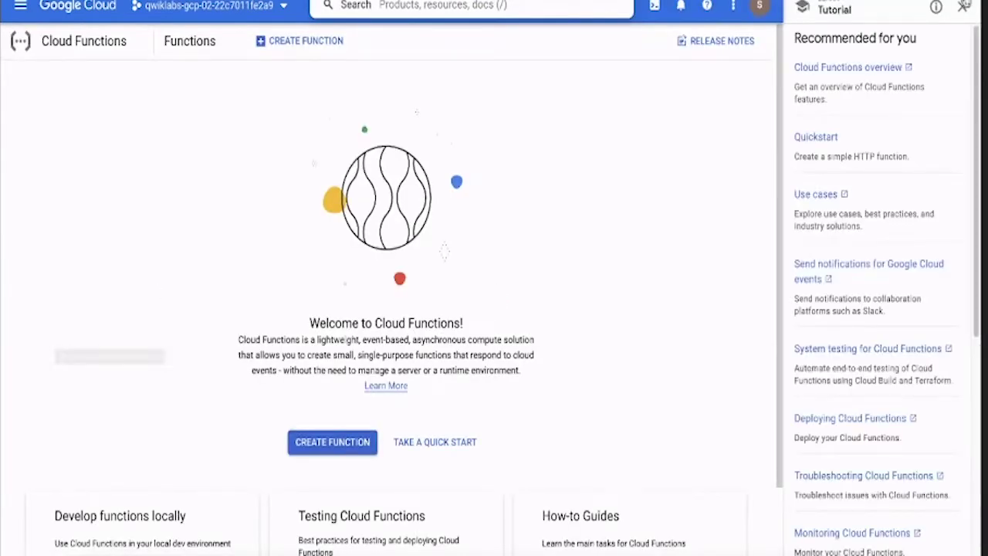
{"action": "left_click", "coordinate": [961, 7]}
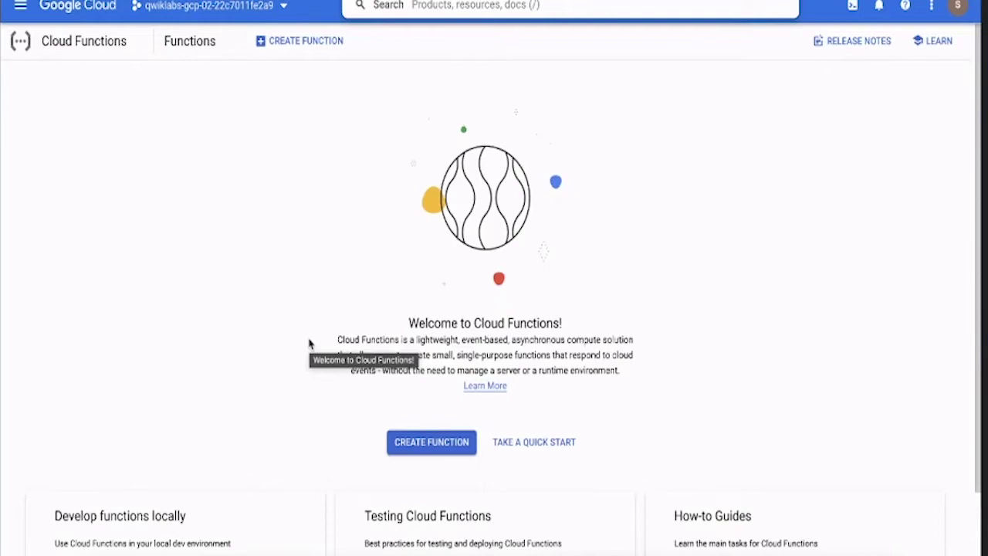
{"action": "left_click", "coordinate": [437, 446]}
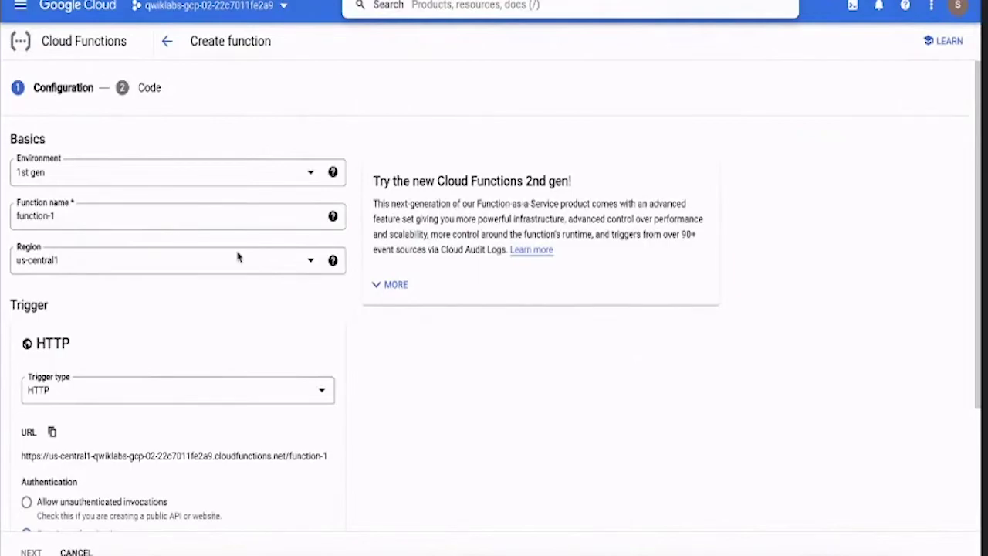
Step: Switch to the lab instructions and copy the function name GCFunction from the Task 1 table
{"action": "key", "text": "alt+Tab"}
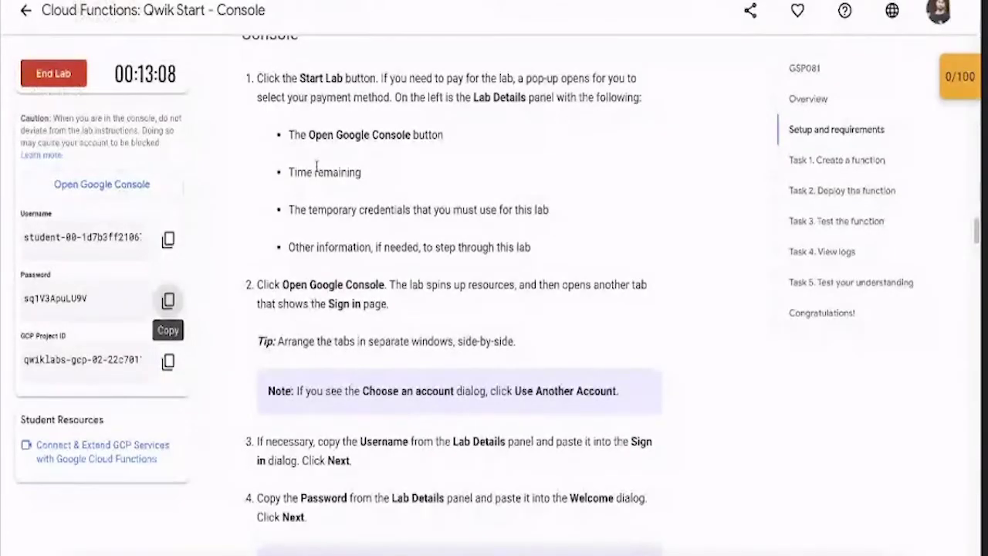
{"action": "scroll", "coordinate": [390, 231], "scroll_direction": "down", "scroll_amount": 5}
{"action": "scroll", "coordinate": [390, 232], "scroll_direction": "down", "scroll_amount": 15}
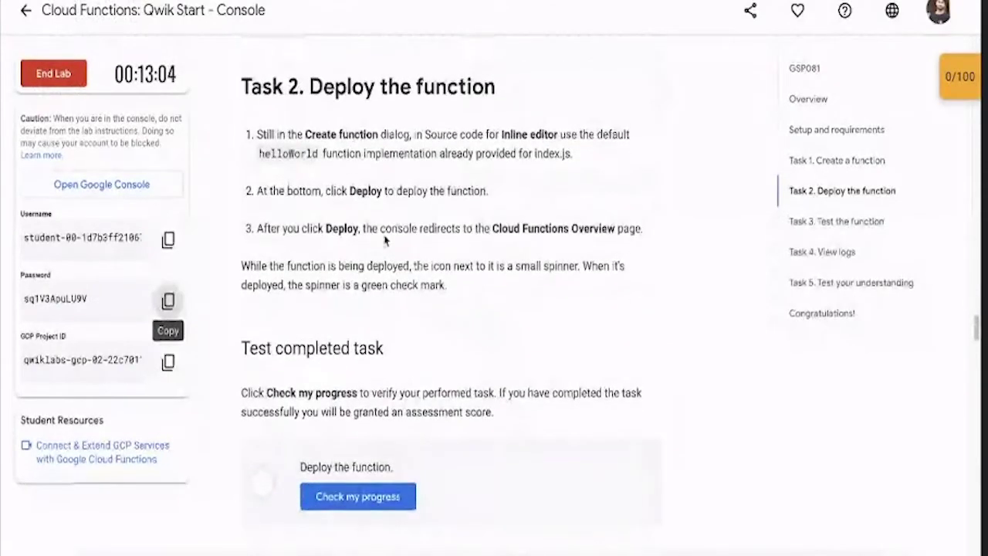
{"action": "scroll", "coordinate": [346, 239], "scroll_direction": "up", "scroll_amount": 5}
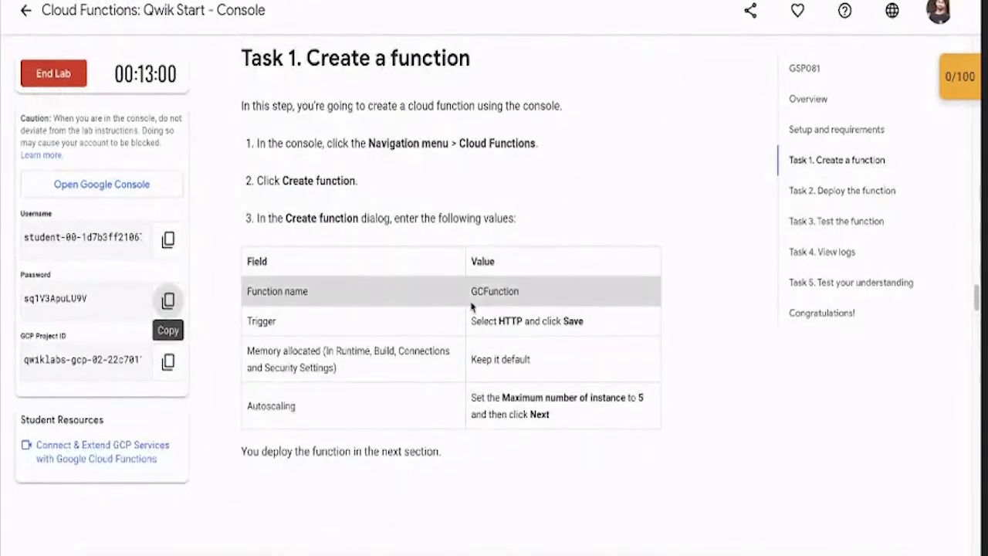
{"action": "scroll", "coordinate": [475, 301], "scroll_direction": "up", "scroll_amount": 1}
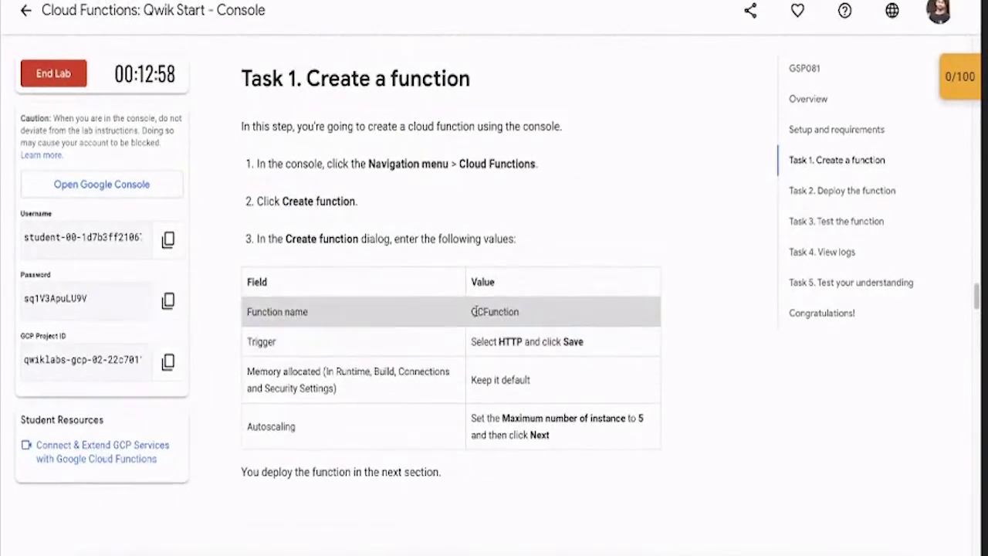
{"action": "left_click_drag", "start_coordinate": [470, 311], "coordinate": [573, 326]}
{"action": "key", "text": "ctrl+c"}
Step: Return to the function configuration and replace the default function name with GCFunction
{"action": "key", "text": "alt+Tab"}
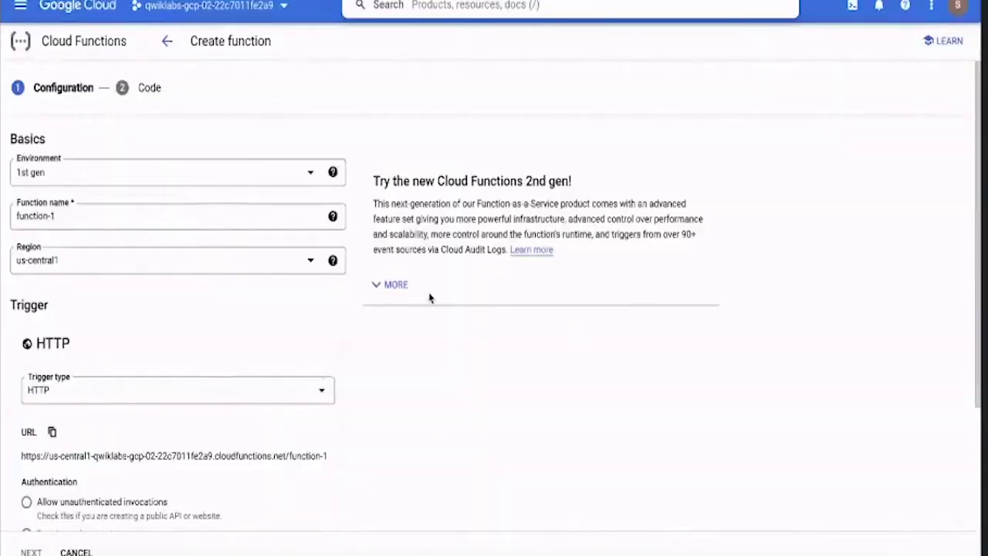
{"action": "triple_click", "coordinate": [54, 214]}
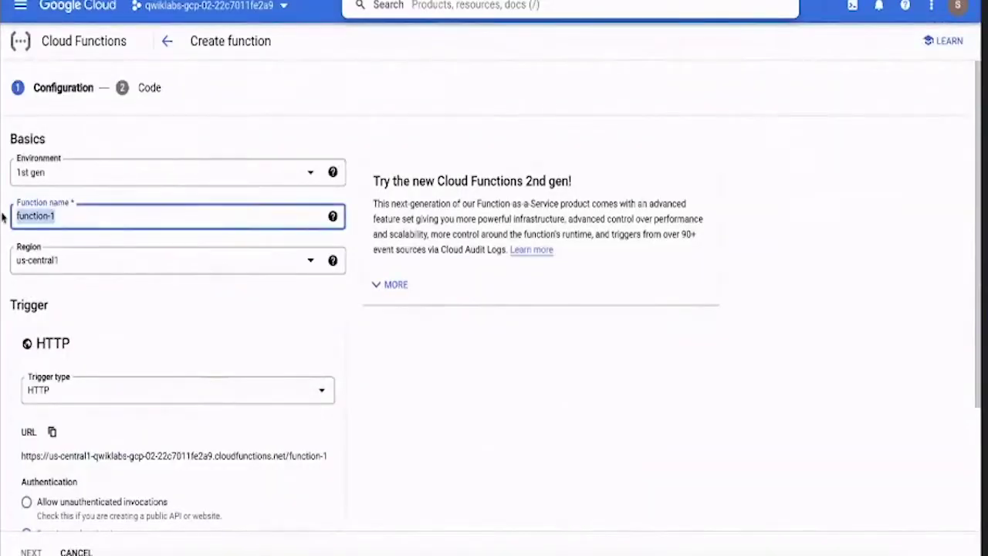
{"action": "key", "text": "BackSpace"}
{"action": "key", "text": "ctrl+v"}
Step: Check the trigger, memory and autoscaling values in the lab's Task 1 table and return to the function configuration
{"action": "key", "text": "alt+Tab"}
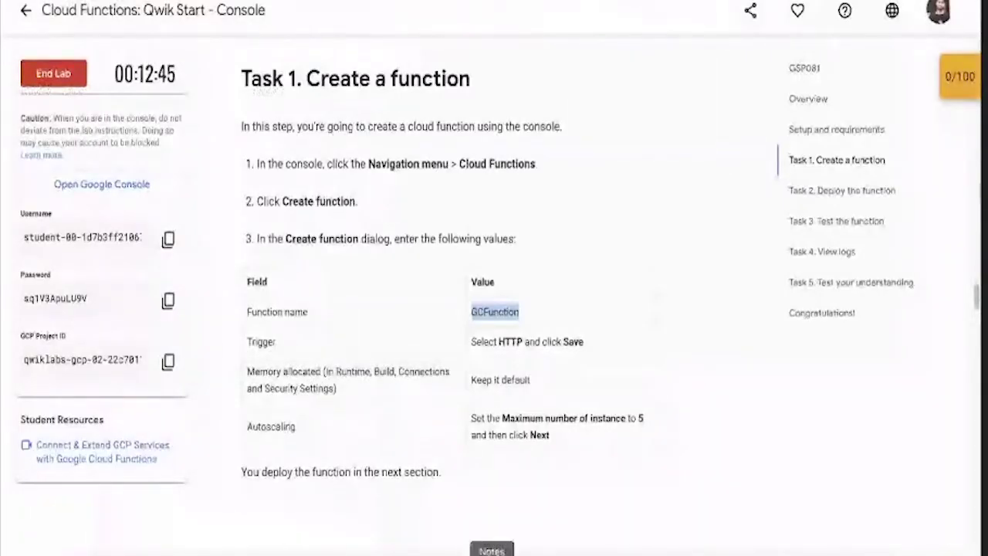
{"action": "right_click", "coordinate": [490, 553]}
{"action": "left_click", "coordinate": [504, 547]}
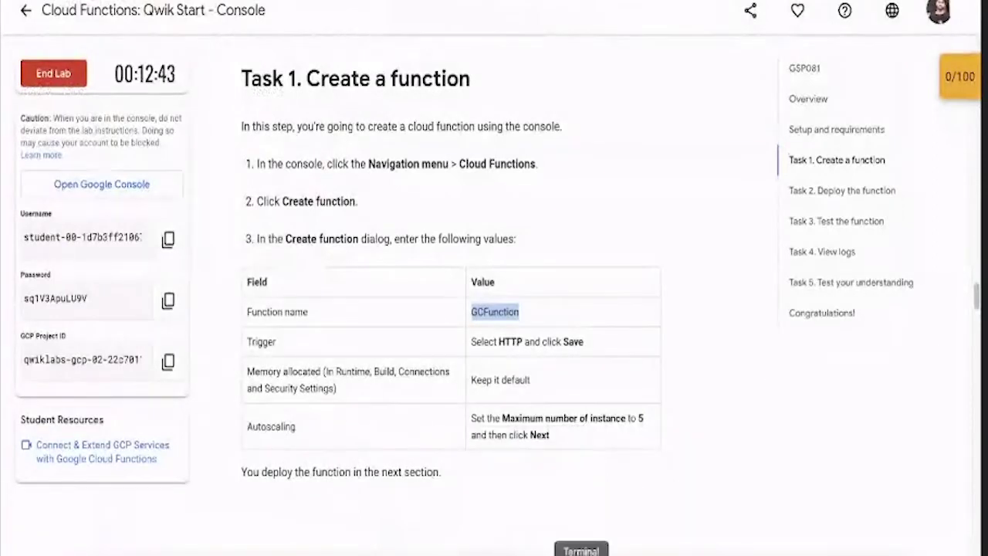
{"action": "right_click", "coordinate": [594, 551]}
{"action": "left_click", "coordinate": [595, 547]}
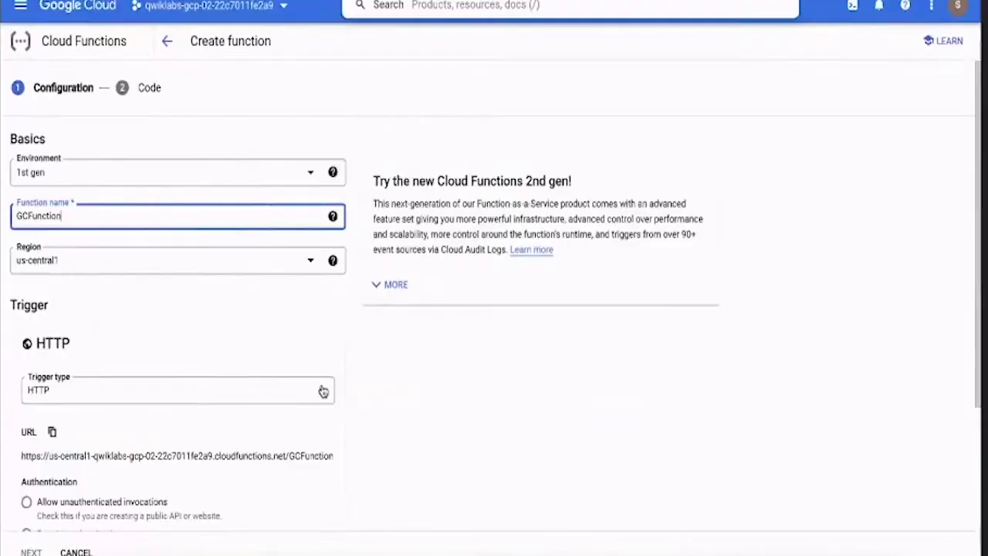
{"action": "scroll", "coordinate": [90, 397], "scroll_direction": "down", "scroll_amount": 3}
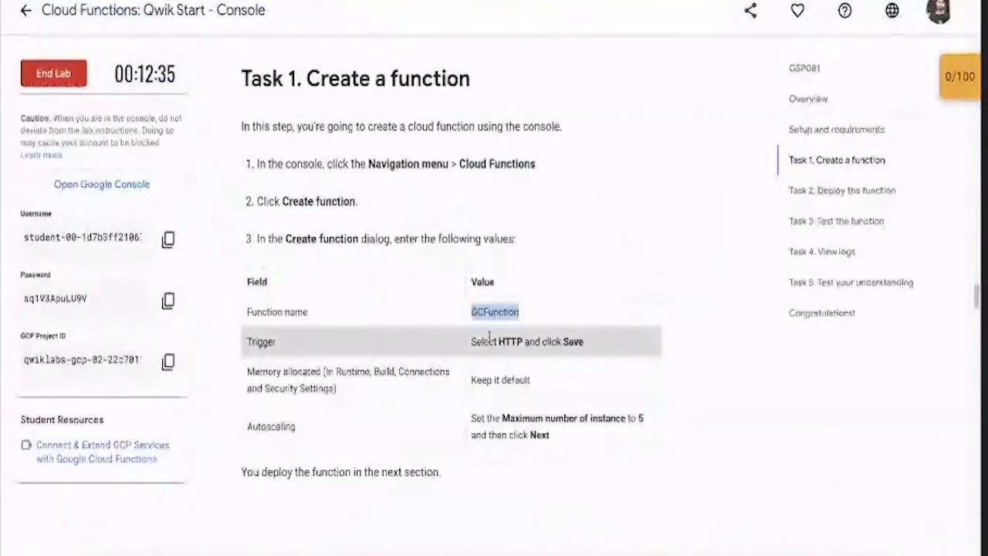
Step: Set the HTTP trigger to allow unauthenticated invocations, turn off Require HTTPS and save the trigger, checking the lab's Task 1 table
{"action": "left_click_drag", "start_coordinate": [498, 343], "coordinate": [604, 347]}
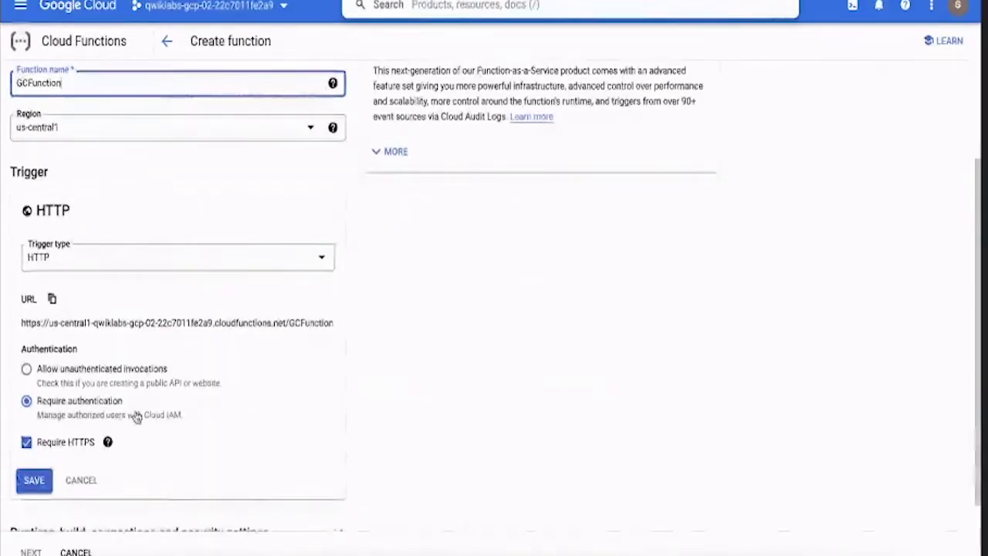
{"action": "scroll", "coordinate": [135, 416], "scroll_direction": "down", "scroll_amount": 1}
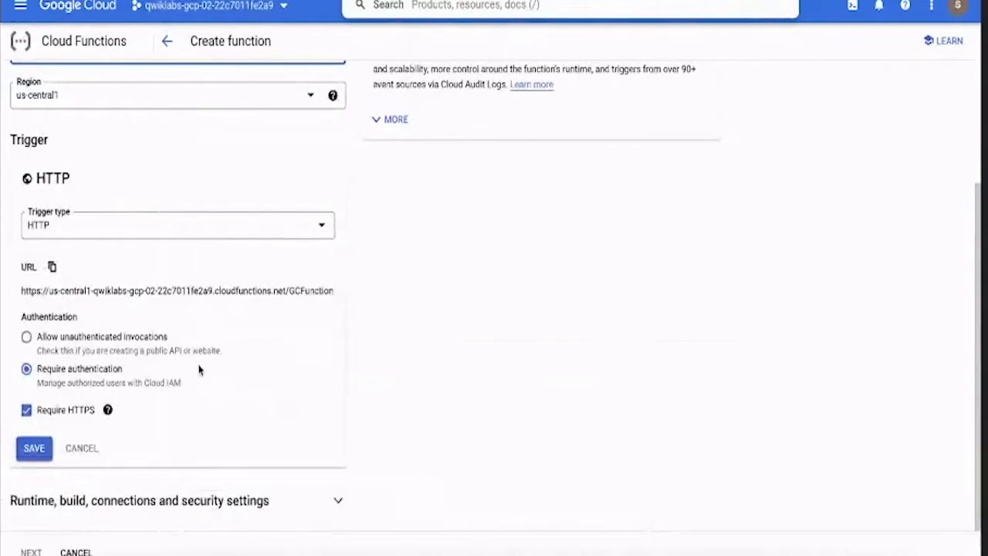
{"action": "left_click", "coordinate": [27, 336]}
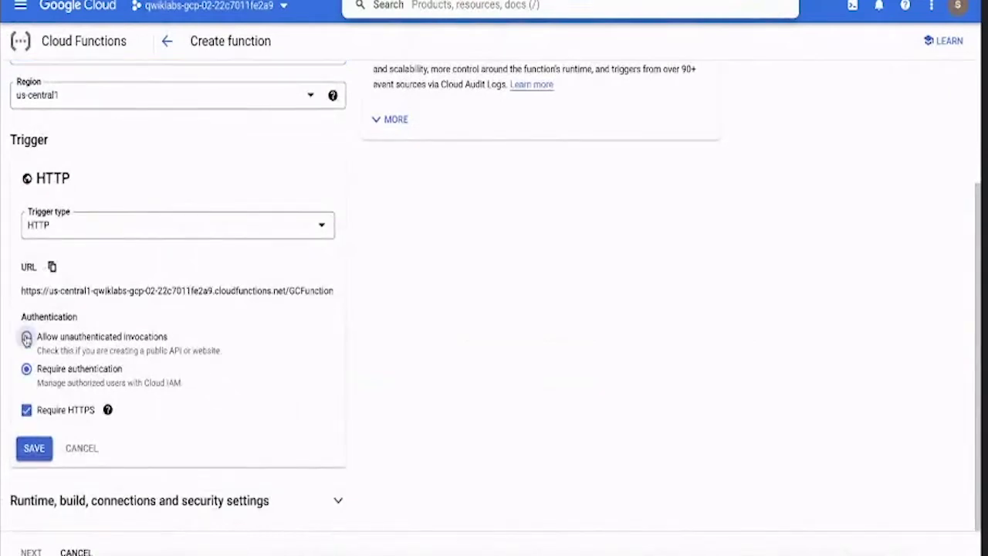
{"action": "left_click", "coordinate": [26, 409]}
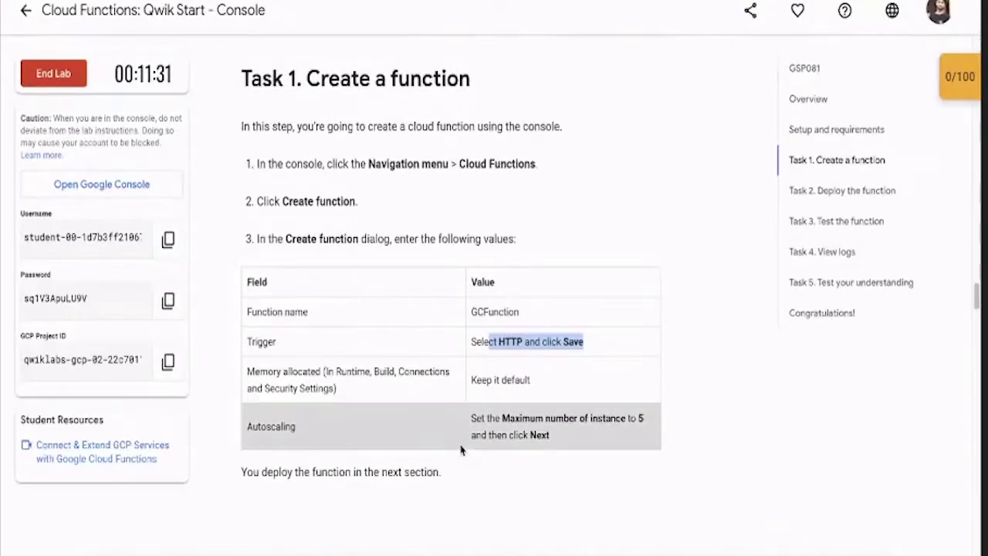
{"action": "scroll", "coordinate": [432, 448], "scroll_direction": "down", "scroll_amount": 1}
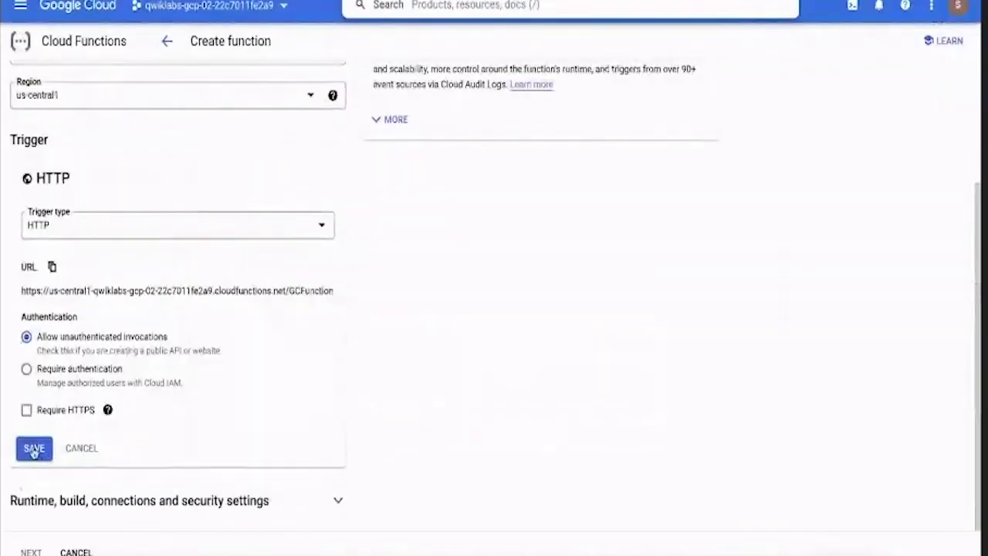
{"action": "left_click", "coordinate": [34, 450]}
Step: Review the function's runtime, build, connections, and security and image repository settings
{"action": "left_click", "coordinate": [141, 505]}
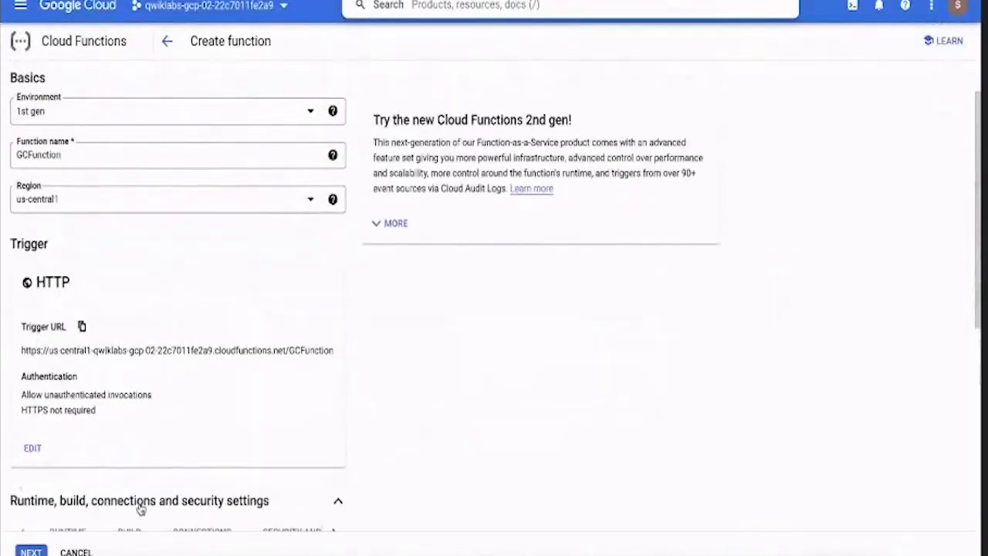
{"action": "scroll", "coordinate": [172, 494], "scroll_direction": "down", "scroll_amount": 5}
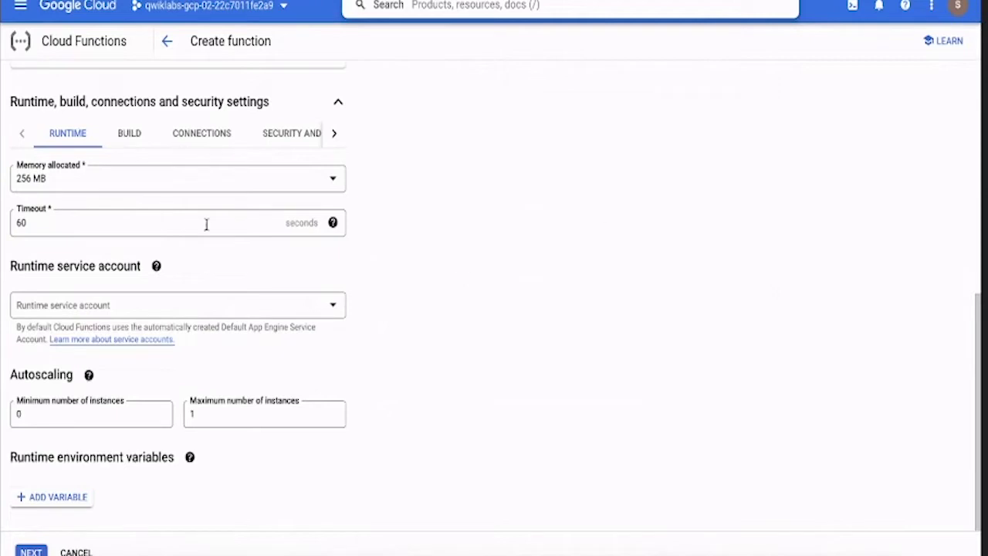
{"action": "left_click", "coordinate": [126, 135]}
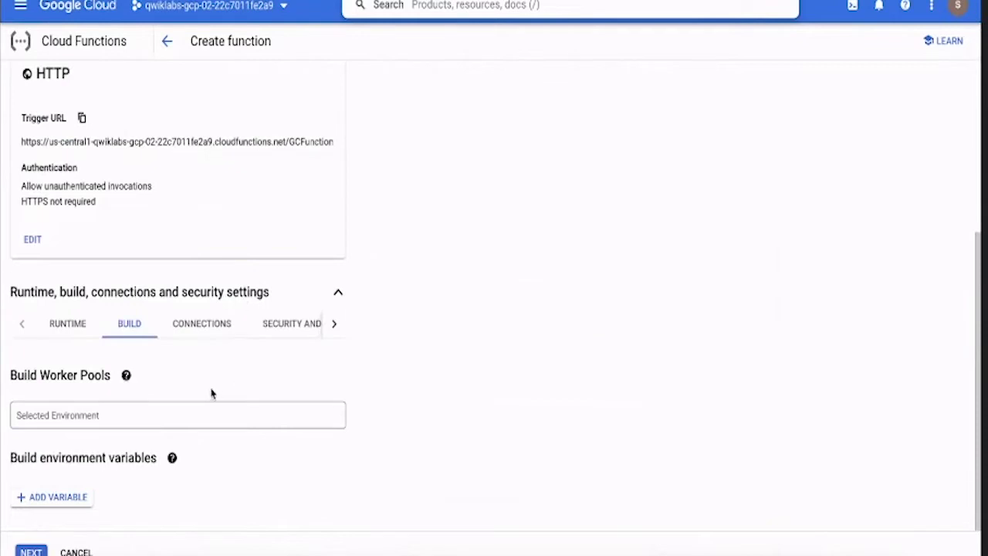
{"action": "left_click", "coordinate": [207, 338]}
{"action": "scroll", "coordinate": [208, 341], "scroll_direction": "down", "scroll_amount": 2}
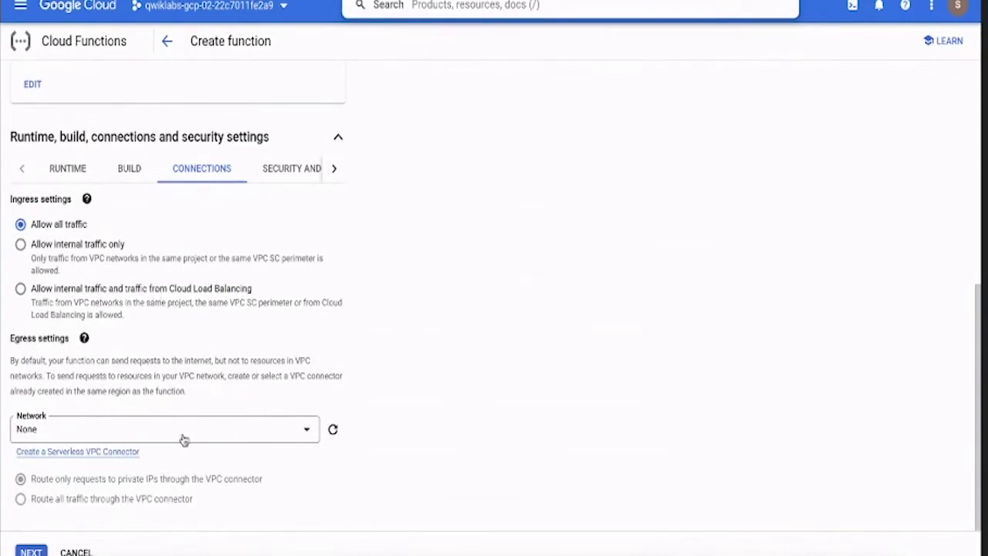
{"action": "left_click", "coordinate": [305, 175]}
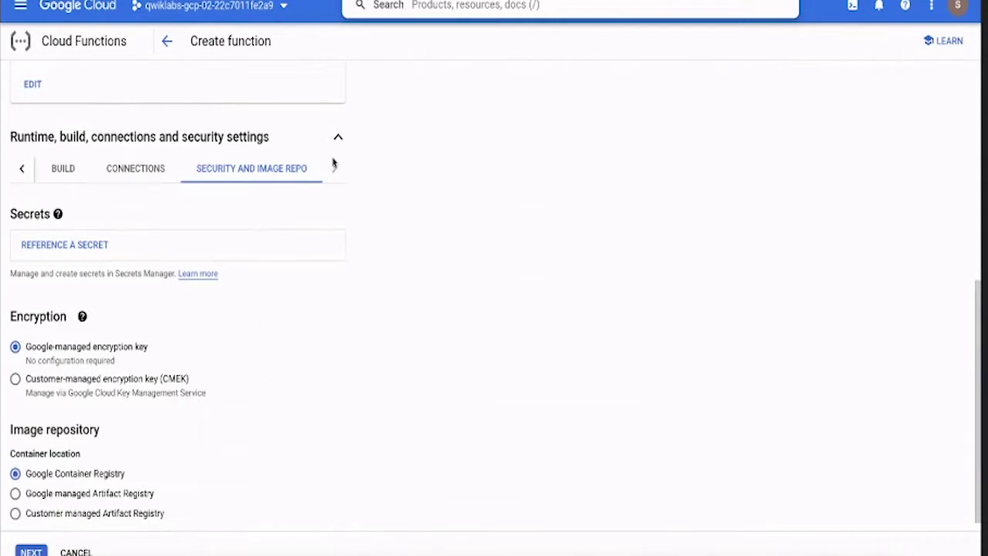
{"action": "left_click", "coordinate": [26, 171]}
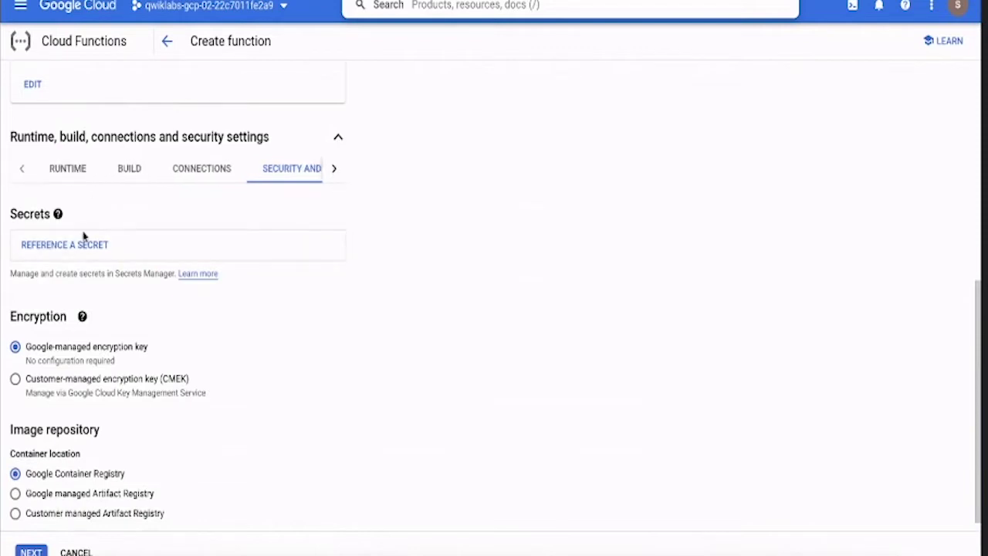
Step: Continue to the function's code stage and check the autoscaling value in the lab's Task 1 table
{"action": "left_click", "coordinate": [25, 551]}
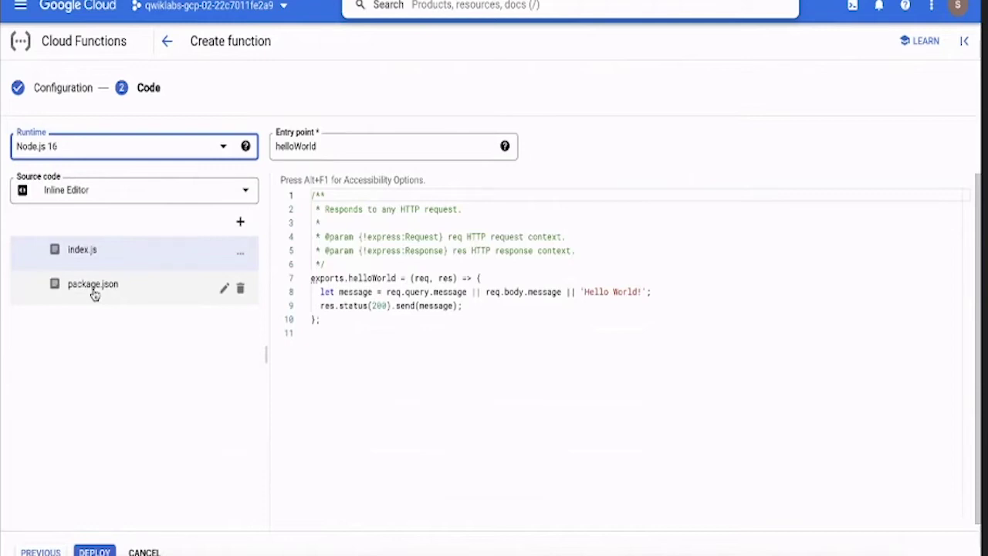
{"action": "key", "text": "alt+Tab"}
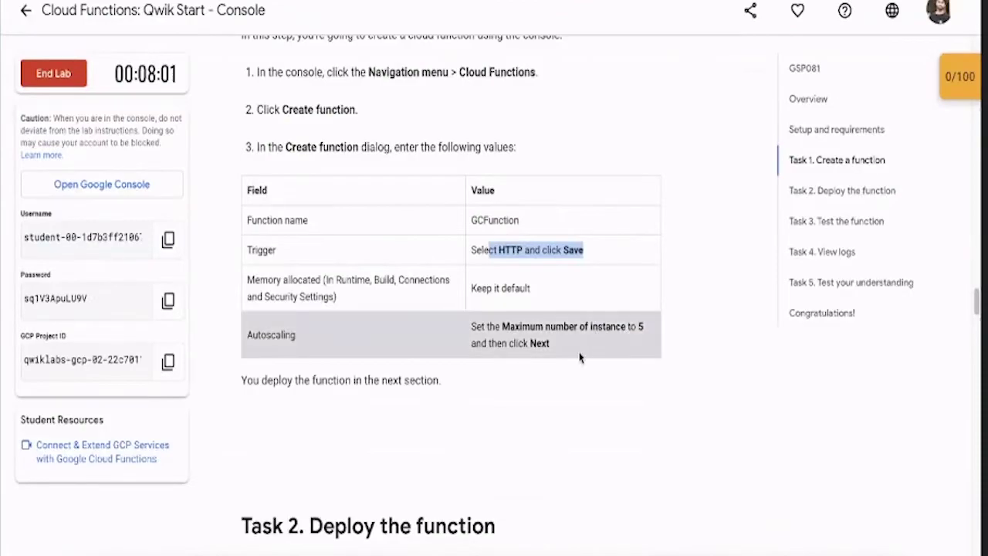
{"action": "key", "text": "alt+Tab"}
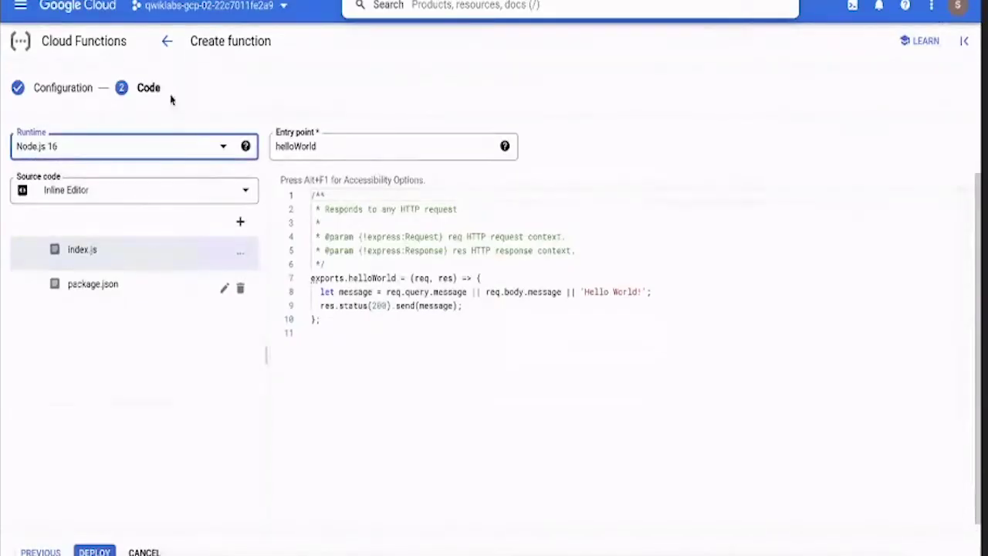
Step: Leave the code stage, restart the function configuration and set the function name to GCFunction
{"action": "left_click", "coordinate": [168, 43]}
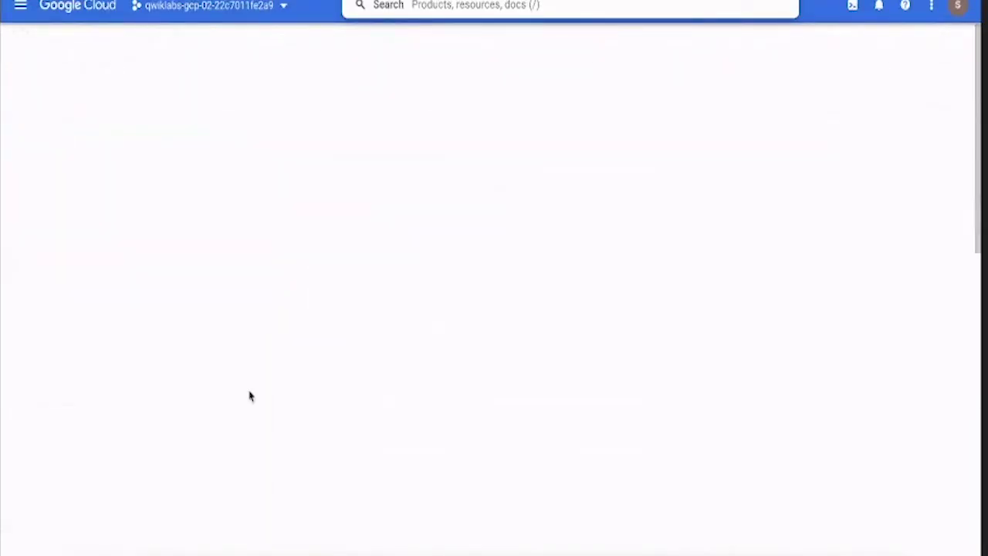
{"action": "left_click", "coordinate": [416, 446]}
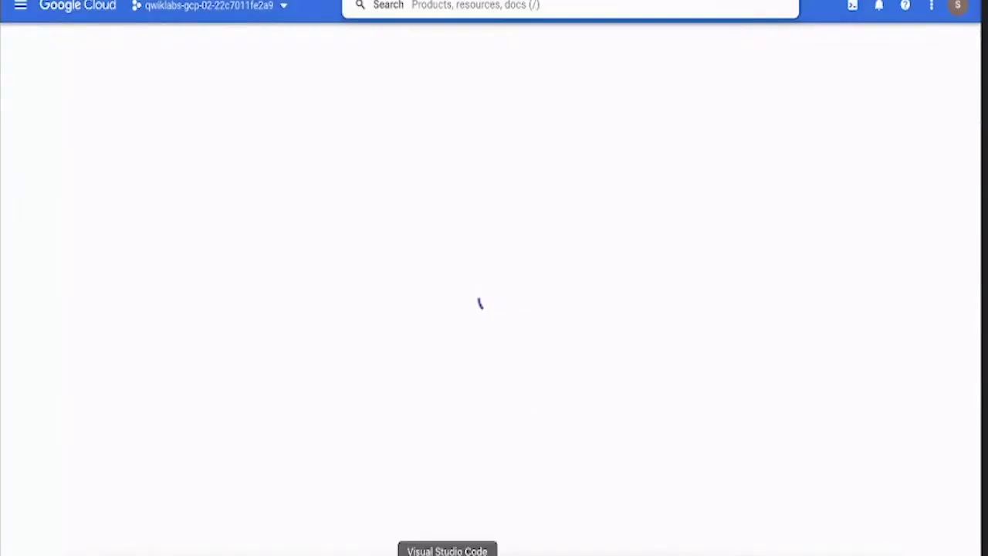
{"action": "left_click_drag", "start_coordinate": [67, 223], "coordinate": [4, 215]}
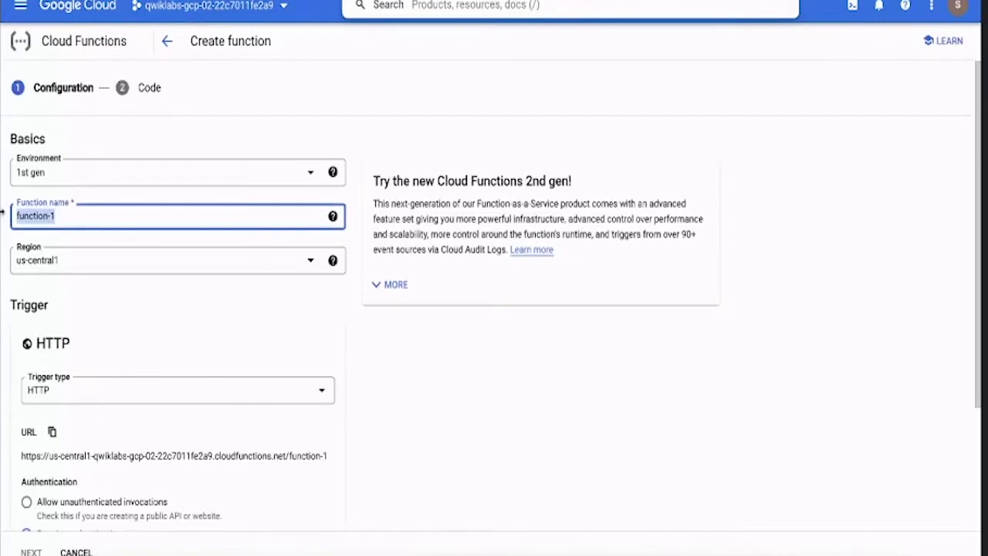
{"action": "type", "text": "GCFunction"}
Step: Turn off Require HTTPS on the HTTP trigger, keep Require authentication selected and save the trigger
{"action": "scroll", "coordinate": [130, 346], "scroll_direction": "down", "scroll_amount": 2}
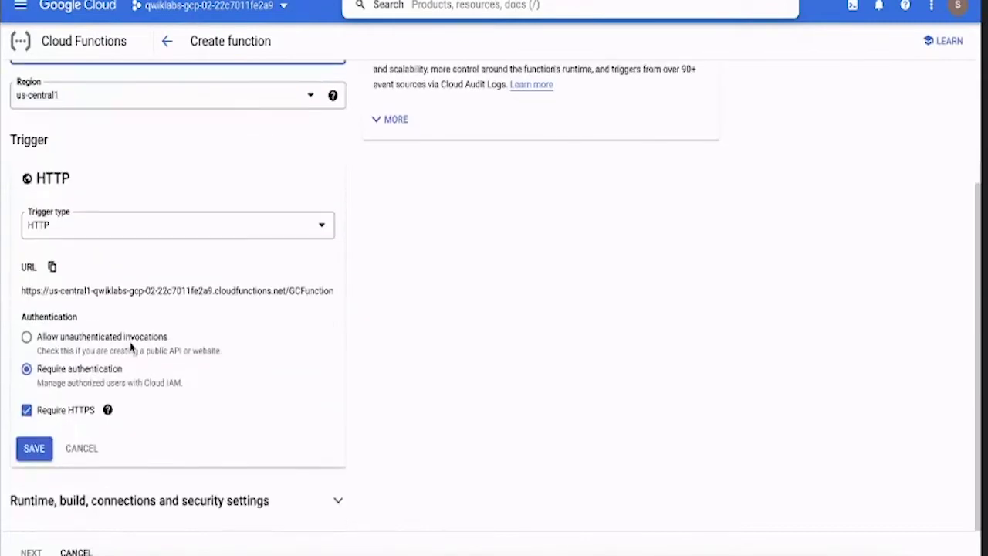
{"action": "left_click", "coordinate": [27, 338]}
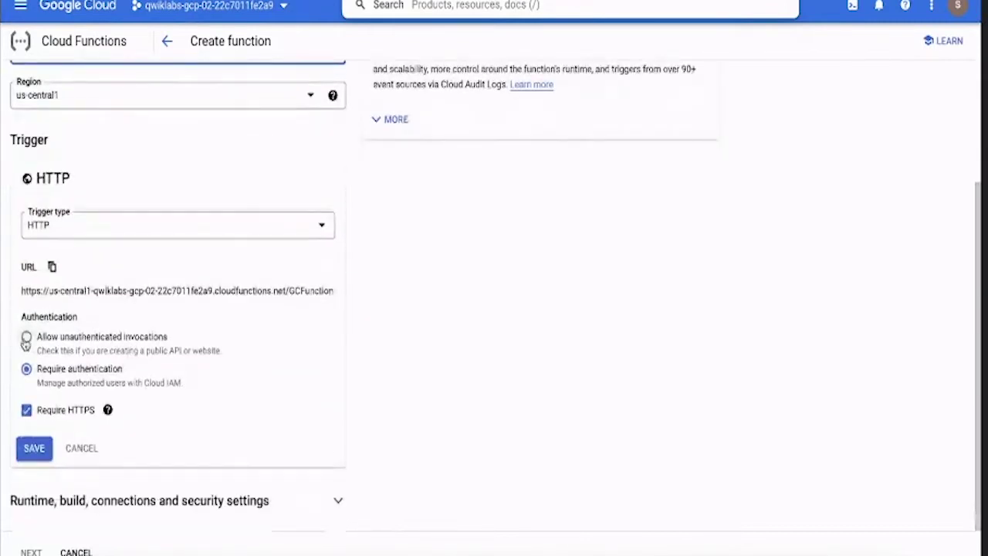
{"action": "left_click", "coordinate": [26, 368]}
{"action": "left_click", "coordinate": [27, 410]}
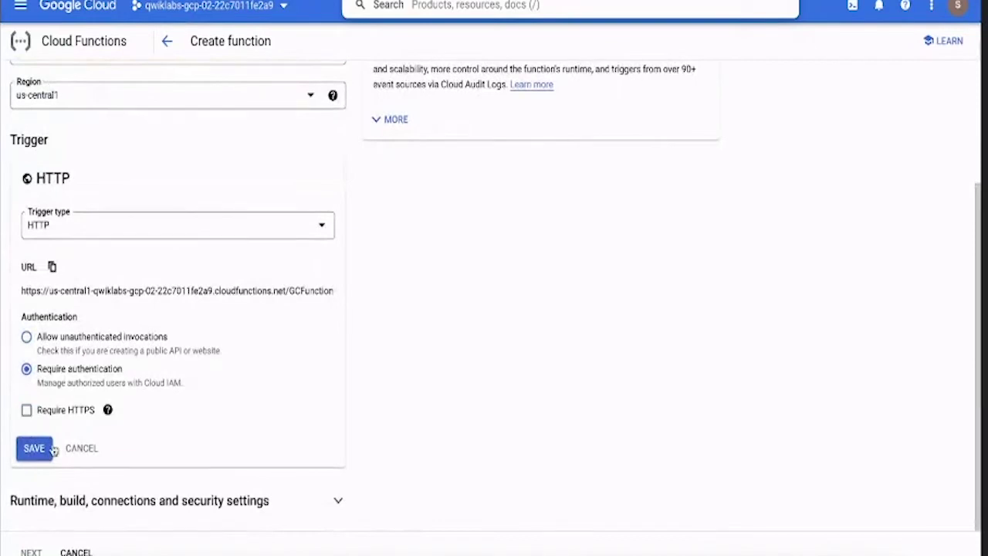
{"action": "left_click", "coordinate": [40, 456]}
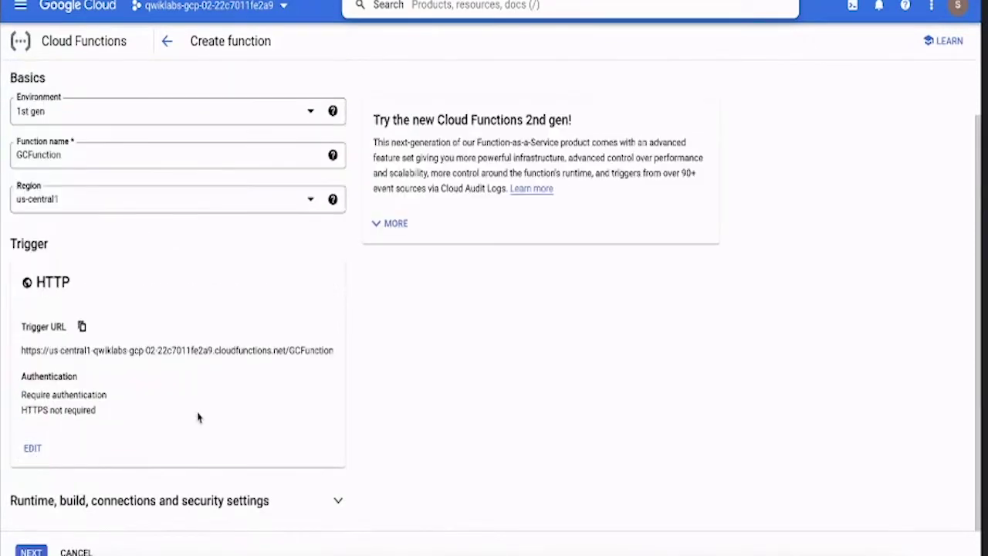
Step: Edit the saved HTTP trigger to allow unauthenticated invocations and save it again
{"action": "left_click", "coordinate": [26, 453]}
{"action": "left_click", "coordinate": [27, 440]}
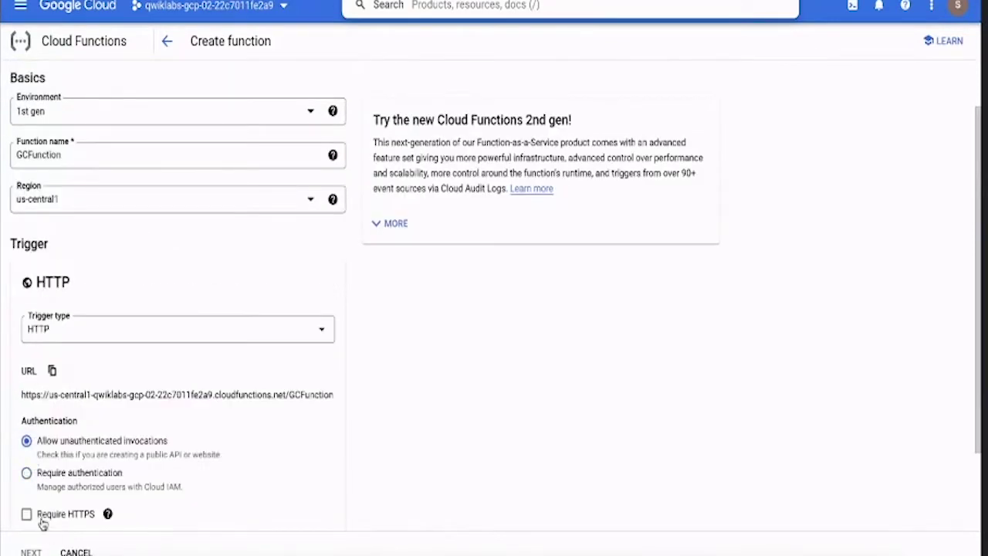
{"action": "mouse_move", "coordinate": [108, 511]}
{"action": "scroll", "coordinate": [193, 447], "scroll_direction": "down", "scroll_amount": 2}
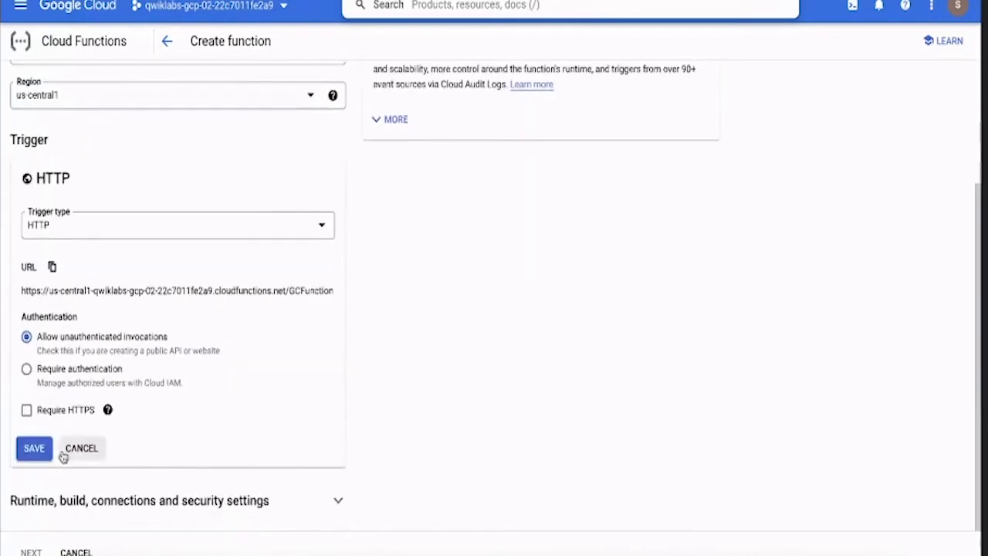
{"action": "left_click", "coordinate": [34, 450]}
Step: Set the maximum number of instances to 5 in the runtime autoscaling settings and continue to the code stage
{"action": "left_click", "coordinate": [288, 500]}
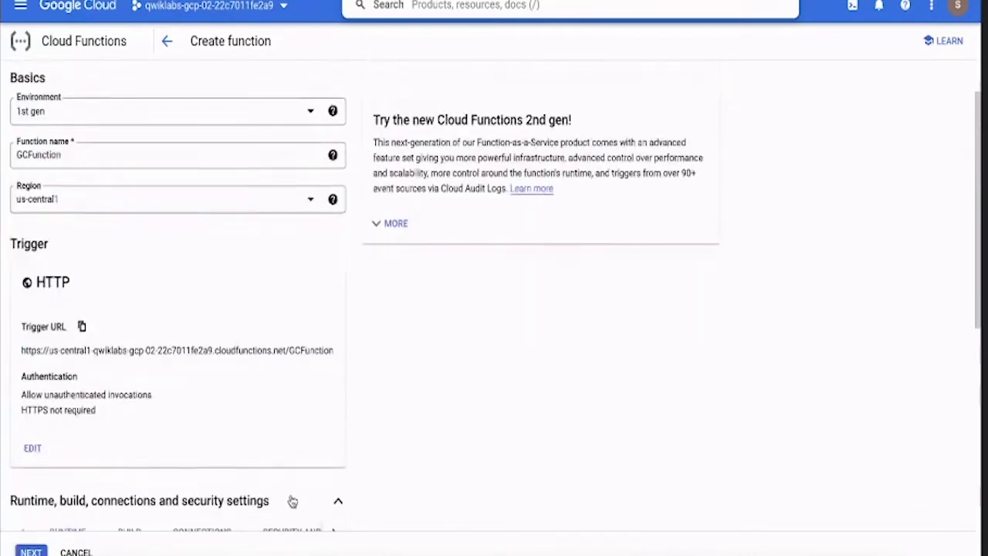
{"action": "scroll", "coordinate": [262, 482], "scroll_direction": "down", "scroll_amount": 1}
{"action": "scroll", "coordinate": [231, 432], "scroll_direction": "down", "scroll_amount": 4}
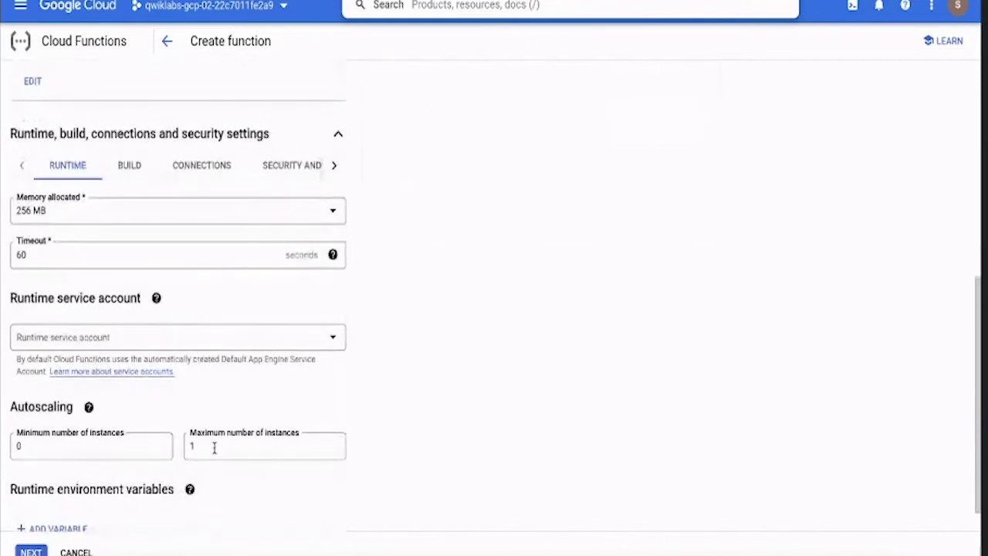
{"action": "left_click", "coordinate": [214, 447]}
{"action": "key", "text": "BackSpace"}
{"action": "type", "text": "5"}
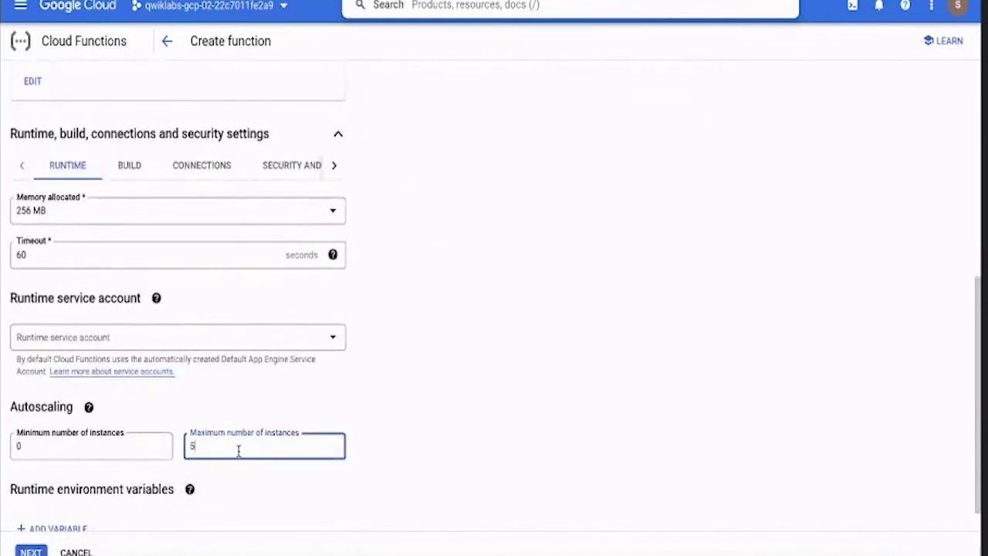
{"action": "scroll", "coordinate": [291, 431], "scroll_direction": "down", "scroll_amount": 1}
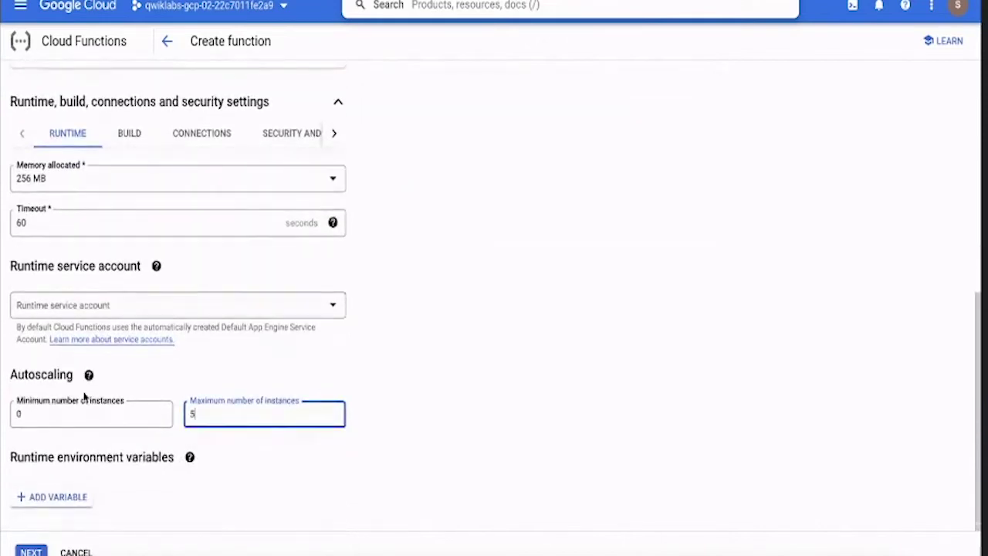
{"action": "mouse_move", "coordinate": [87, 386]}
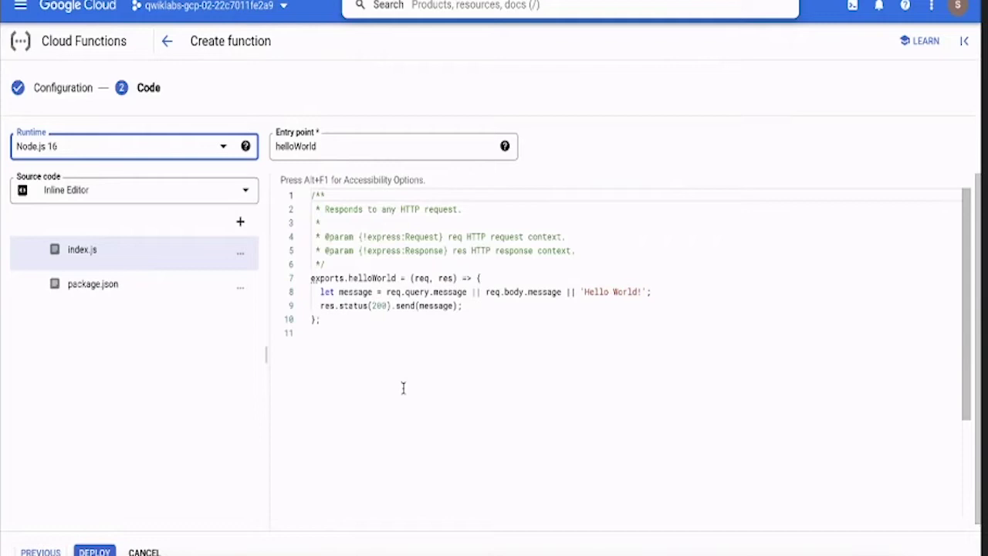
Step: Read the lab's Task 2 deployment instructions about the default helloWorld implementation and return to the function's code stage
{"action": "key", "text": "alt+Tab"}
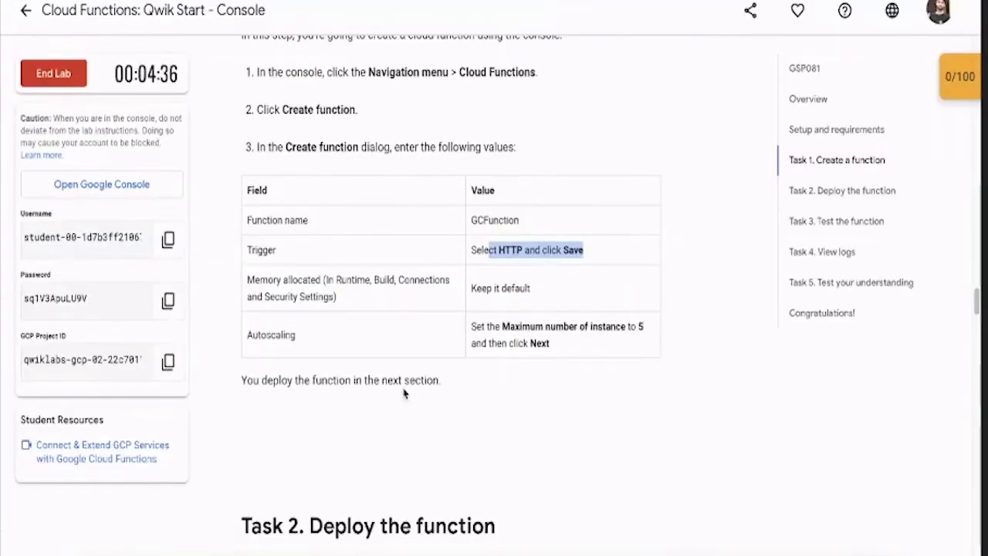
{"action": "scroll", "coordinate": [403, 387], "scroll_direction": "down", "scroll_amount": 5}
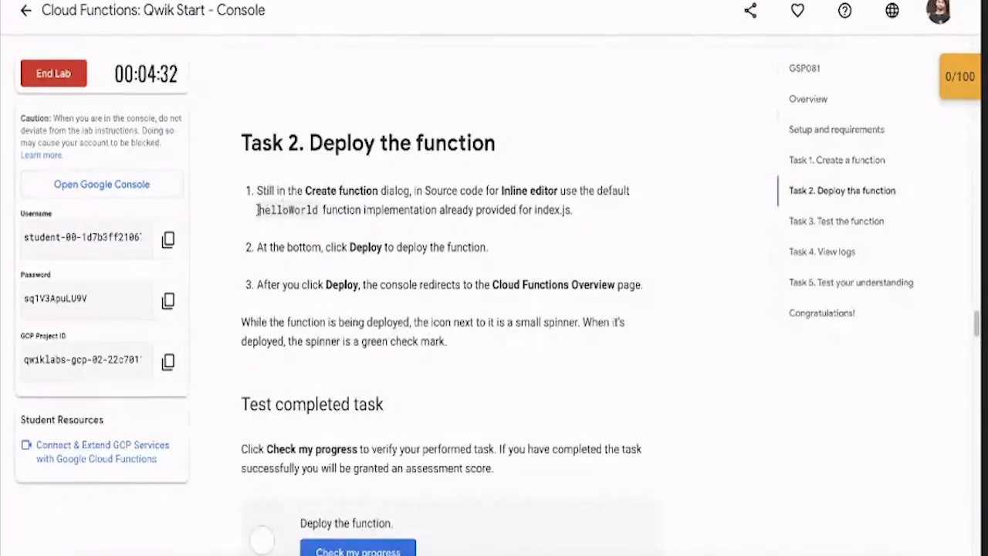
{"action": "left_click_drag", "start_coordinate": [258, 209], "coordinate": [316, 209]}
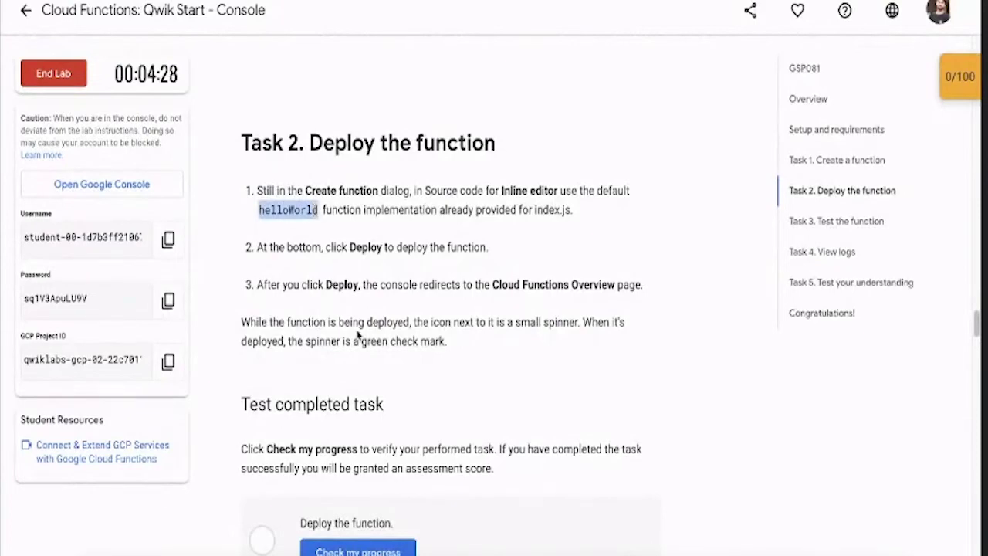
{"action": "scroll", "coordinate": [357, 335], "scroll_direction": "up", "scroll_amount": 5}
{"action": "scroll", "coordinate": [358, 335], "scroll_direction": "down", "scroll_amount": 2}
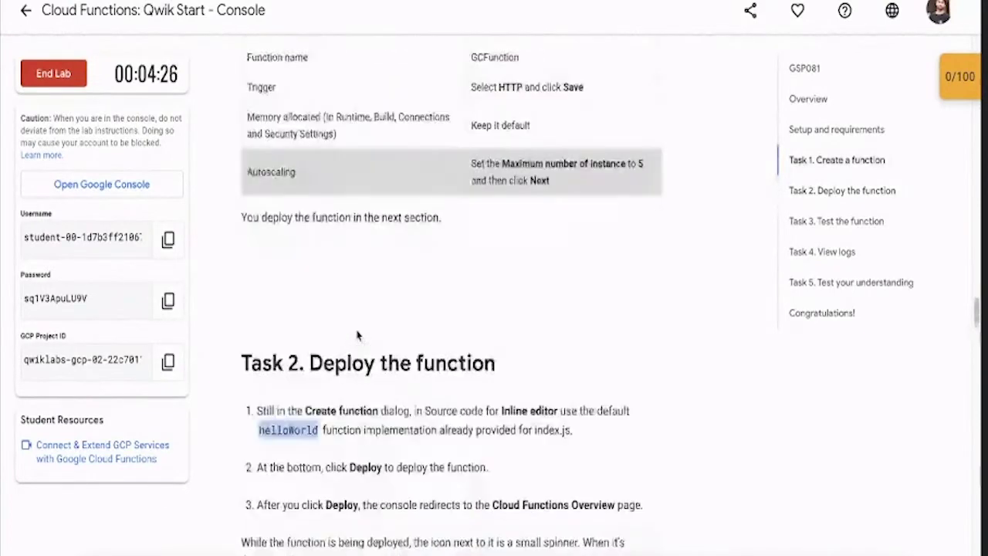
{"action": "scroll", "coordinate": [357, 334], "scroll_direction": "down", "scroll_amount": 5}
{"action": "key", "text": "alt+Tab"}
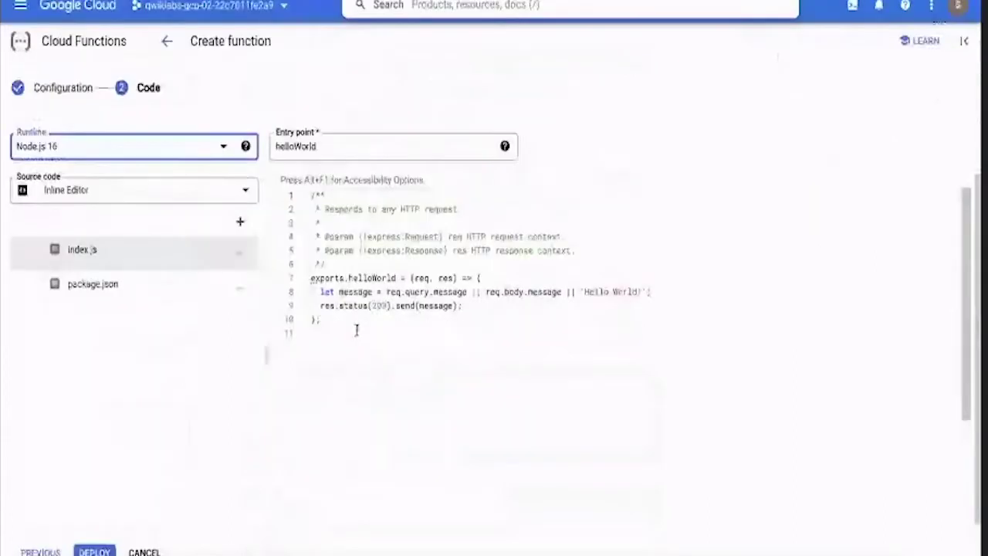
Step: Set the function's runtime to Python 3.9
{"action": "left_click", "coordinate": [159, 149]}
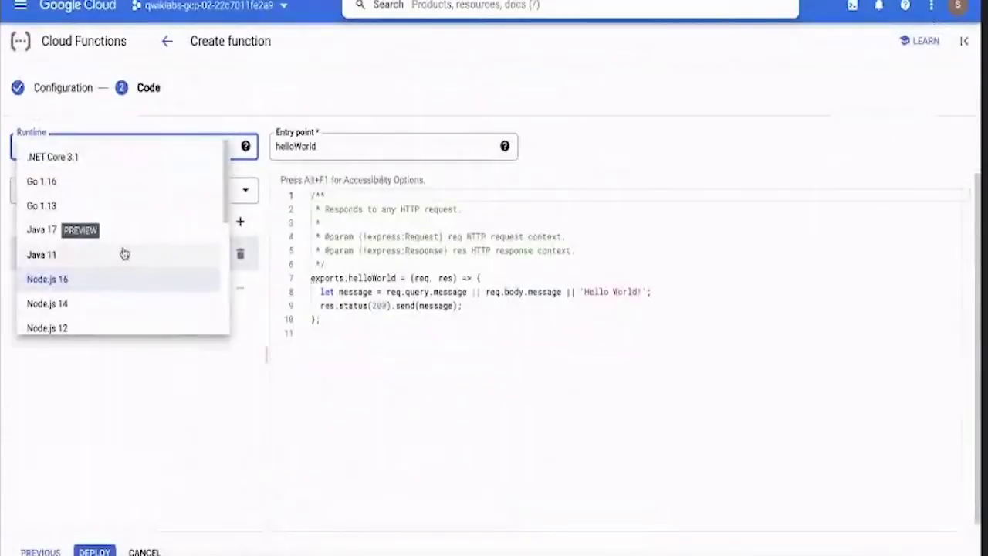
{"action": "scroll", "coordinate": [137, 270], "scroll_direction": "down", "scroll_amount": 3}
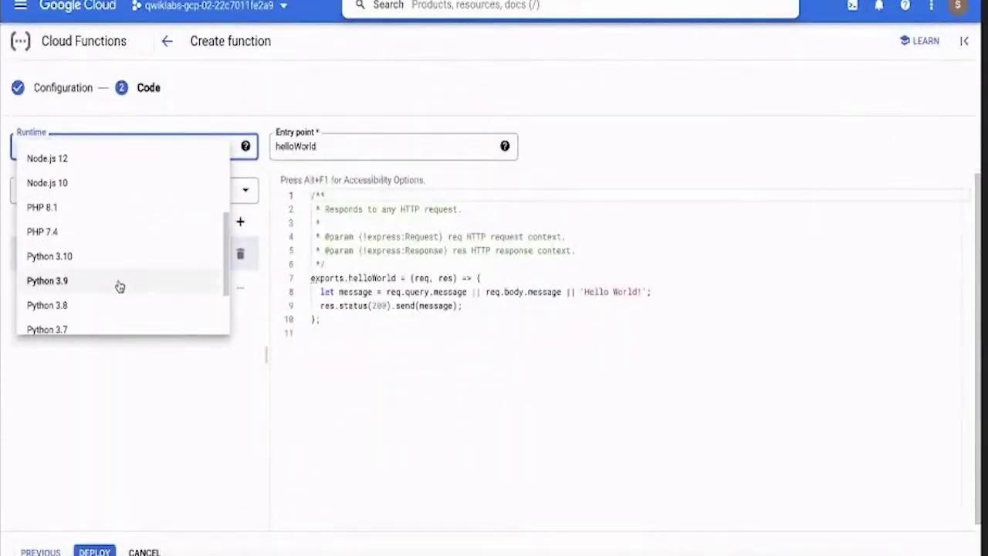
{"action": "scroll", "coordinate": [116, 285], "scroll_direction": "down", "scroll_amount": 2}
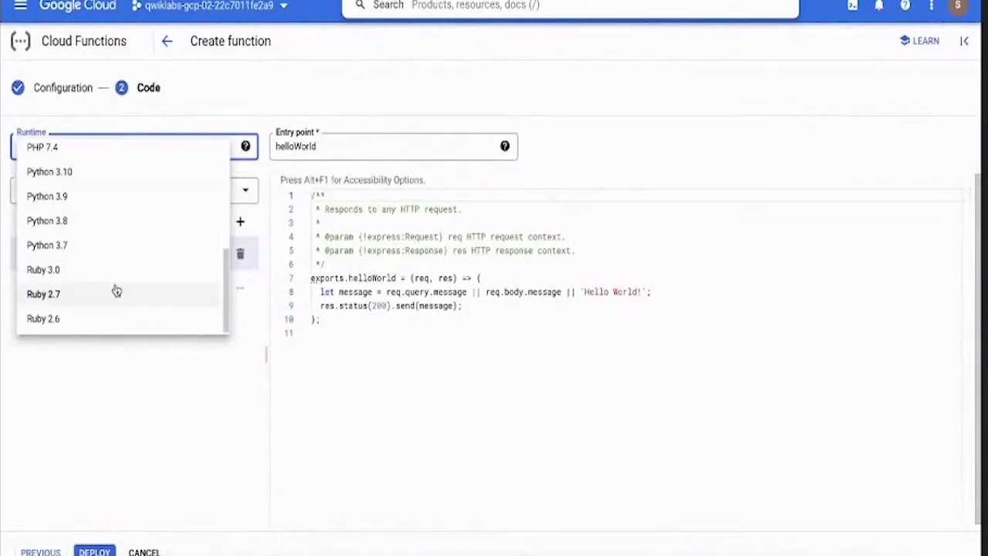
{"action": "left_click", "coordinate": [103, 205]}
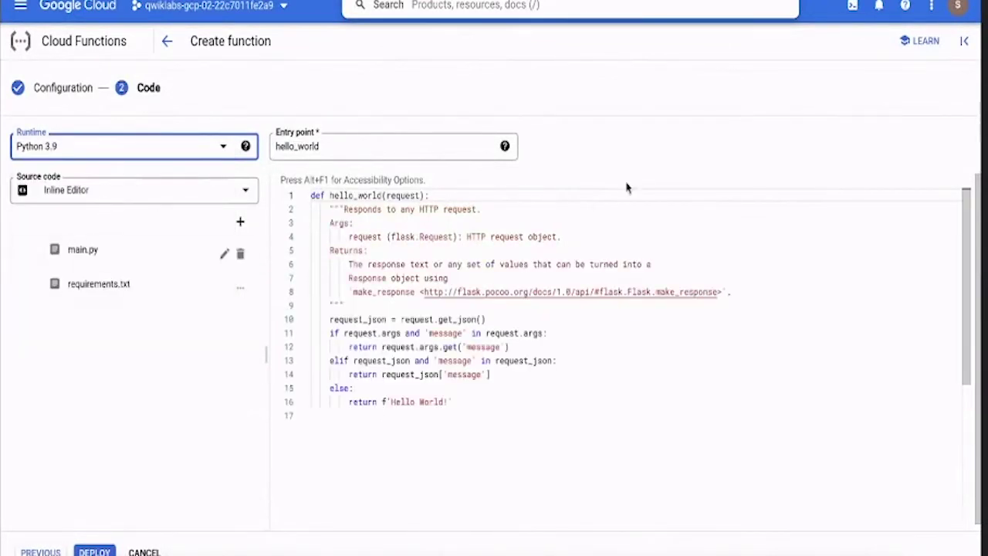
Step: Check the function values in Task 1 and the deployment instructions in Task 2 of the Qwik Start lab
{"action": "double_click", "coordinate": [324, 148]}
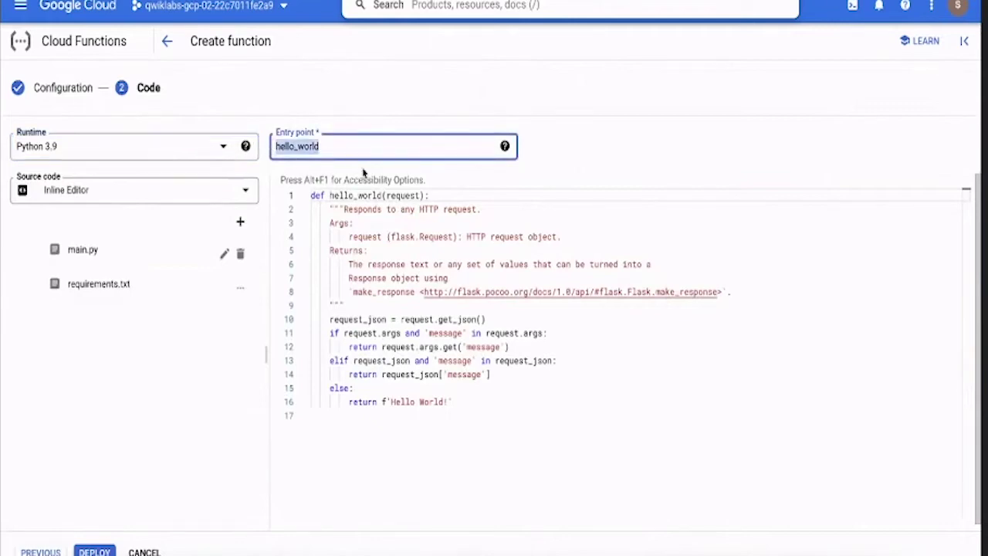
{"action": "key", "text": "alt+Tab"}
{"action": "scroll", "coordinate": [448, 233], "scroll_direction": "up", "scroll_amount": 6}
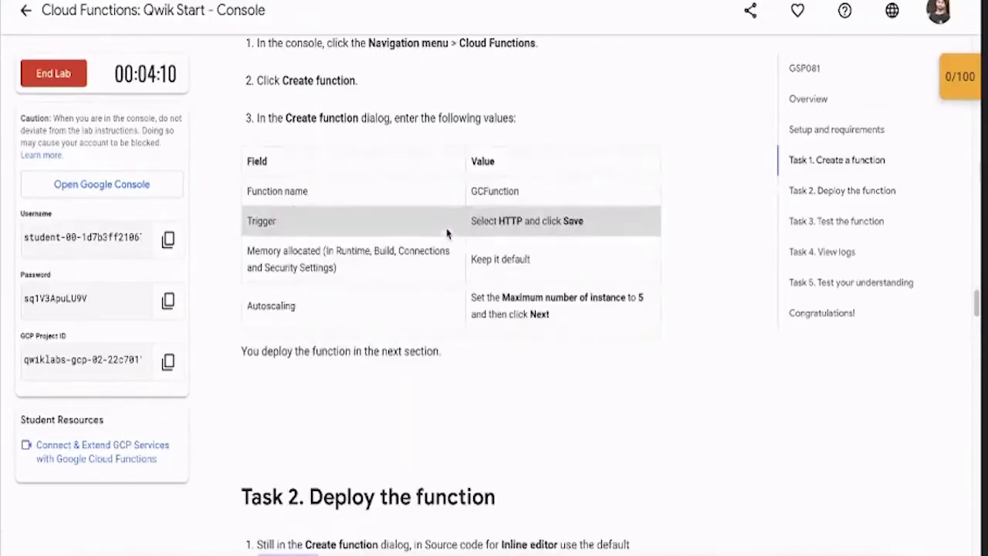
{"action": "scroll", "coordinate": [448, 233], "scroll_direction": "up", "scroll_amount": 2}
{"action": "scroll", "coordinate": [447, 233], "scroll_direction": "up", "scroll_amount": 3}
{"action": "scroll", "coordinate": [448, 233], "scroll_direction": "down", "scroll_amount": 5}
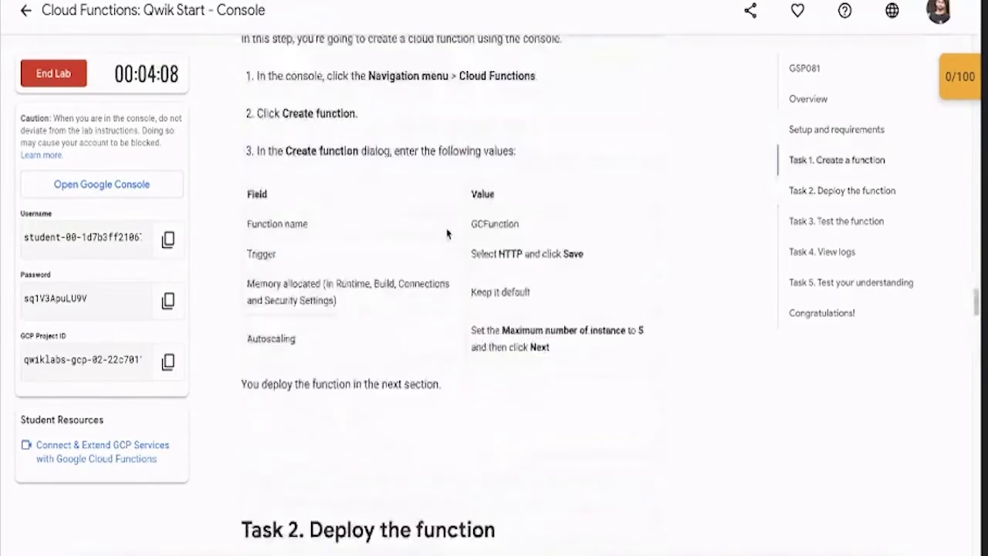
{"action": "scroll", "coordinate": [447, 233], "scroll_direction": "down", "scroll_amount": 4}
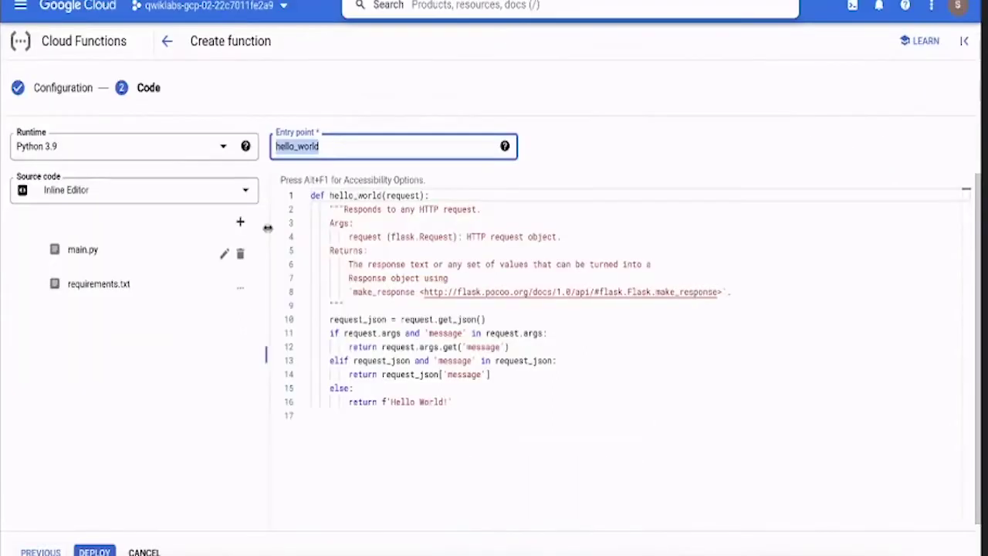
Step: Copy helloWorld from the lab's Task 2 and use it as both the entry point and the function name in main.py
{"action": "key", "text": "alt+Tab"}
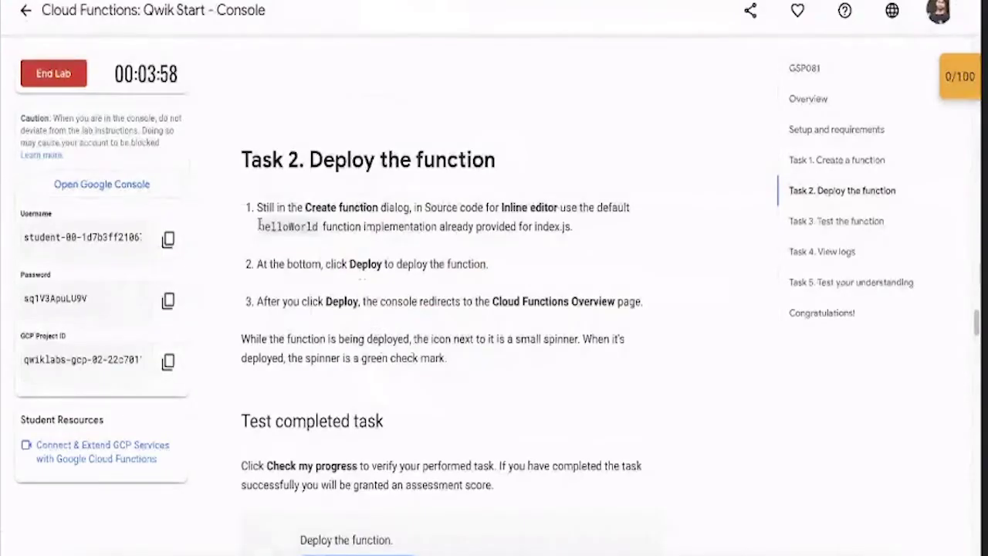
{"action": "left_click_drag", "start_coordinate": [259, 227], "coordinate": [315, 225]}
{"action": "key", "text": "ctrl+c"}
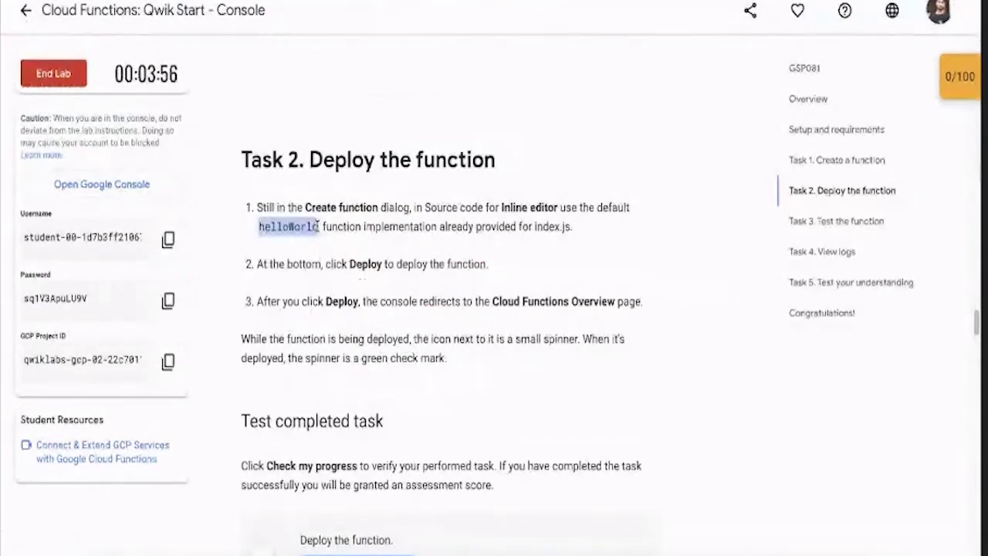
{"action": "key", "text": "alt+Tab"}
{"action": "left_click", "coordinate": [324, 147]}
{"action": "double_click", "coordinate": [292, 147]}
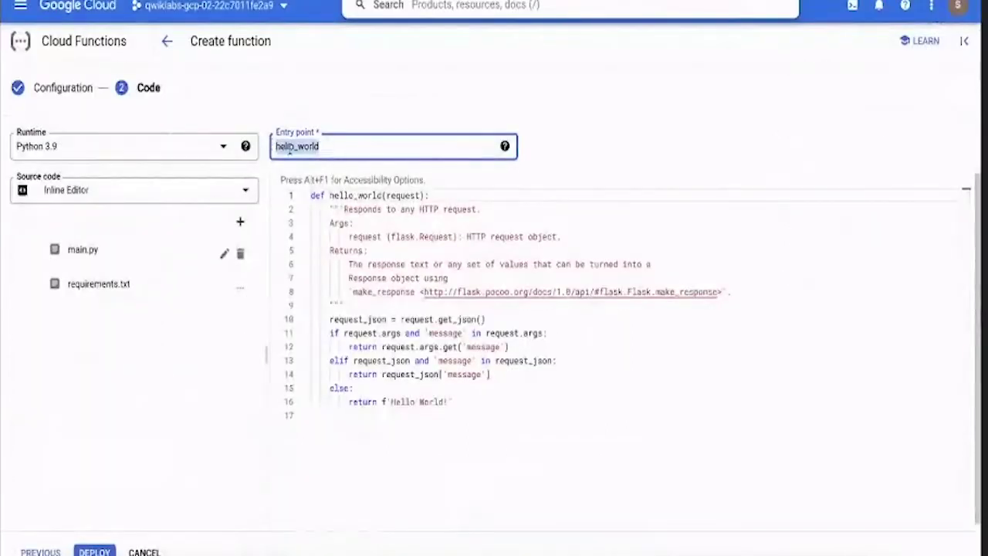
{"action": "key", "text": "ctrl+v"}
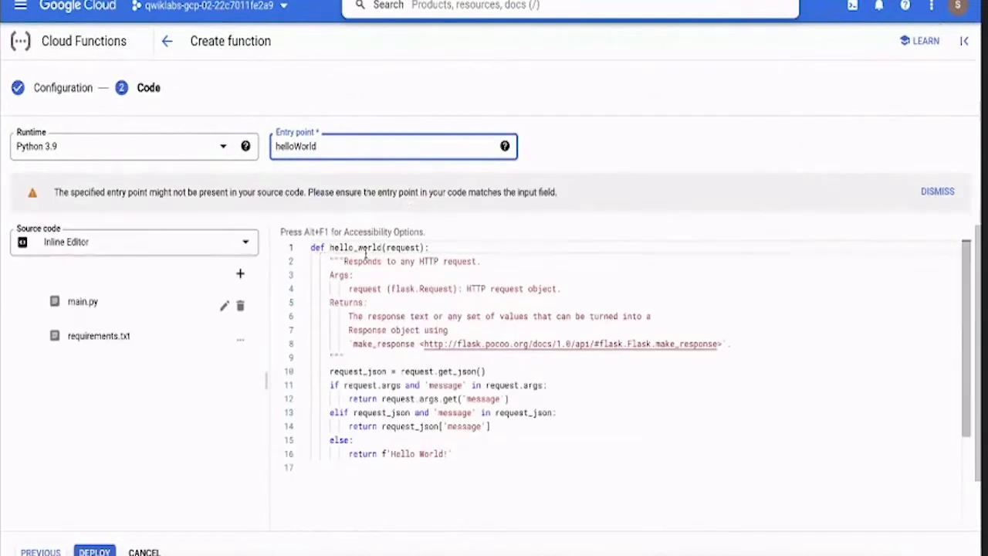
{"action": "left_click_drag", "start_coordinate": [330, 247], "coordinate": [381, 247]}
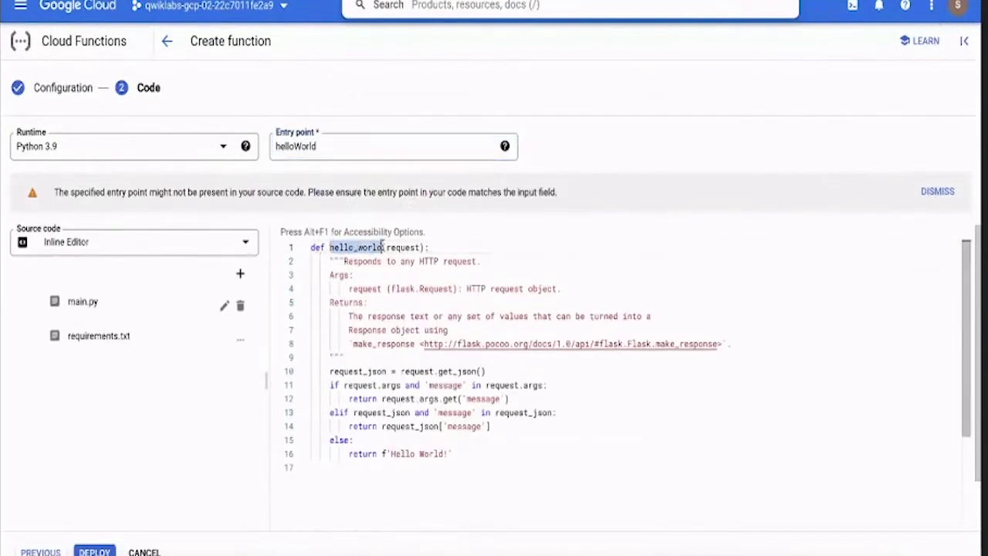
{"action": "key", "text": "ctrl+v"}
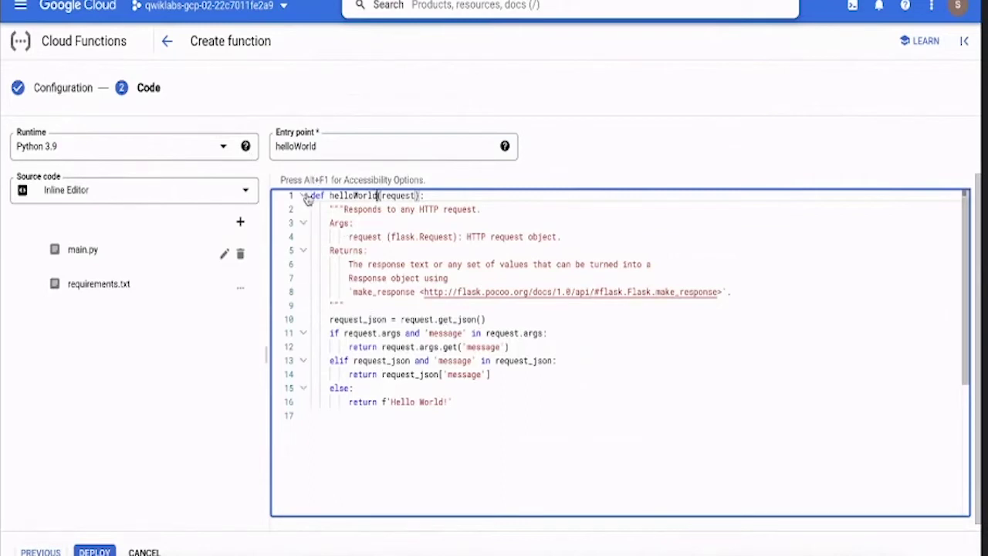
Step: Review the helloWorld definition and the 'Hello World!' return value in main.py against the entry point
{"action": "left_click_drag", "start_coordinate": [310, 195], "coordinate": [428, 197]}
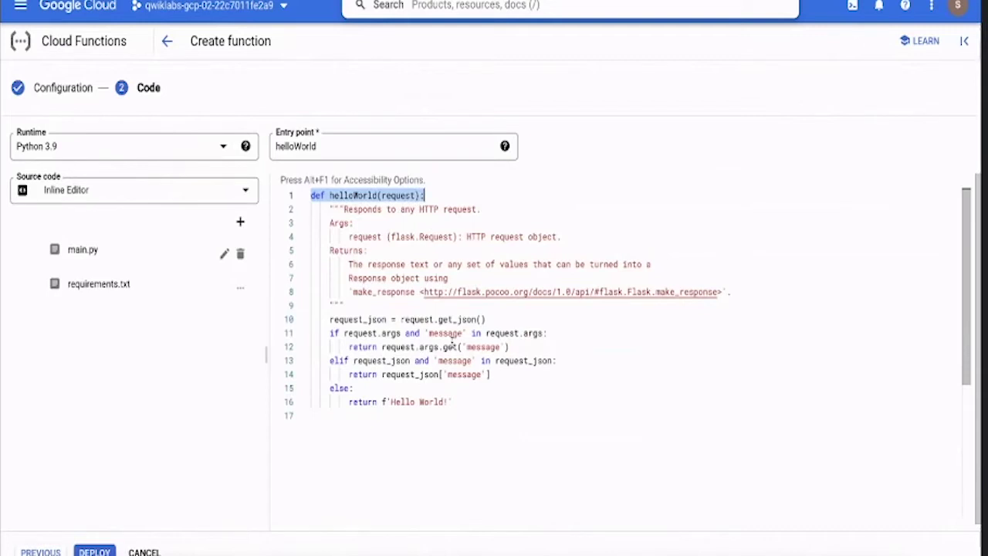
{"action": "left_click_drag", "start_coordinate": [390, 402], "coordinate": [439, 411]}
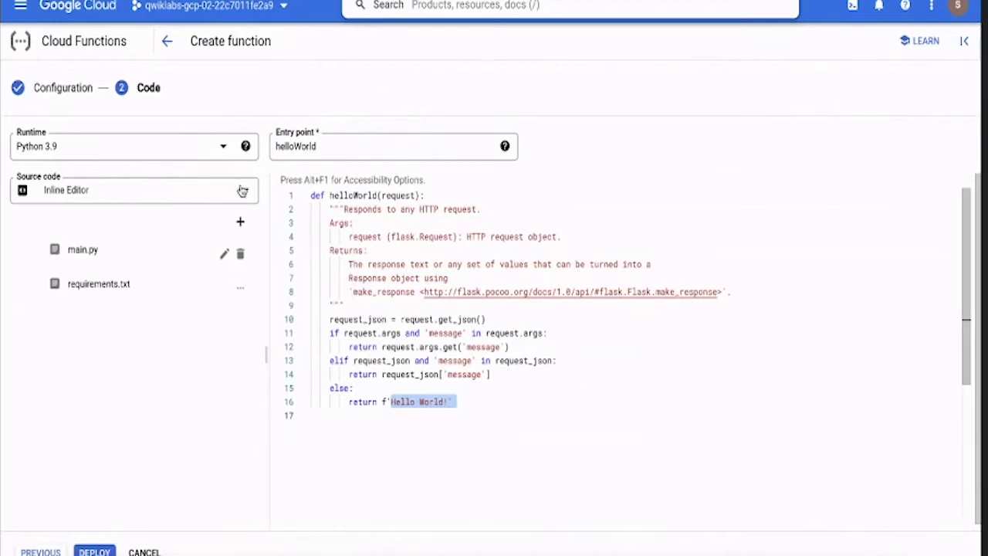
{"action": "left_click_drag", "start_coordinate": [316, 146], "coordinate": [272, 145]}
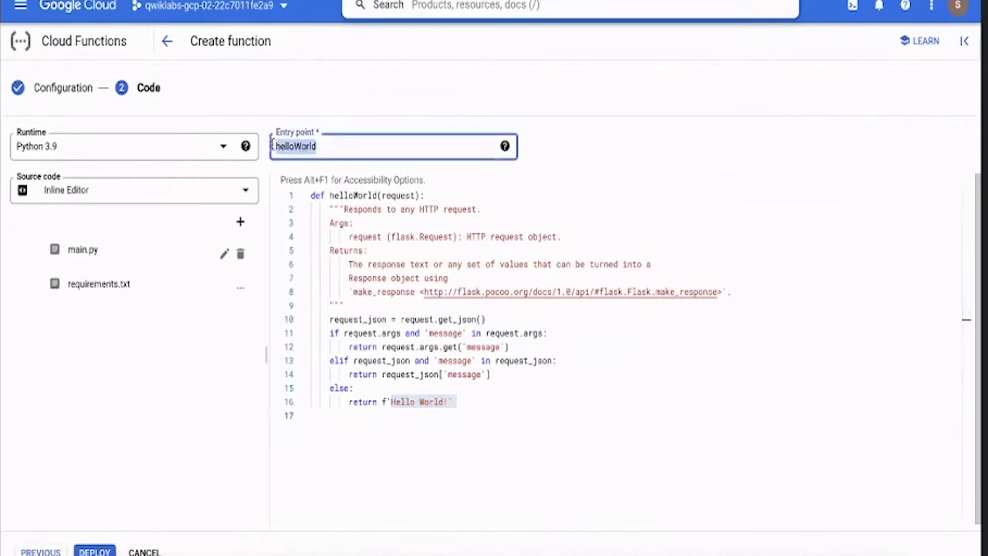
{"action": "left_click", "coordinate": [361, 154]}
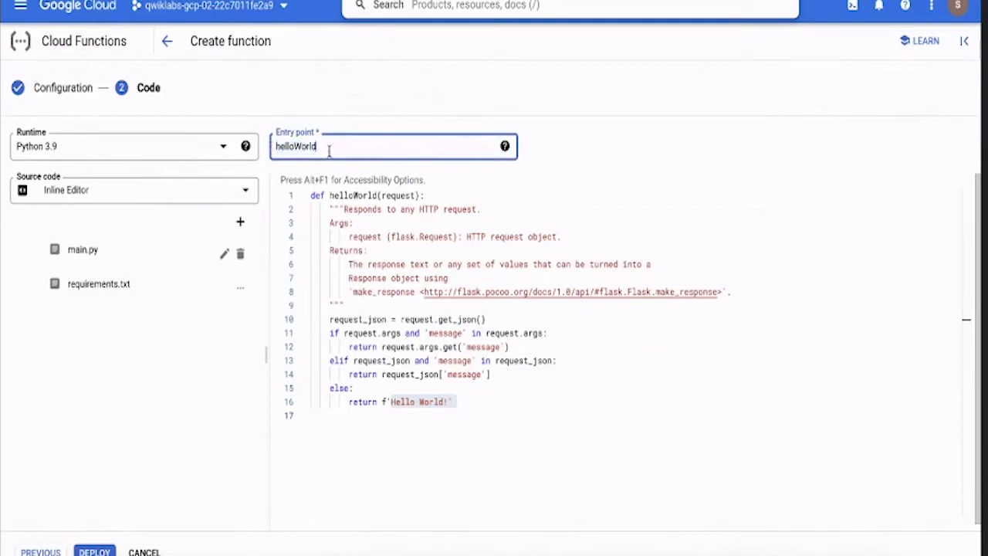
{"action": "key", "text": "ctrl+a"}
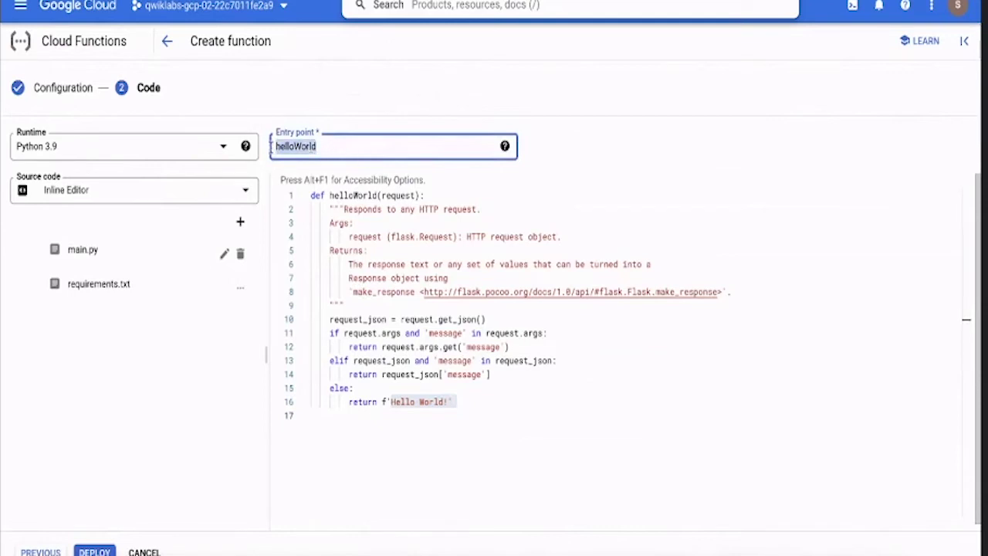
{"action": "left_click", "coordinate": [382, 410]}
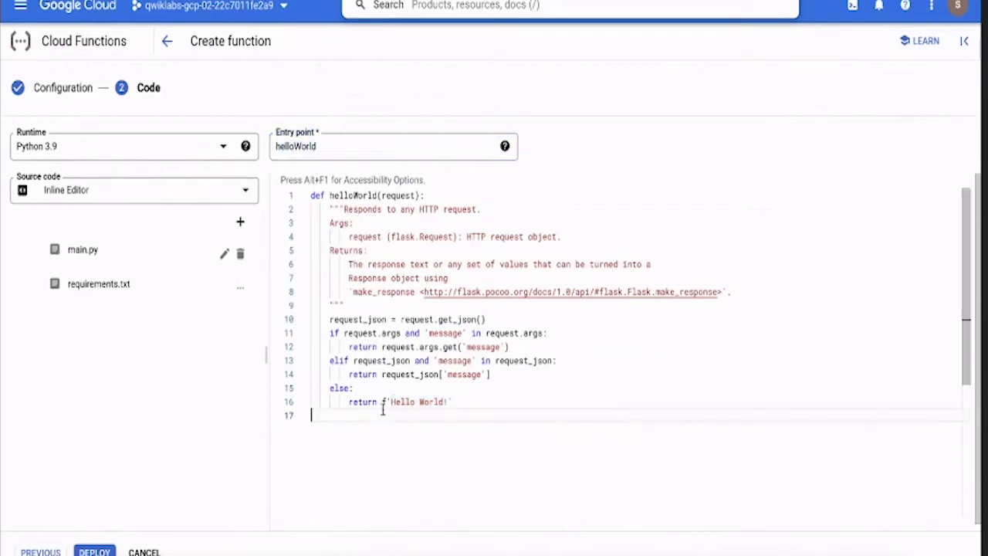
{"action": "left_click_drag", "start_coordinate": [385, 403], "coordinate": [443, 411]}
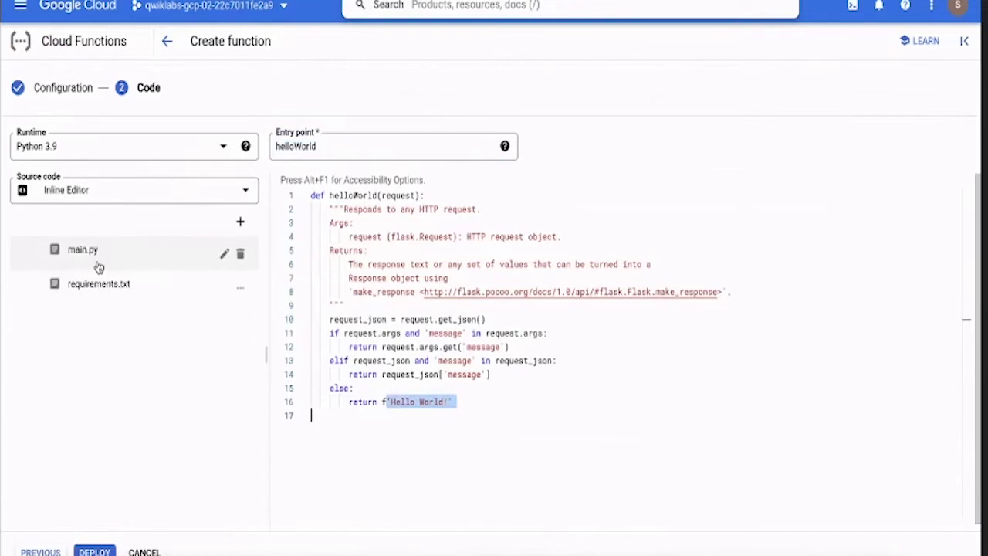
{"action": "left_click", "coordinate": [470, 398]}
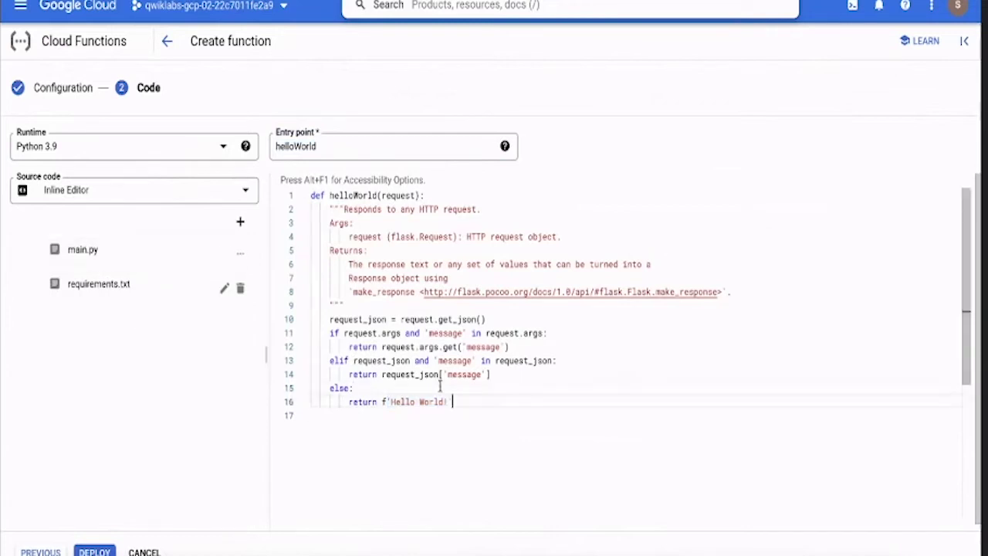
{"action": "key", "text": "ctrl+a"}
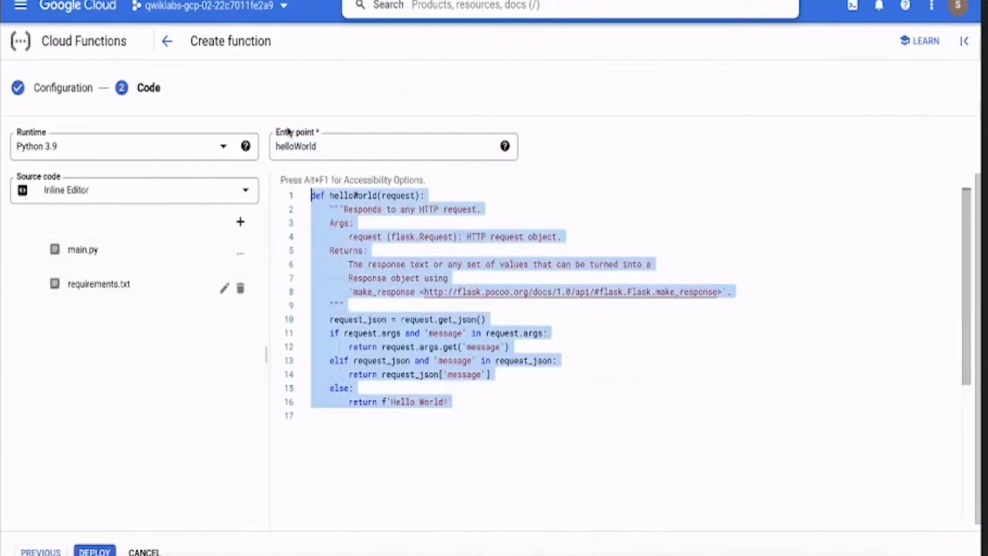
Step: Check the dependencies in requirements.txt, return to main.py and deploy the function
{"action": "left_click", "coordinate": [75, 285]}
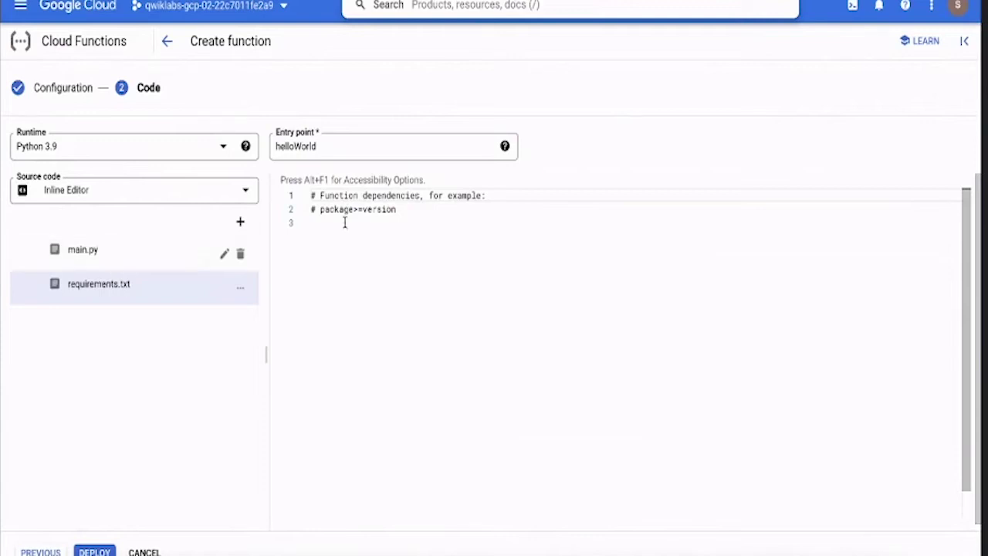
{"action": "left_click", "coordinate": [321, 230]}
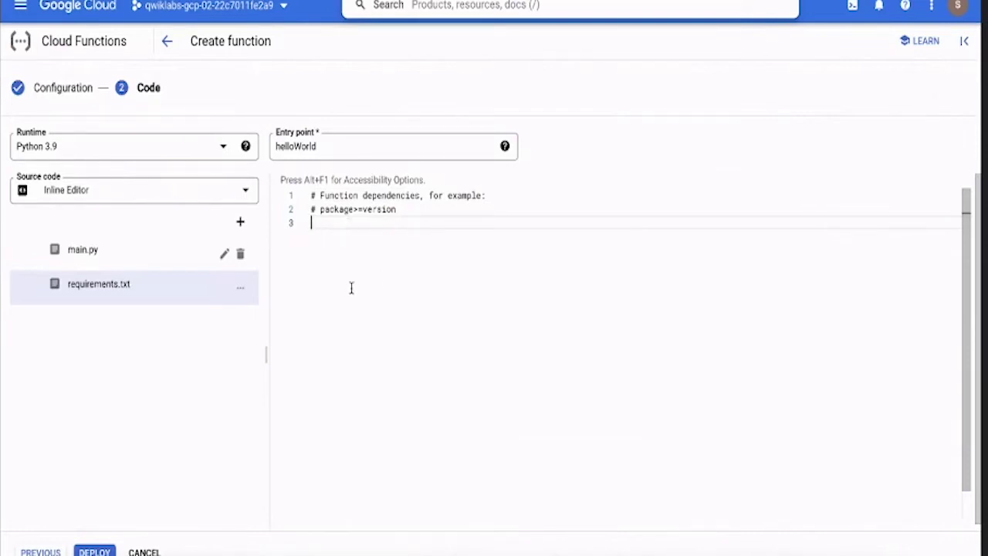
{"action": "left_click", "coordinate": [118, 258]}
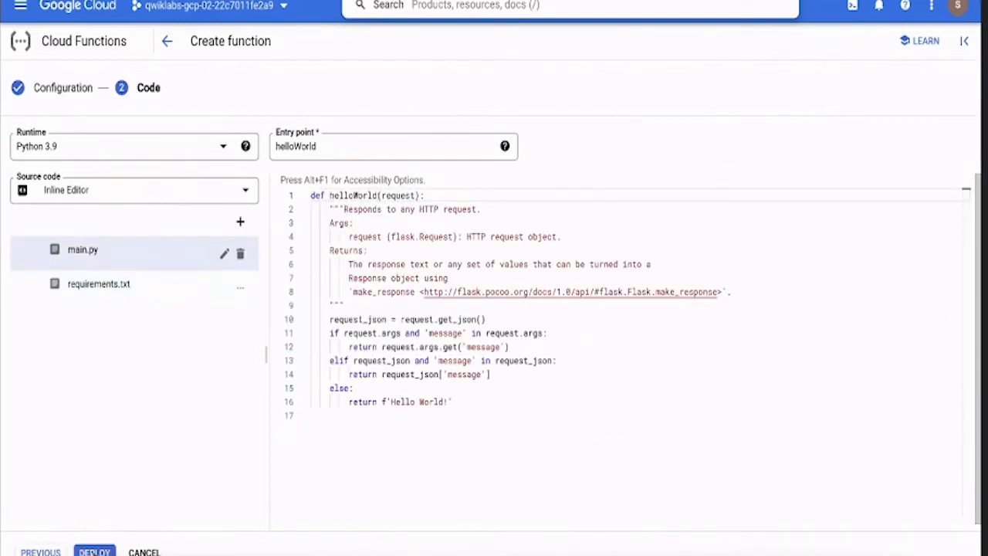
{"action": "left_click", "coordinate": [87, 551]}
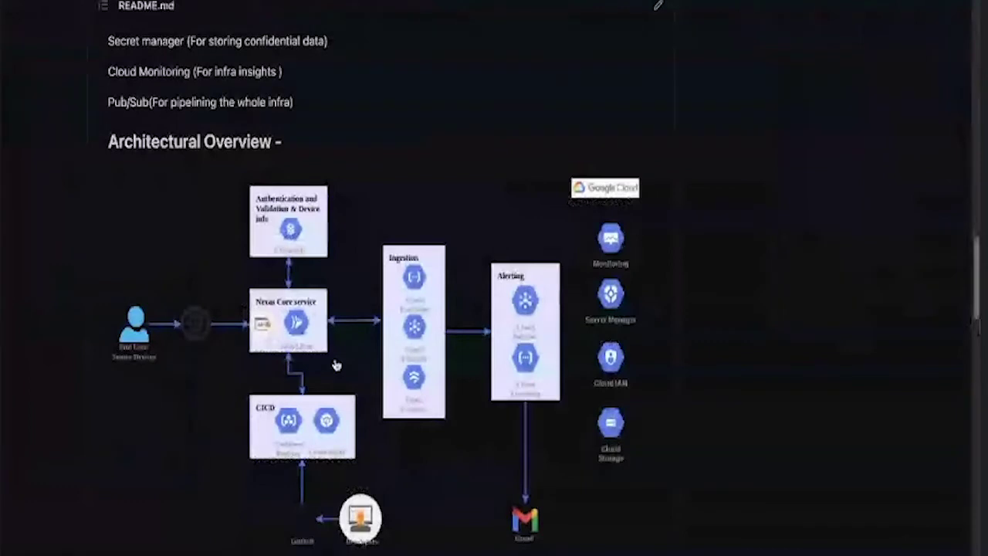
Step: Examine the architectural overview in the nexas-core-source README on GitHub and return to the repository's file list
{"action": "scroll", "coordinate": [336, 365], "scroll_direction": "down", "scroll_amount": 2}
{"action": "scroll", "coordinate": [336, 365], "scroll_direction": "up", "scroll_amount": 1}
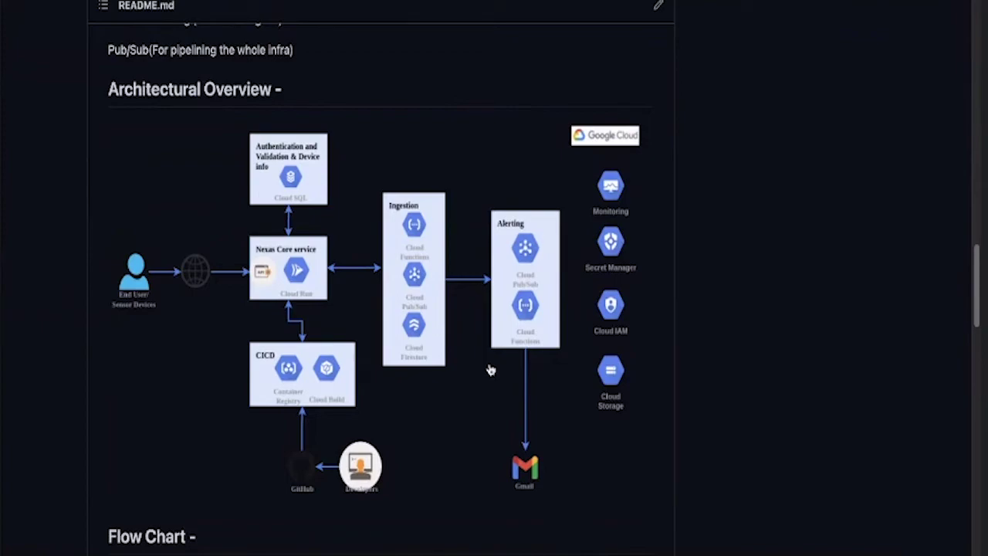
{"action": "scroll", "coordinate": [490, 370], "scroll_direction": "up", "scroll_amount": 15}
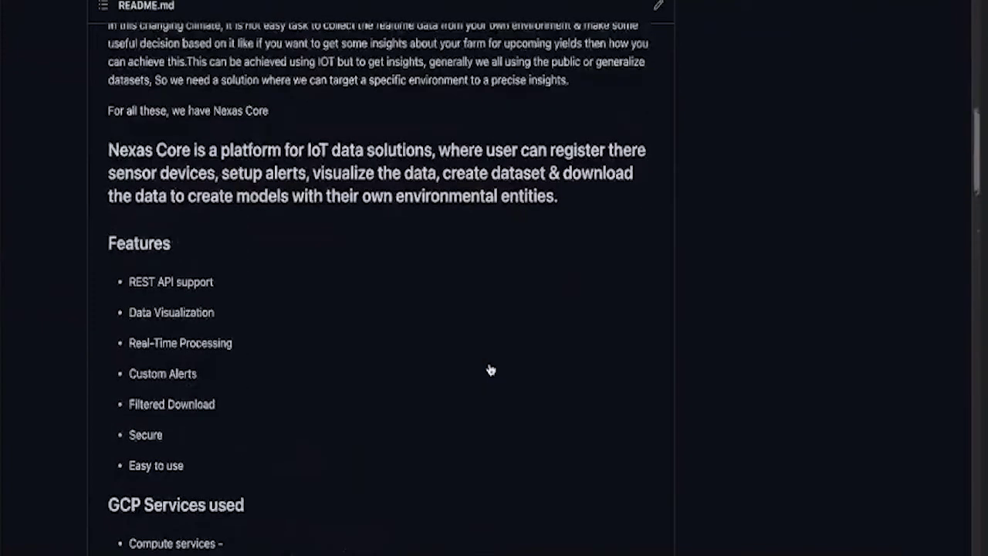
{"action": "scroll", "coordinate": [489, 366], "scroll_direction": "up", "scroll_amount": 10}
{"action": "scroll", "coordinate": [489, 370], "scroll_direction": "down", "scroll_amount": 3}
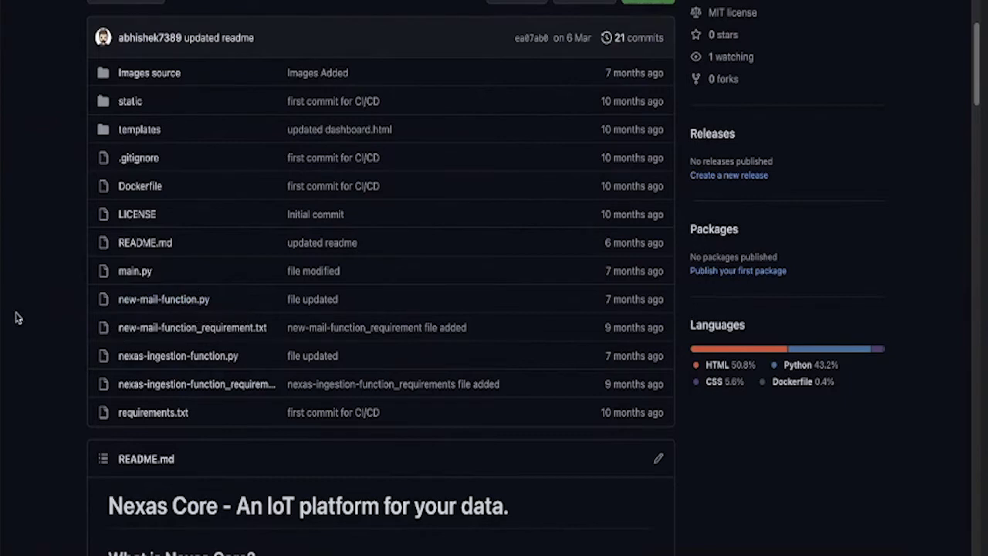
Step: Open new-mail-function.py and examine its imports, the nexas_alert_new function and the alert mail code
{"action": "left_click", "coordinate": [152, 306]}
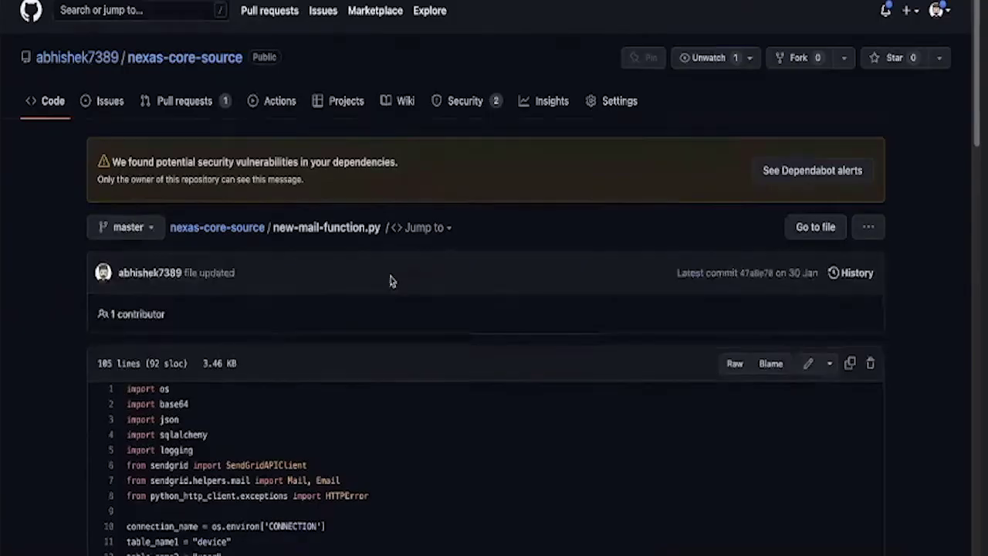
{"action": "scroll", "coordinate": [391, 285], "scroll_direction": "down", "scroll_amount": 3}
{"action": "left_click_drag", "start_coordinate": [379, 273], "coordinate": [322, 198]}
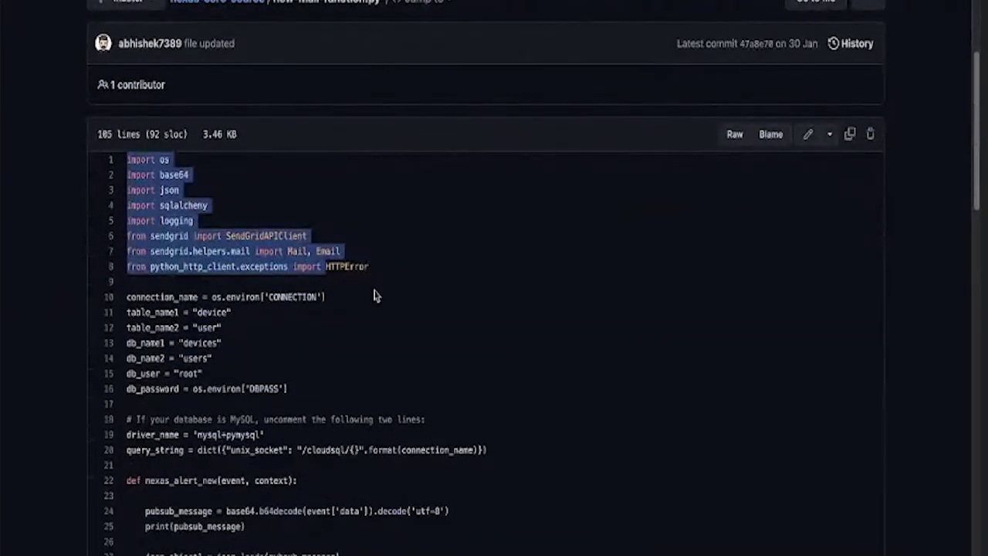
{"action": "scroll", "coordinate": [375, 293], "scroll_direction": "down", "scroll_amount": 3}
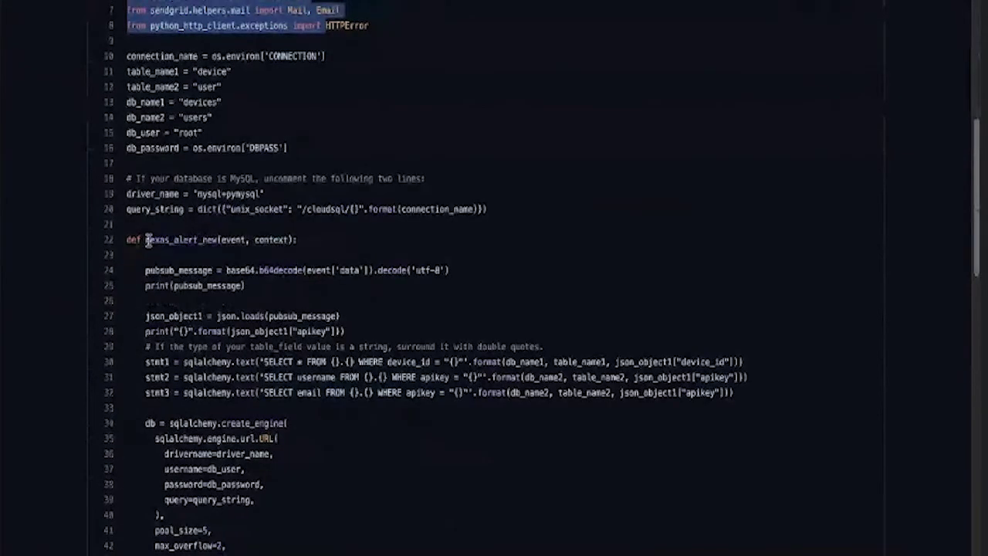
{"action": "left_click_drag", "start_coordinate": [145, 239], "coordinate": [221, 241]}
{"action": "scroll", "coordinate": [222, 243], "scroll_direction": "down", "scroll_amount": 1}
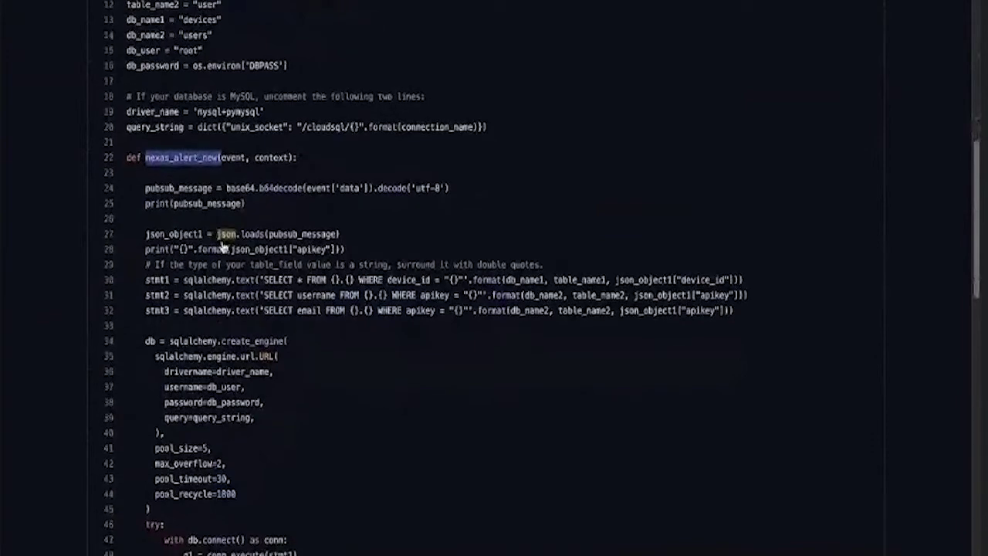
{"action": "scroll", "coordinate": [222, 245], "scroll_direction": "down", "scroll_amount": 3}
{"action": "scroll", "coordinate": [216, 234], "scroll_direction": "up", "scroll_amount": 3}
{"action": "left_click_drag", "start_coordinate": [131, 230], "coordinate": [420, 434]}
{"action": "scroll", "coordinate": [205, 310], "scroll_direction": "down", "scroll_amount": 5}
{"action": "scroll", "coordinate": [223, 311], "scroll_direction": "down", "scroll_amount": 6}
{"action": "scroll", "coordinate": [271, 308], "scroll_direction": "down", "scroll_amount": 2}
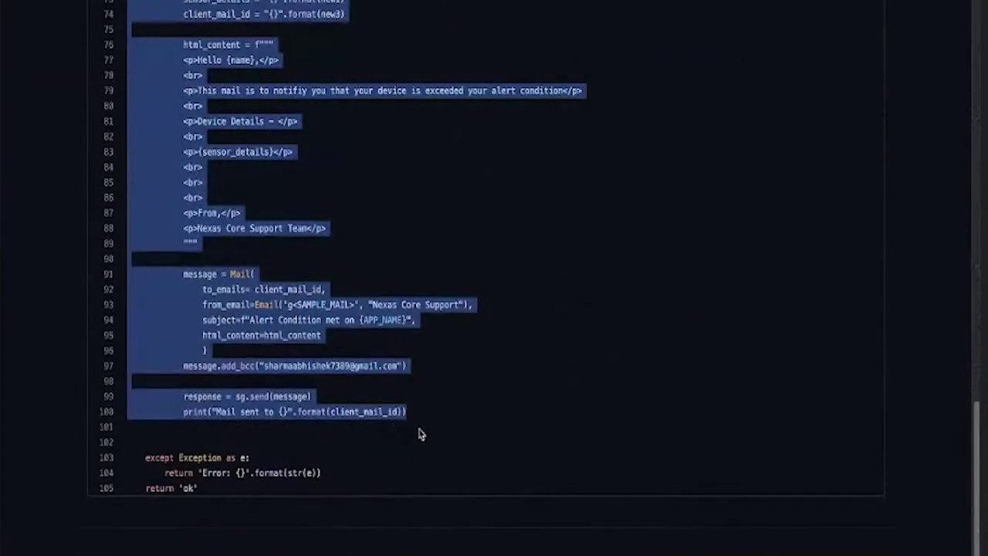
Step: Examine the SendGridAPIClient line in new-mail-function.py and trace the preceding database code back to the nexas_alert_new definition
{"action": "scroll", "coordinate": [421, 434], "scroll_direction": "up", "scroll_amount": 5}
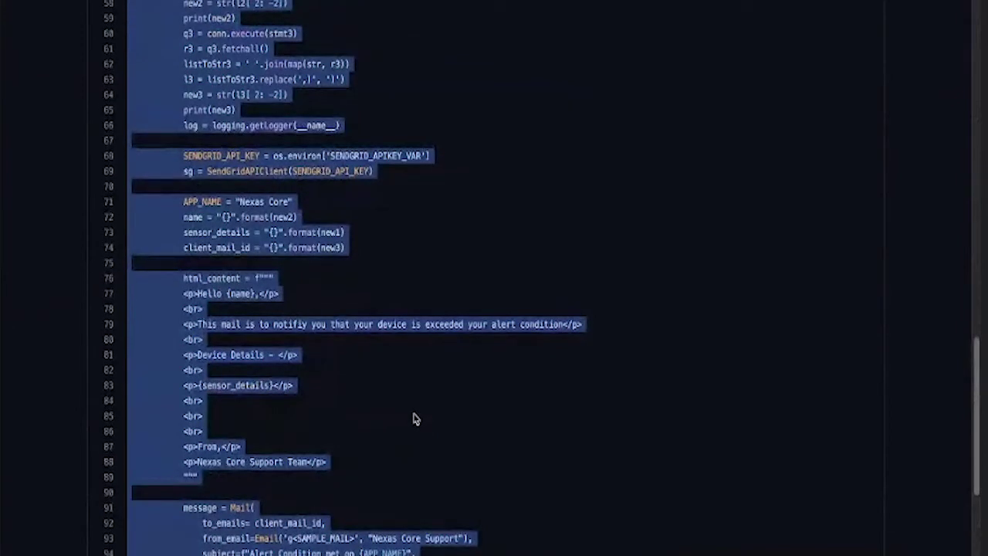
{"action": "left_click", "coordinate": [438, 222]}
{"action": "left_click_drag", "start_coordinate": [207, 168], "coordinate": [391, 180]}
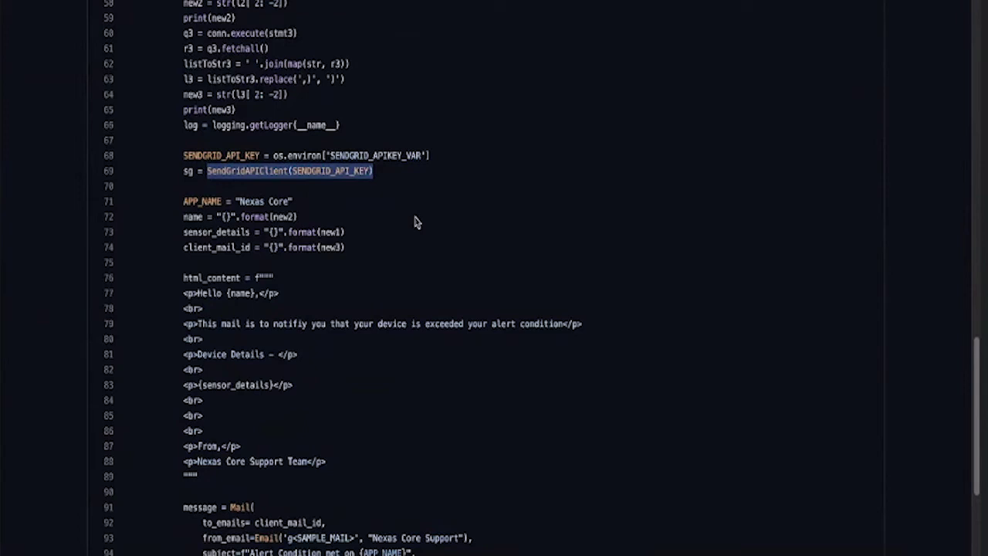
{"action": "scroll", "coordinate": [415, 223], "scroll_direction": "up", "scroll_amount": 1}
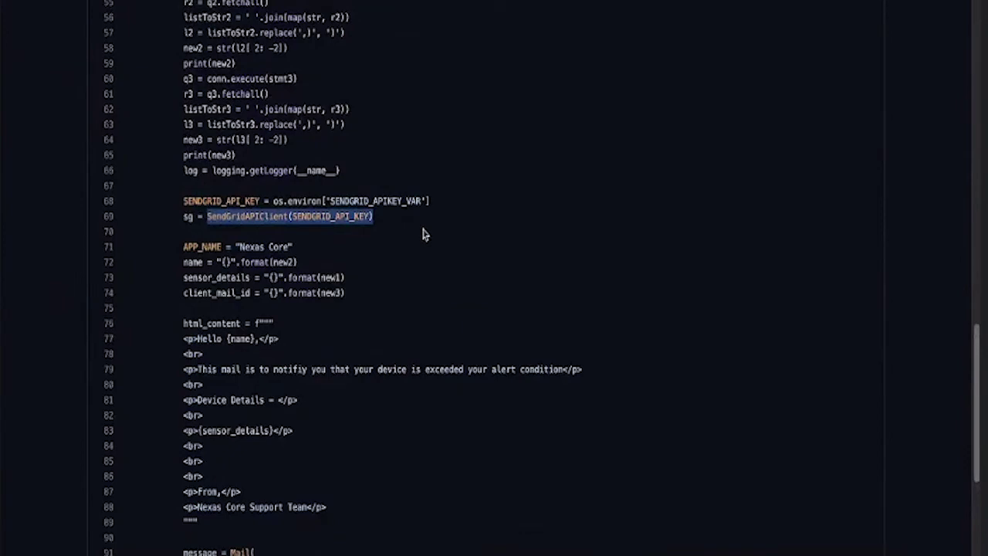
{"action": "scroll", "coordinate": [423, 234], "scroll_direction": "up", "scroll_amount": 8}
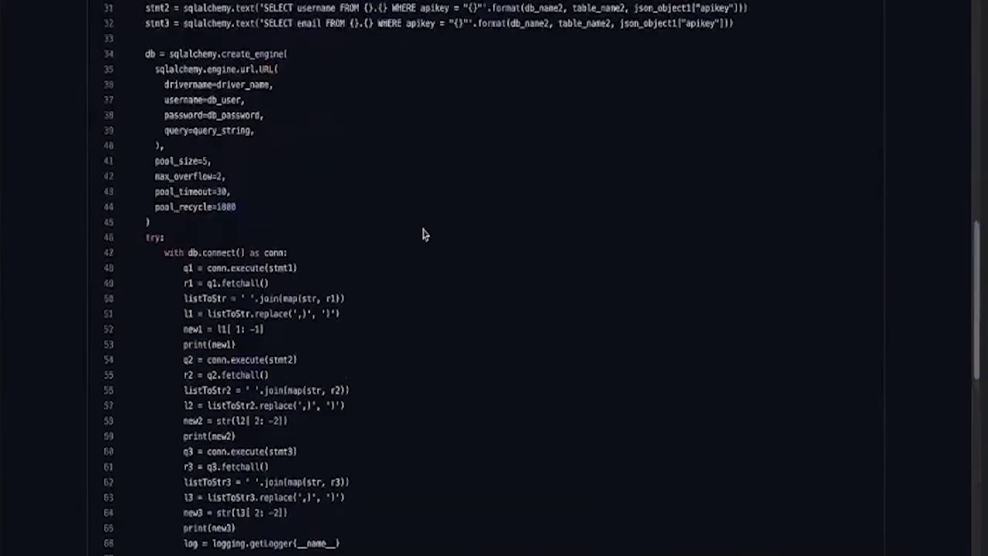
{"action": "scroll", "coordinate": [423, 234], "scroll_direction": "up", "scroll_amount": 3}
{"action": "scroll", "coordinate": [423, 234], "scroll_direction": "up", "scroll_amount": 1}
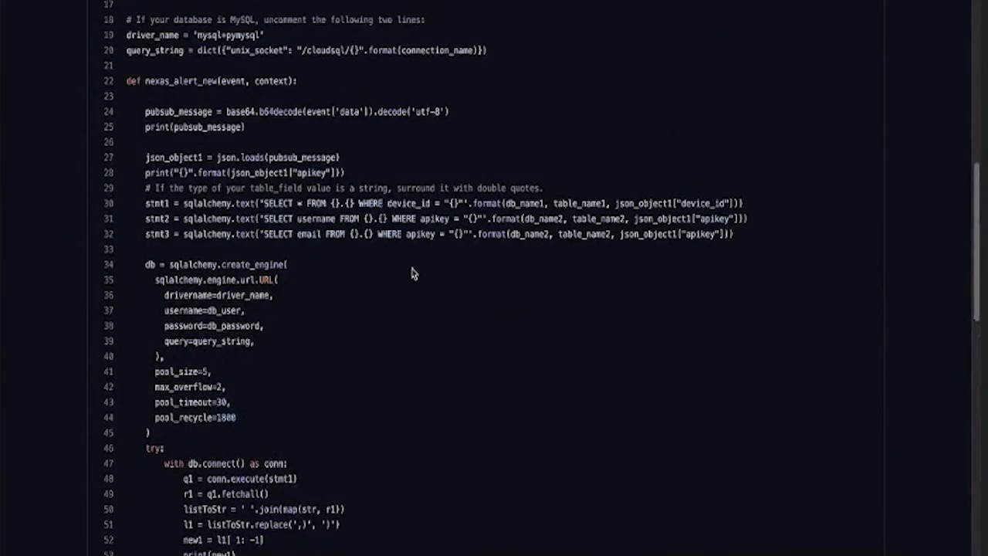
Step: Review the body of nexas_alert_new, from the pubsub_message decoding through the database queries to the mail code
{"action": "scroll", "coordinate": [411, 272], "scroll_direction": "down", "scroll_amount": 1}
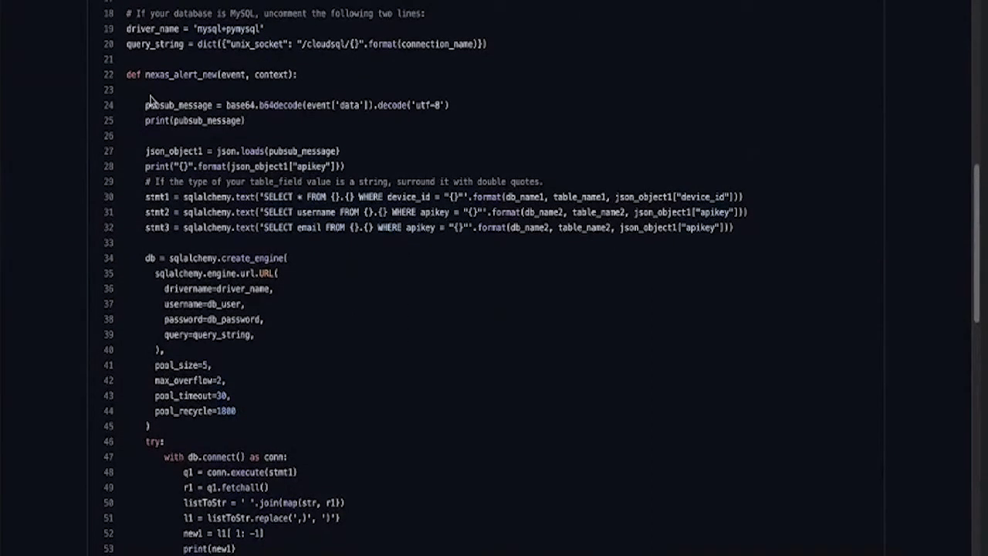
{"action": "left_click_drag", "start_coordinate": [132, 108], "coordinate": [331, 346]}
{"action": "scroll", "coordinate": [330, 346], "scroll_direction": "down", "scroll_amount": 5}
{"action": "scroll", "coordinate": [330, 347], "scroll_direction": "down", "scroll_amount": 7}
{"action": "scroll", "coordinate": [331, 346], "scroll_direction": "down", "scroll_amount": 4}
{"action": "left_click", "coordinate": [335, 346]}
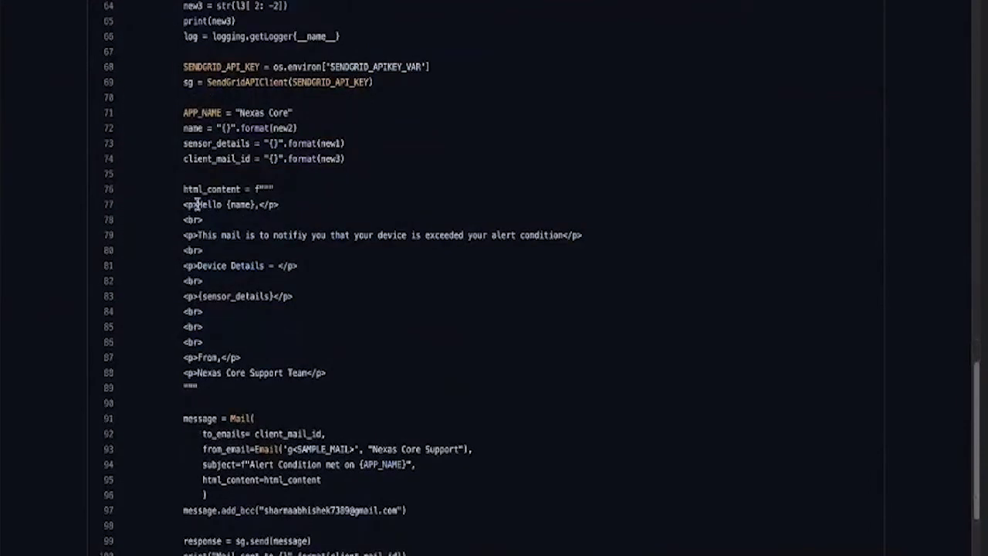
Step: Examine the html_content mail template: the greeting, the alert sentence, the device details and the message that sends it
{"action": "left_click_drag", "start_coordinate": [197, 204], "coordinate": [255, 204]}
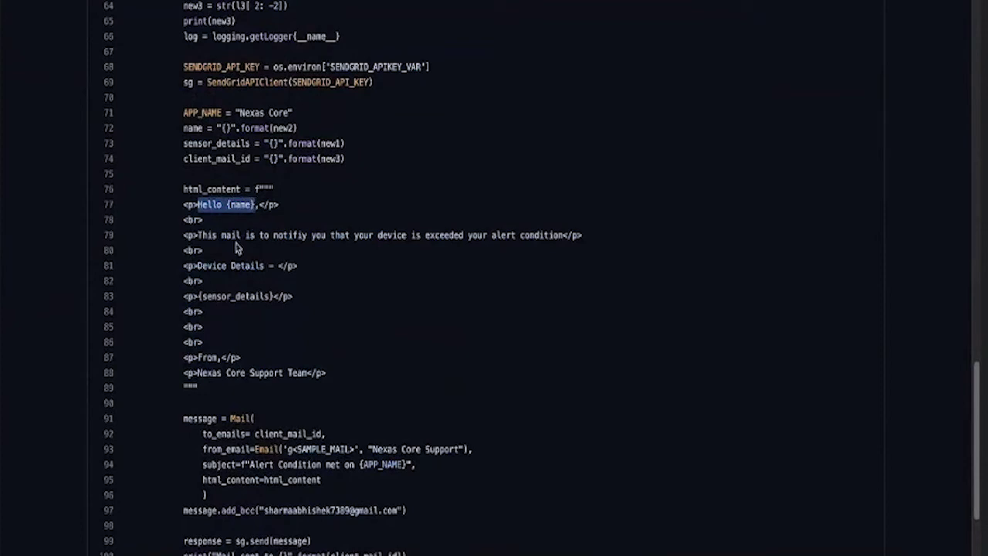
{"action": "left_click", "coordinate": [199, 232]}
{"action": "left_click_drag", "start_coordinate": [199, 234], "coordinate": [386, 241]}
{"action": "left_click_drag", "start_coordinate": [177, 270], "coordinate": [249, 346]}
{"action": "scroll", "coordinate": [249, 345], "scroll_direction": "down", "scroll_amount": 3}
{"action": "scroll", "coordinate": [250, 344], "scroll_direction": "down", "scroll_amount": 1}
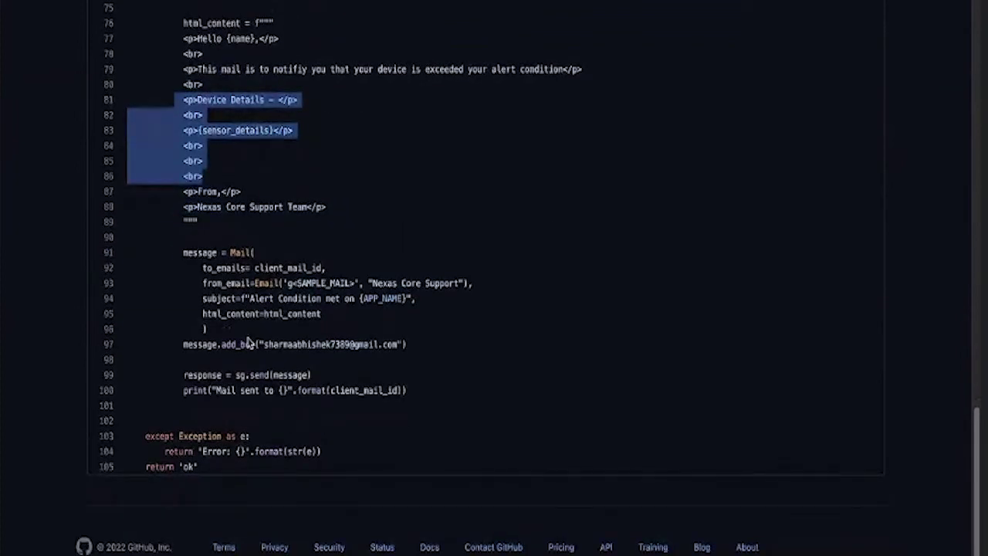
Step: Check the sendgrid import of SendGridAPIClient among the imports of new-mail-function.py
{"action": "scroll", "coordinate": [249, 345], "scroll_direction": "up", "scroll_amount": 10}
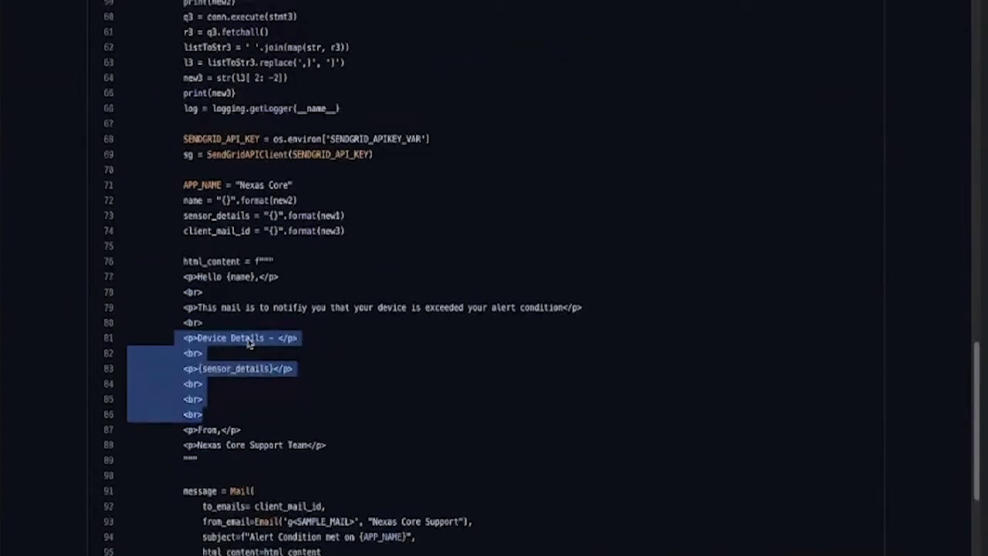
{"action": "scroll", "coordinate": [249, 345], "scroll_direction": "up", "scroll_amount": 8}
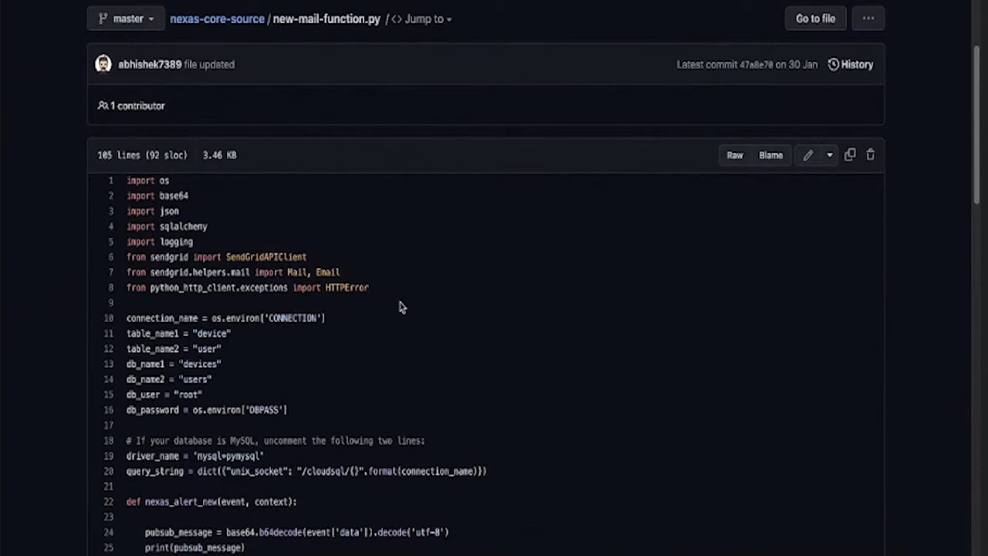
{"action": "left_click_drag", "start_coordinate": [310, 257], "coordinate": [129, 253]}
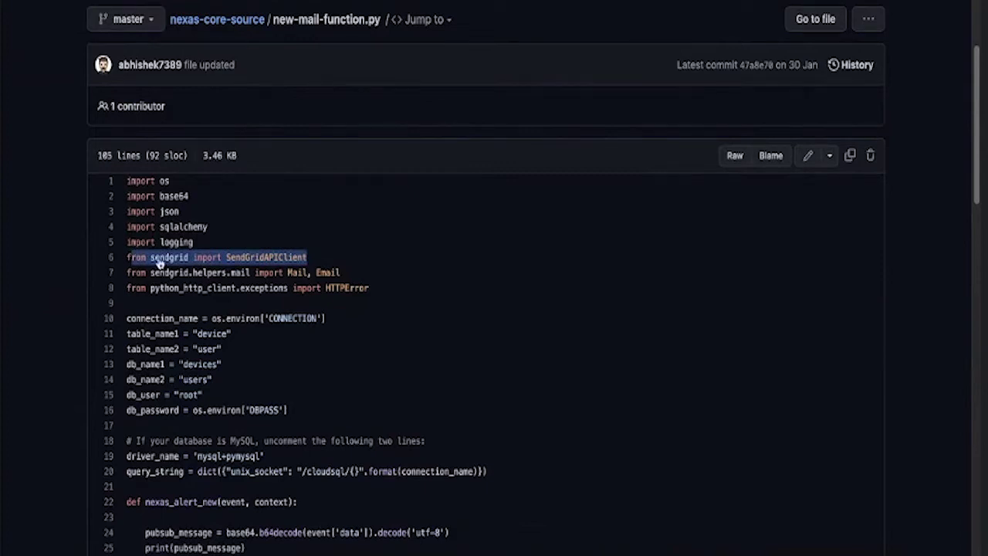
{"action": "left_click", "coordinate": [242, 256]}
{"action": "double_click", "coordinate": [164, 256]}
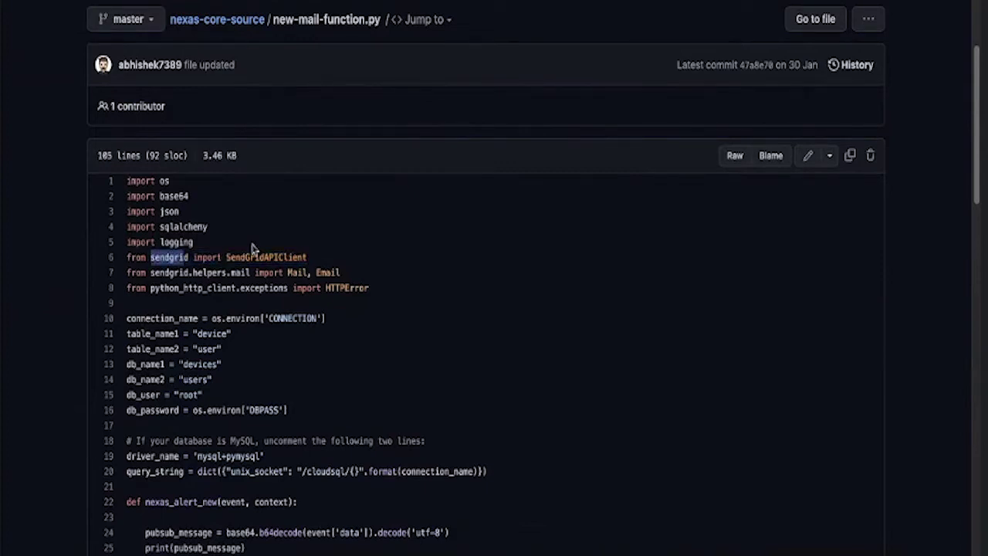
Step: Open new-mail-function_requirement.txt from the repository, examine the sendgrid==6.0.5 dependency and return to the file list
{"action": "left_click", "coordinate": [231, 24]}
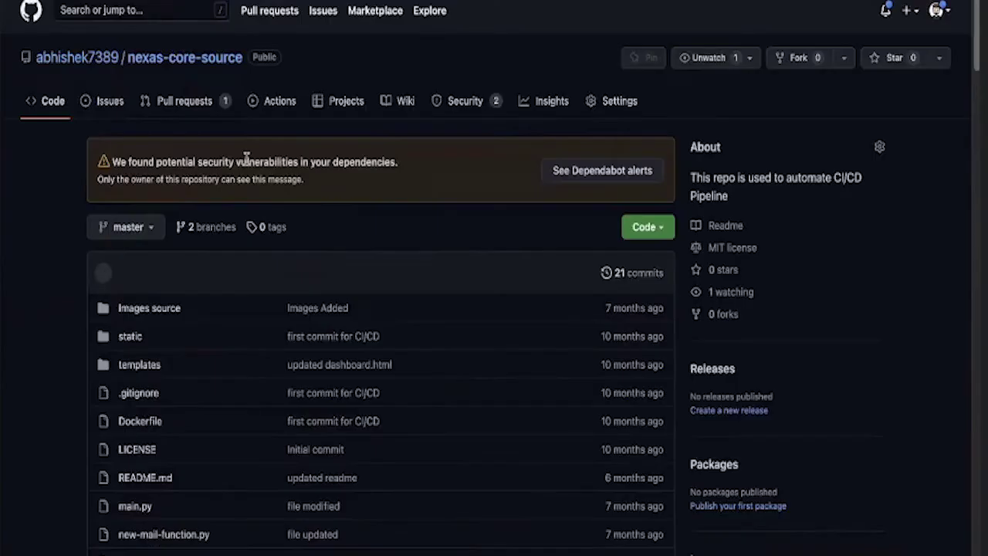
{"action": "scroll", "coordinate": [239, 271], "scroll_direction": "down", "scroll_amount": 3}
{"action": "scroll", "coordinate": [240, 272], "scroll_direction": "down", "scroll_amount": 5}
{"action": "left_click", "coordinate": [154, 74]}
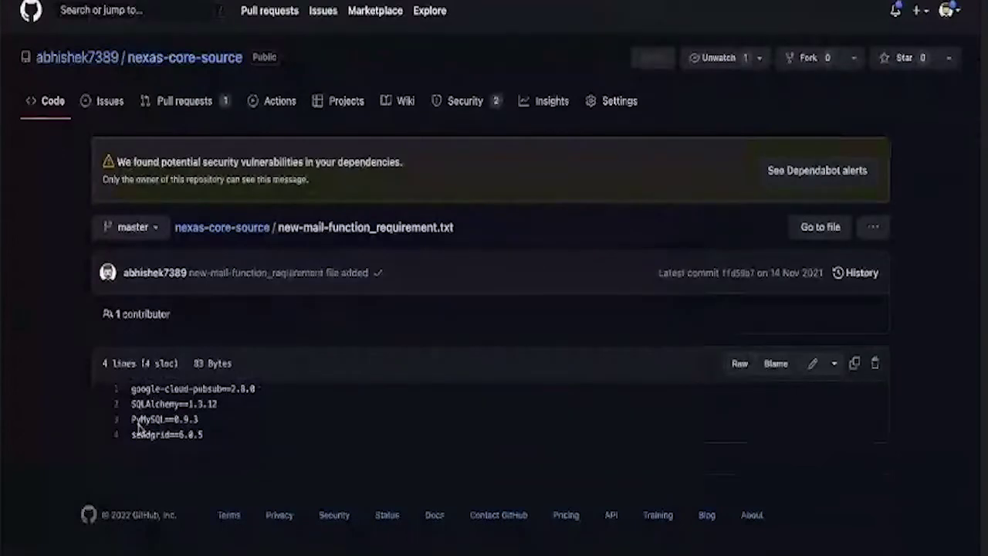
{"action": "left_click_drag", "start_coordinate": [129, 435], "coordinate": [205, 442]}
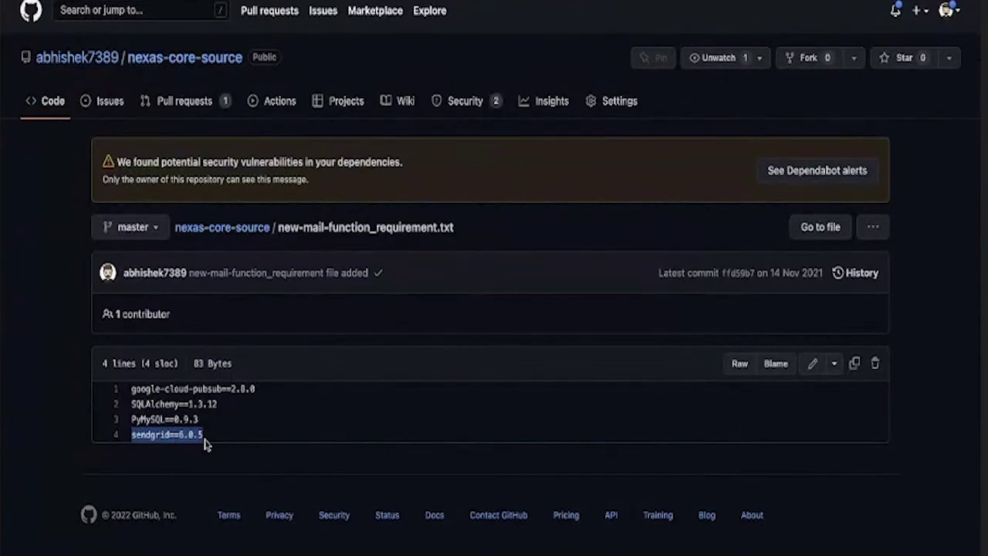
{"action": "left_click_drag", "start_coordinate": [207, 442], "coordinate": [131, 441]}
{"action": "left_click", "coordinate": [216, 228]}
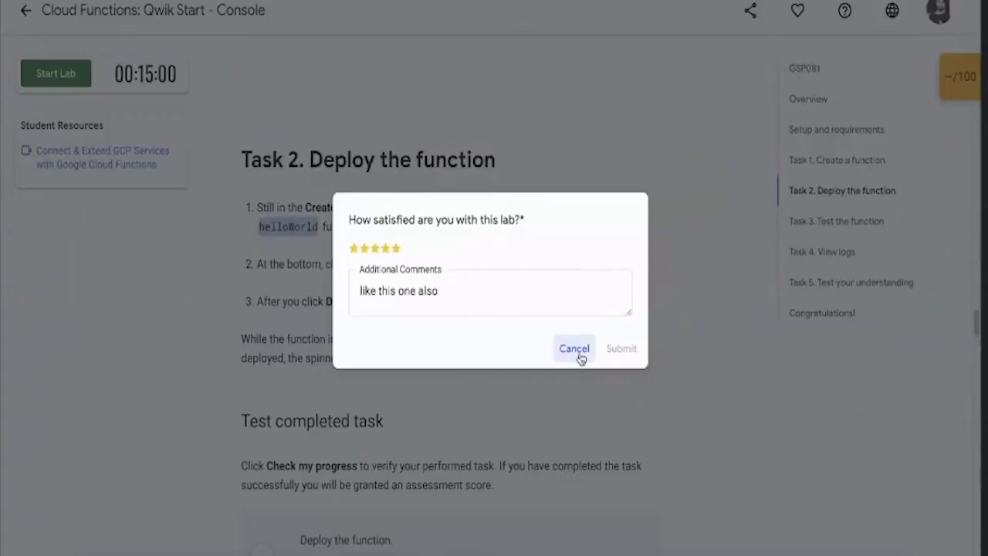
Step: Cancel the lab satisfaction survey and review the metrics, details, source and variables of the deployed GCFunction in the Google Cloud console
{"action": "left_click", "coordinate": [568, 353]}
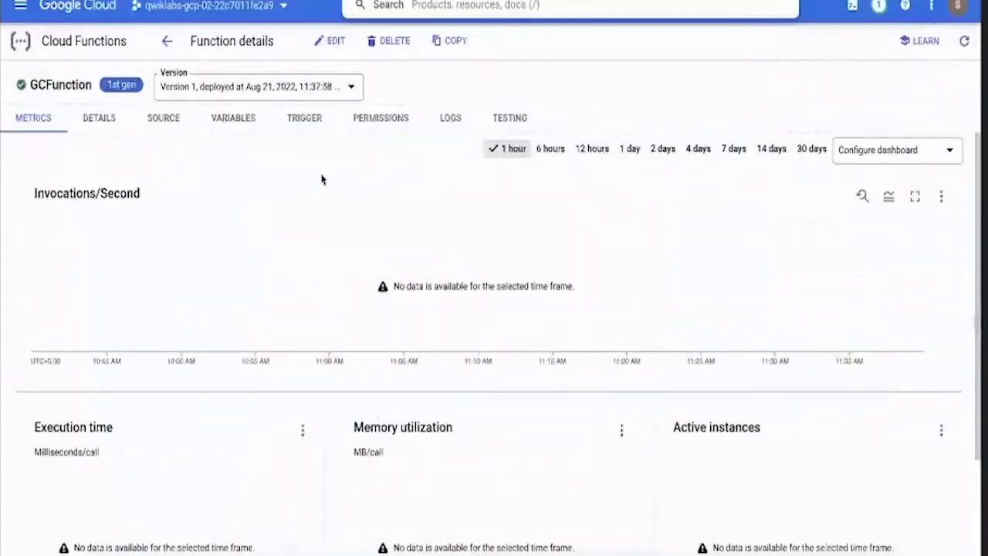
{"action": "scroll", "coordinate": [322, 177], "scroll_direction": "down", "scroll_amount": 2}
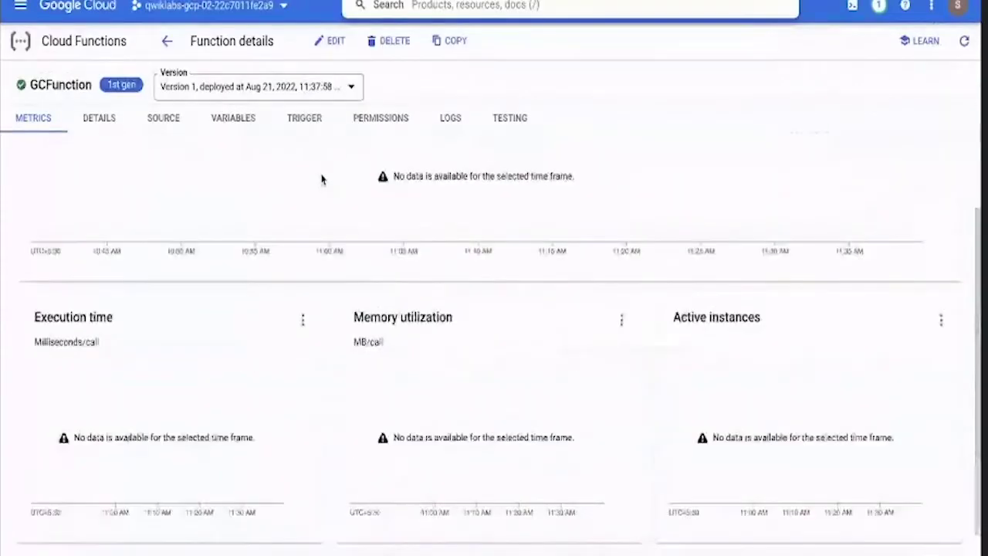
{"action": "scroll", "coordinate": [321, 179], "scroll_direction": "up", "scroll_amount": 2}
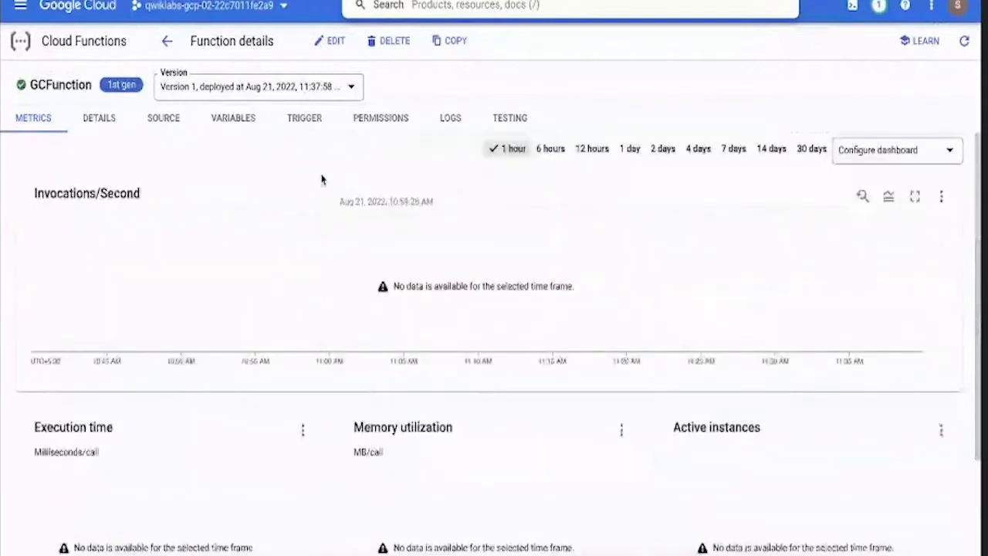
{"action": "left_click", "coordinate": [100, 121]}
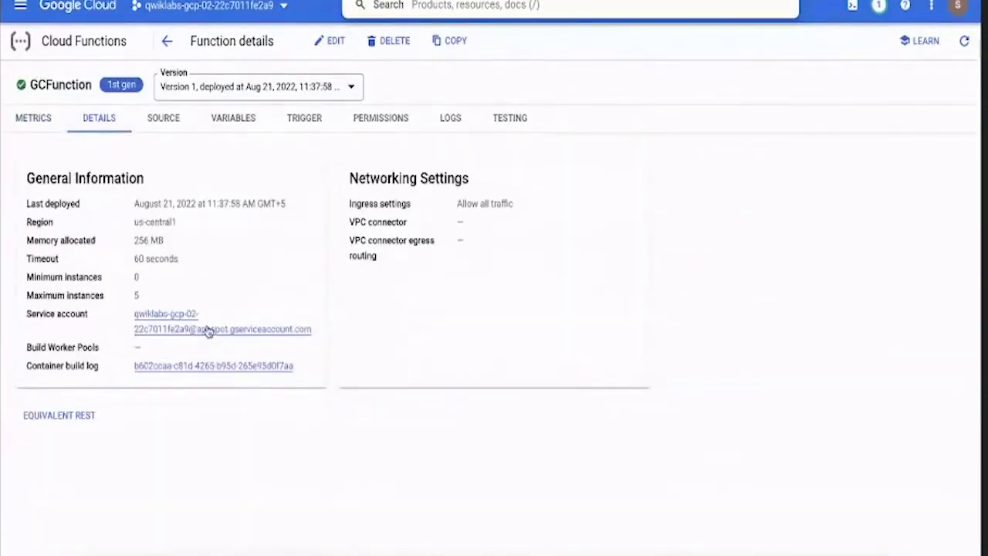
{"action": "left_click", "coordinate": [172, 123]}
{"action": "left_click", "coordinate": [232, 126]}
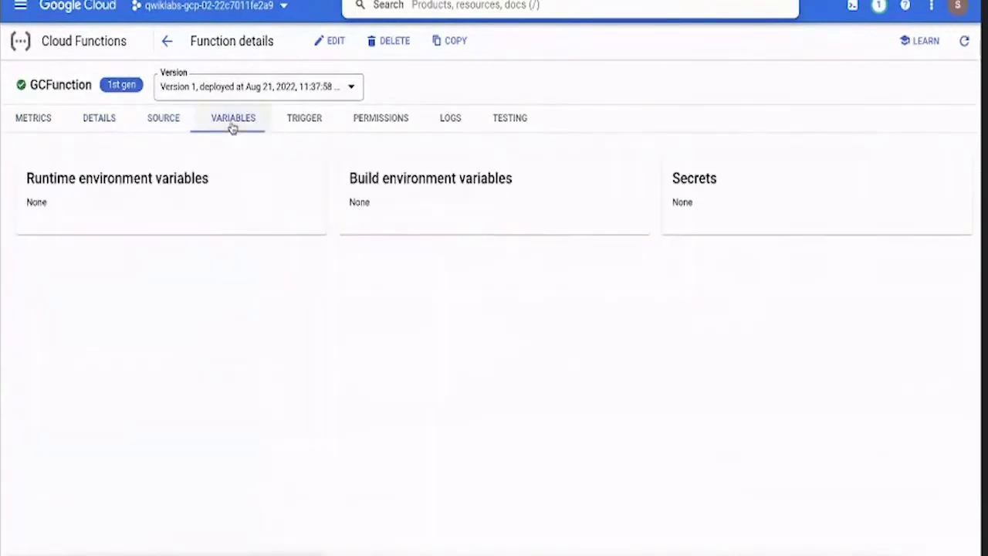
Step: Open GCFunction's HTTP trigger URL and check the text that the function returns
{"action": "left_click", "coordinate": [332, 126]}
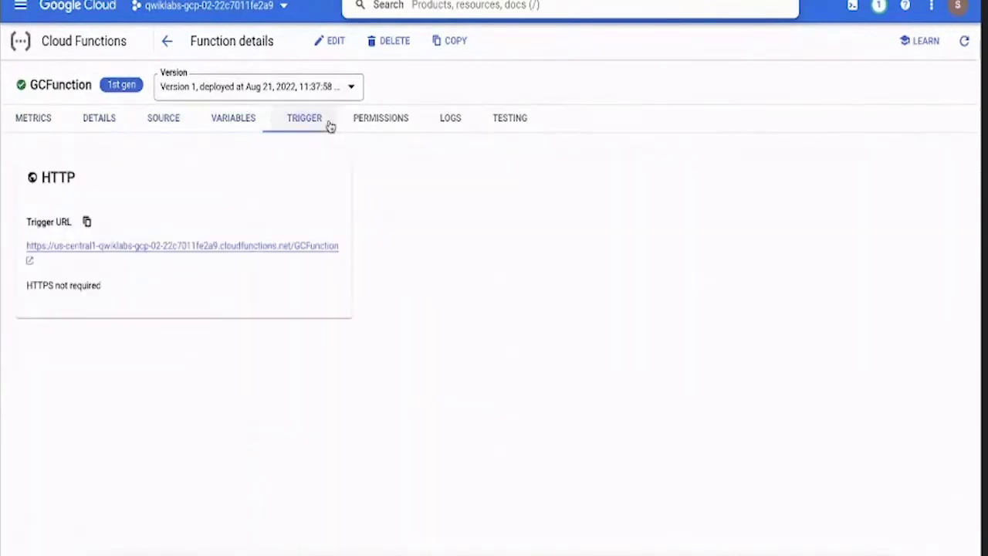
{"action": "left_click", "coordinate": [256, 246]}
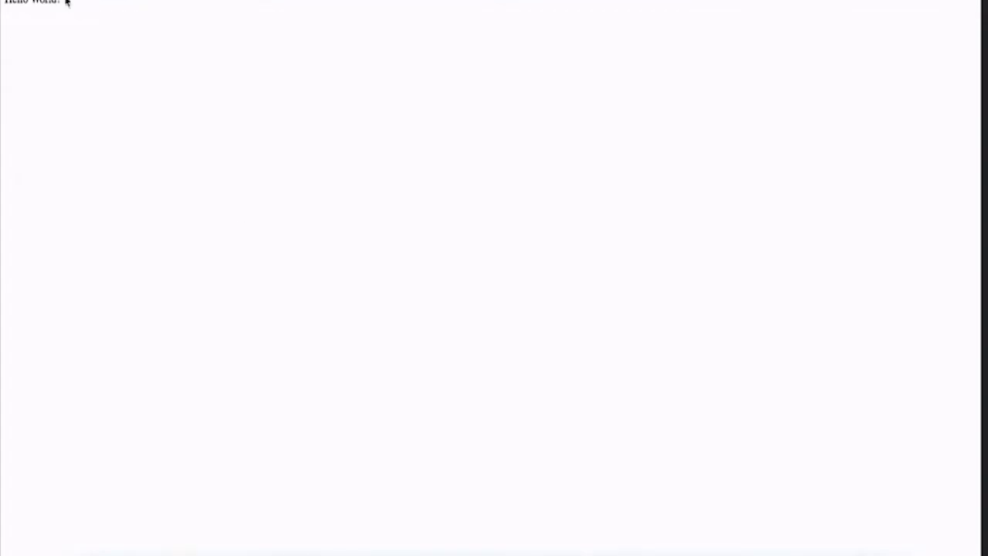
{"action": "left_click_drag", "start_coordinate": [68, 2], "coordinate": [2, 1]}
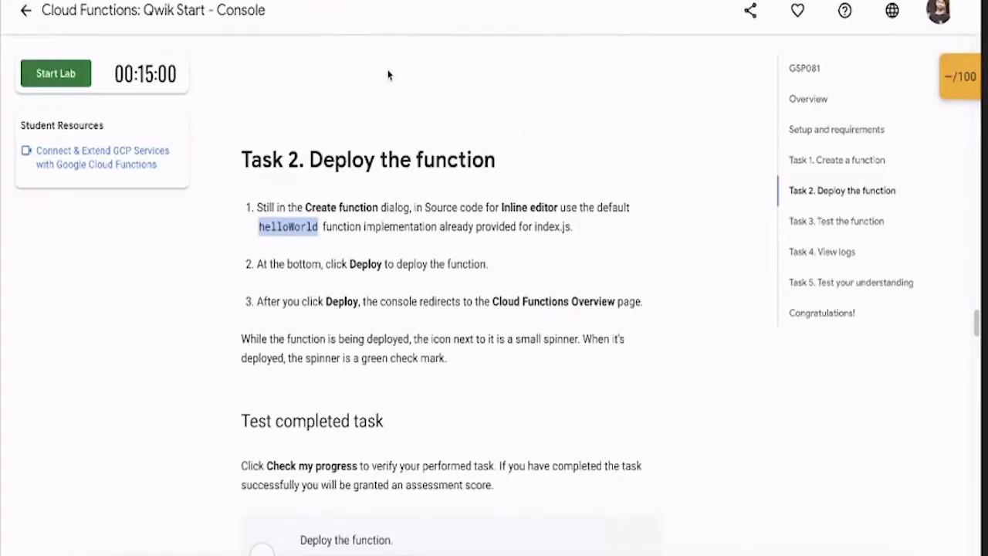
Step: Skim the lab instructions from Task 2 through the Task 5 questions
{"action": "scroll", "coordinate": [359, 274], "scroll_direction": "down", "scroll_amount": 12}
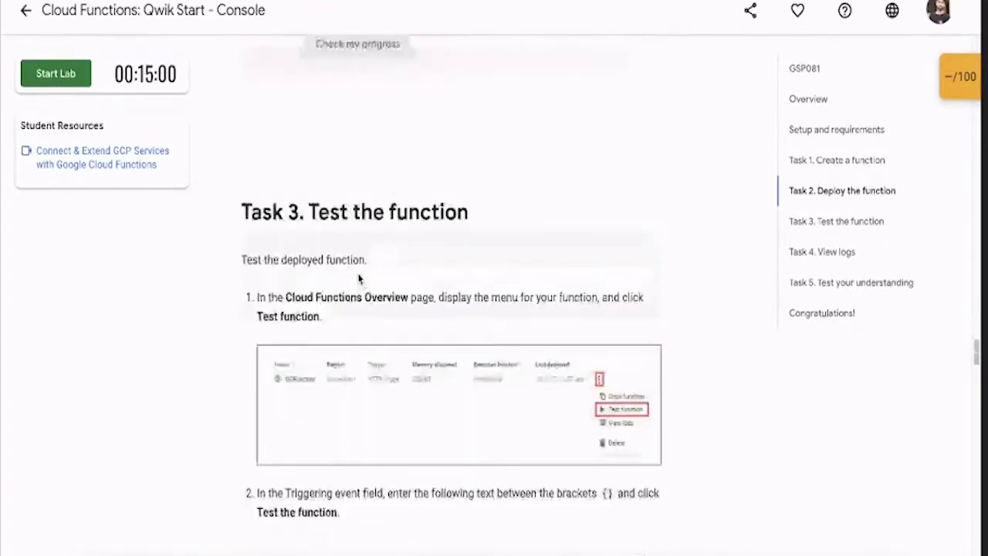
{"action": "scroll", "coordinate": [360, 279], "scroll_direction": "down", "scroll_amount": 15}
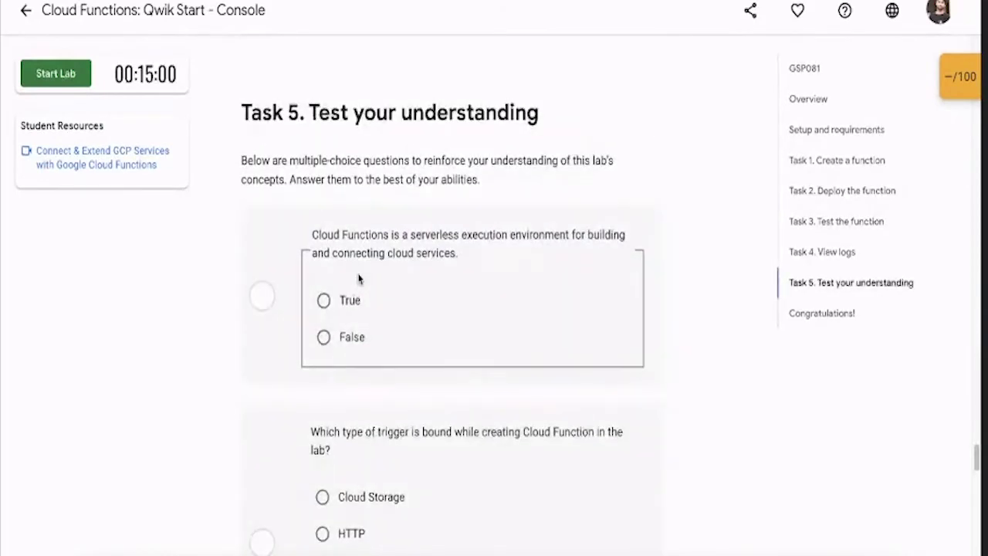
{"action": "scroll", "coordinate": [359, 278], "scroll_direction": "up", "scroll_amount": 10}
{"action": "scroll", "coordinate": [358, 278], "scroll_direction": "up", "scroll_amount": 10}
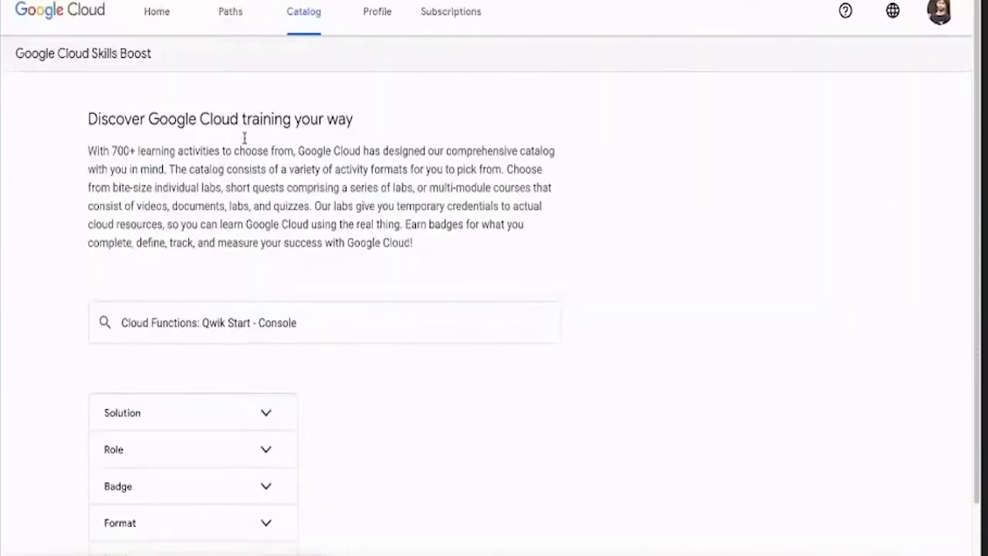
Step: Search the Google Cloud Skills Boost catalog for Cloud Run, using the matching suggestion
{"action": "left_click_drag", "start_coordinate": [315, 319], "coordinate": [152, 323]}
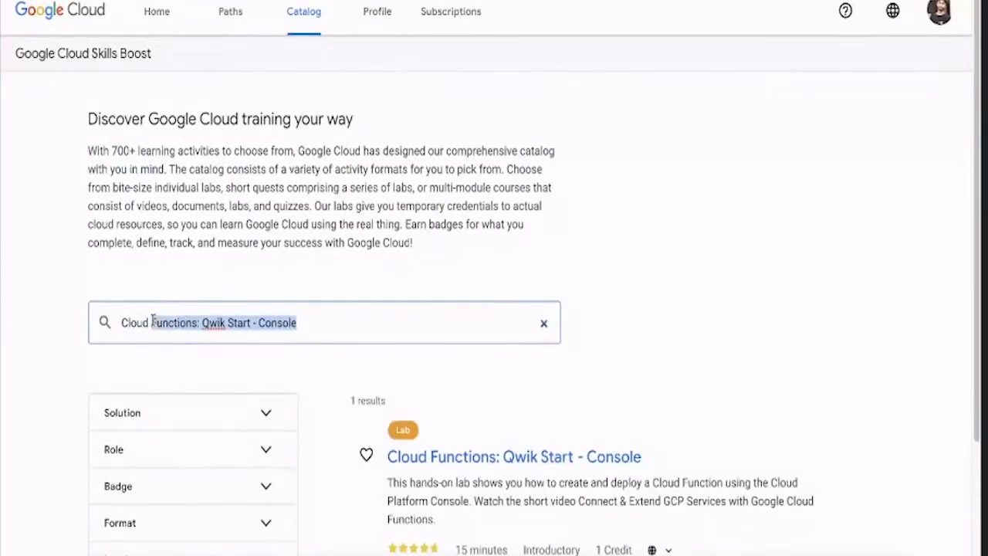
{"action": "key", "text": "BackSpace"}
{"action": "type", "text": "run"}
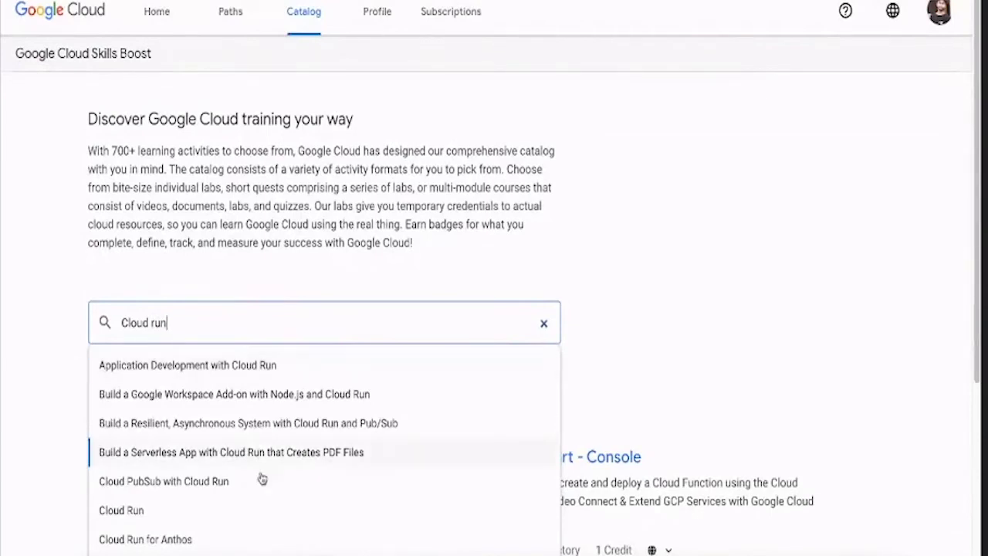
{"action": "scroll", "coordinate": [260, 478], "scroll_direction": "down", "scroll_amount": 2}
{"action": "left_click", "coordinate": [230, 460]}
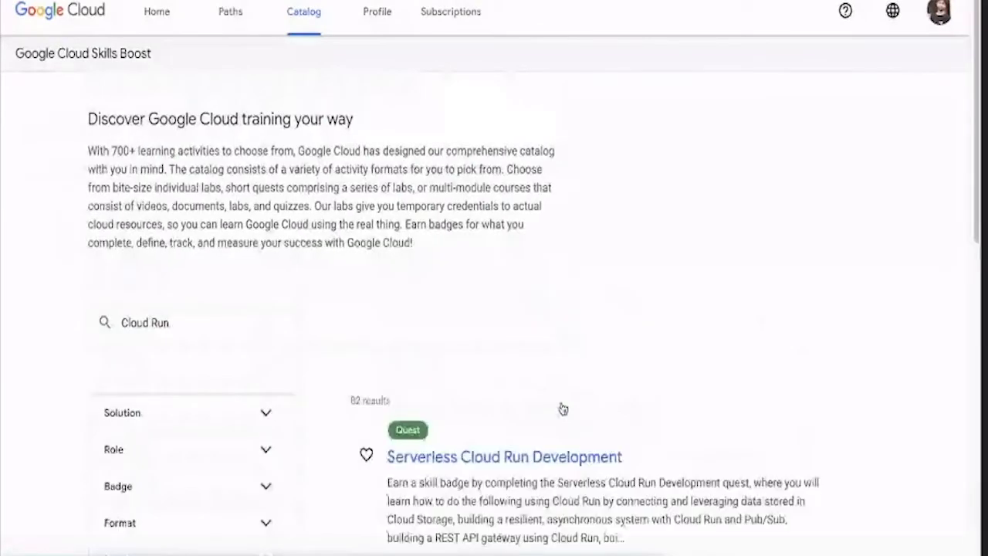
Step: Browse the Cloud Run catalog results, open the Serverless Cloud Run Development quest and review its description, badge and labs
{"action": "scroll", "coordinate": [561, 408], "scroll_direction": "down", "scroll_amount": 2}
{"action": "scroll", "coordinate": [563, 400], "scroll_direction": "down", "scroll_amount": 1}
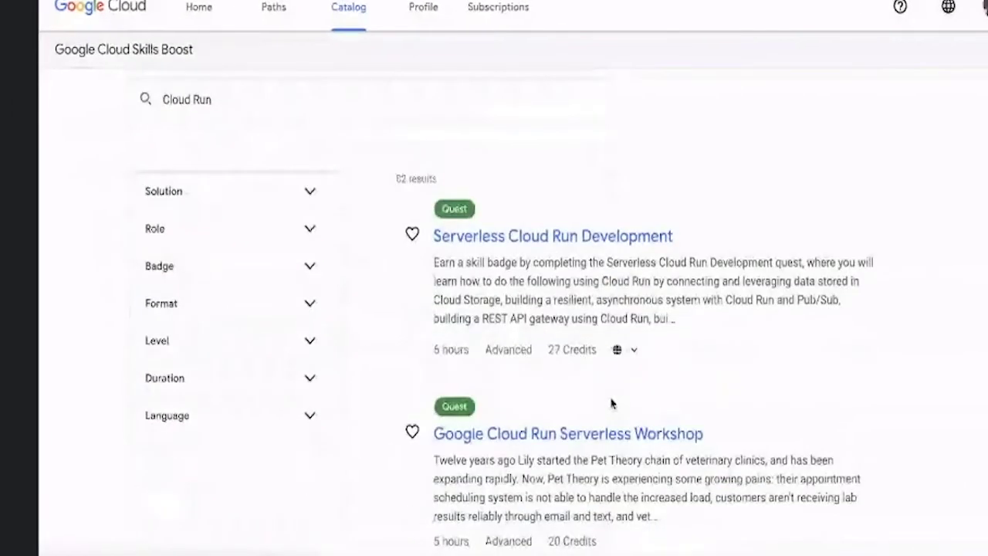
{"action": "scroll", "coordinate": [572, 406], "scroll_direction": "down", "scroll_amount": 5}
{"action": "scroll", "coordinate": [611, 402], "scroll_direction": "down", "scroll_amount": 1}
{"action": "scroll", "coordinate": [612, 402], "scroll_direction": "up", "scroll_amount": 7}
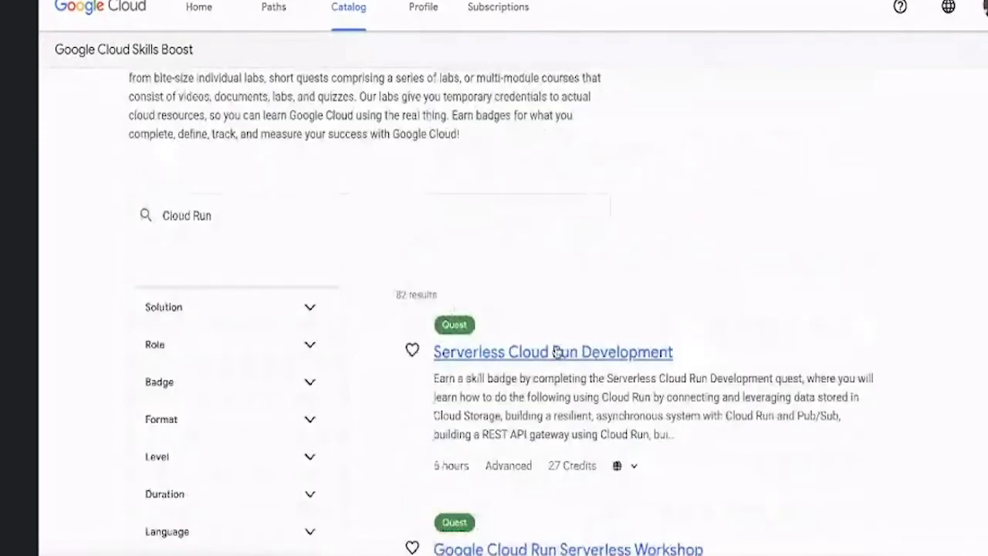
{"action": "left_click", "coordinate": [557, 352]}
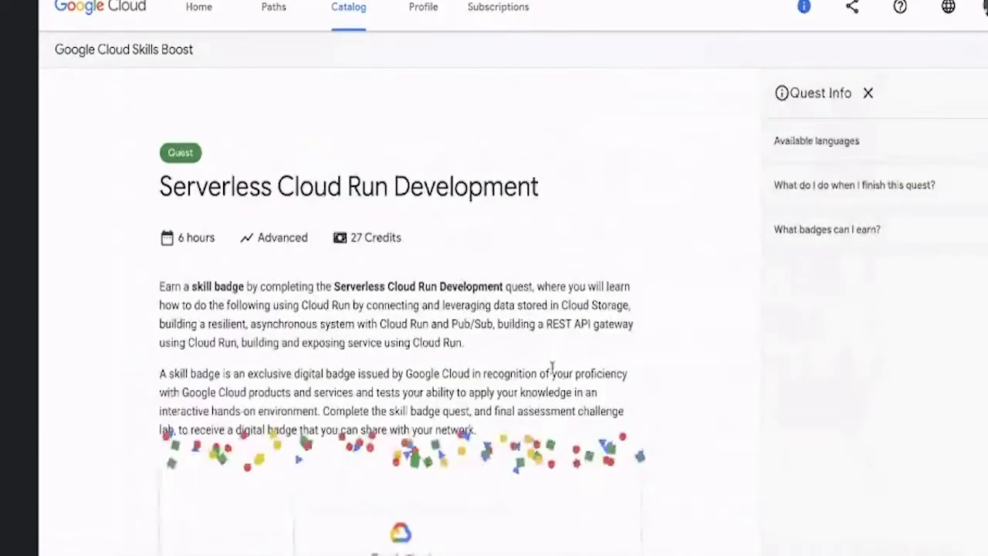
{"action": "scroll", "coordinate": [405, 287], "scroll_direction": "down", "scroll_amount": 8}
{"action": "scroll", "coordinate": [406, 294], "scroll_direction": "up", "scroll_amount": 4}
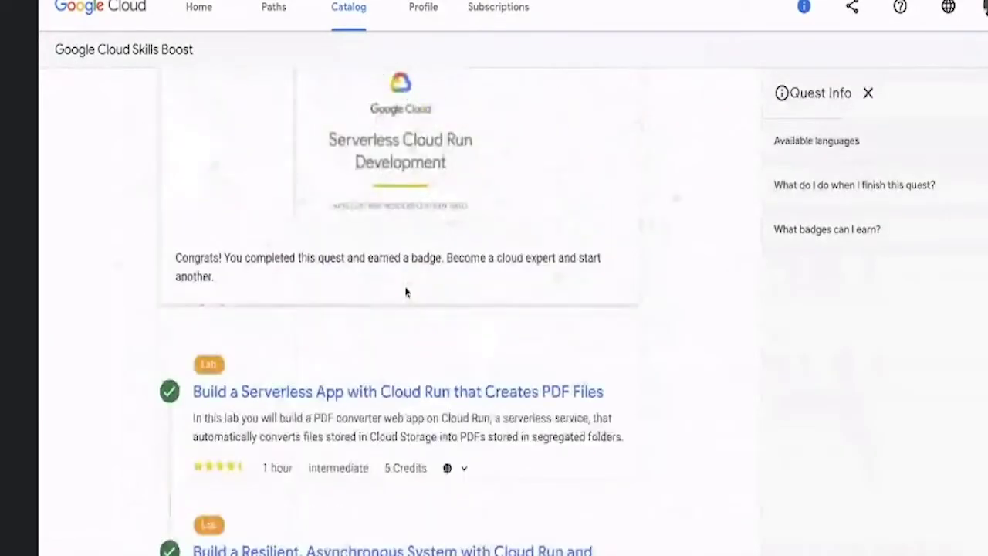
Step: Review the labs listed in the Serverless Cloud Run Development quest, through the final challenge lab
{"action": "scroll", "coordinate": [406, 292], "scroll_direction": "down", "scroll_amount": 4}
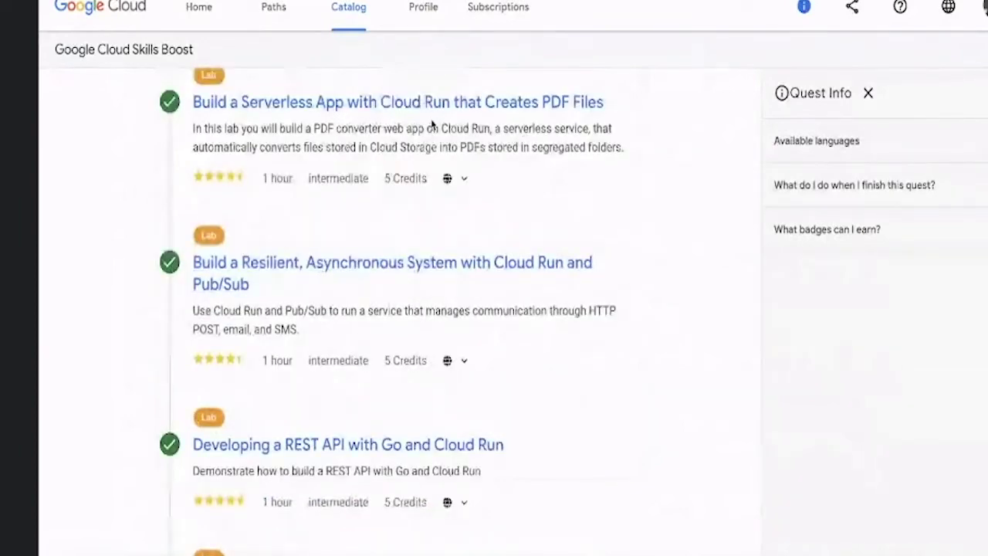
{"action": "scroll", "coordinate": [452, 276], "scroll_direction": "down", "scroll_amount": 3}
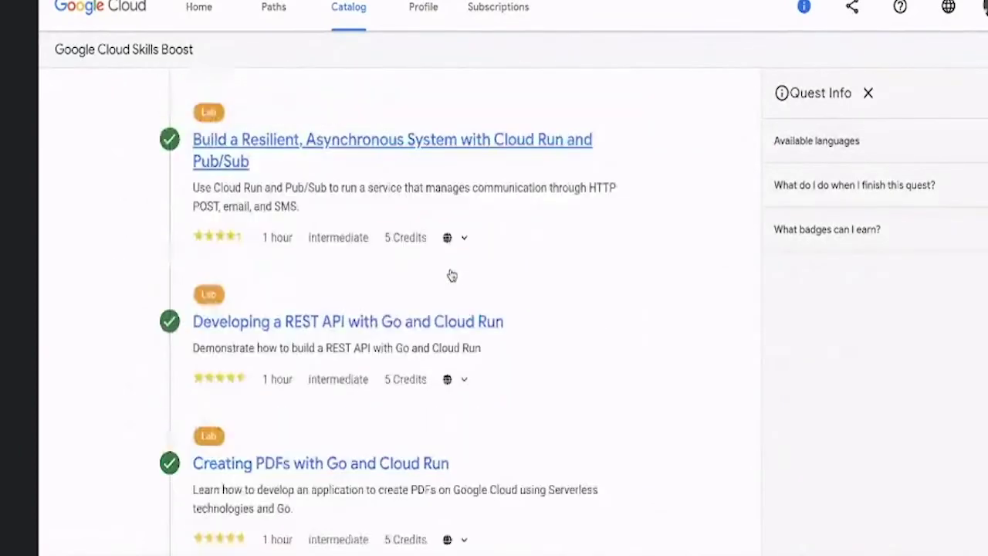
{"action": "scroll", "coordinate": [452, 275], "scroll_direction": "down", "scroll_amount": 1}
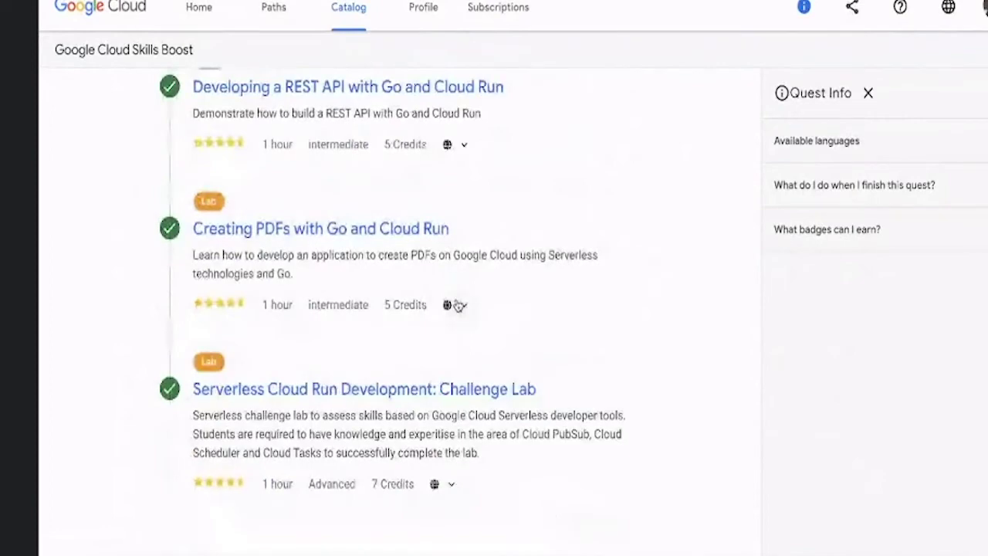
{"action": "scroll", "coordinate": [457, 306], "scroll_direction": "up", "scroll_amount": 8}
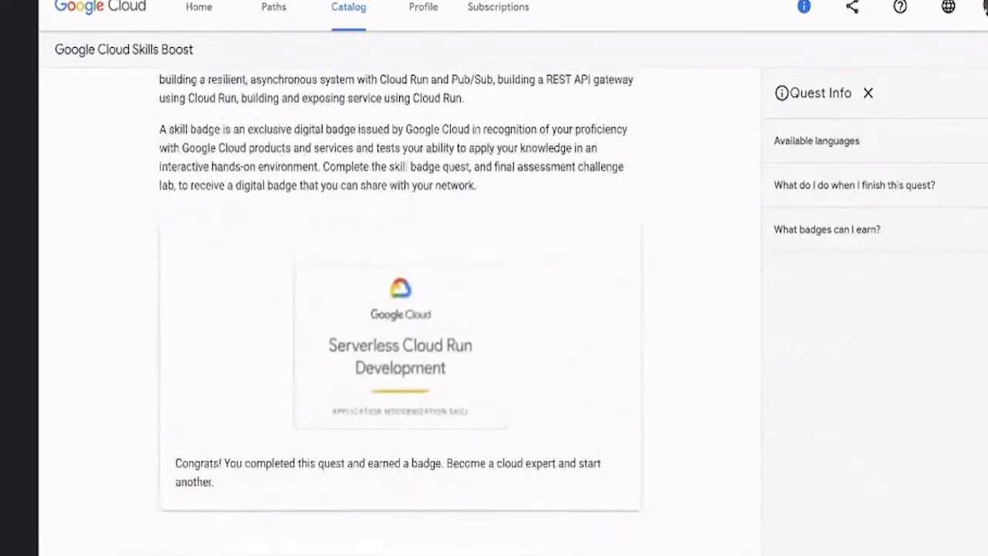
Step: Return to the Cloud Run catalog results and look through the other quests listed
{"action": "key", "text": "alt+Left"}
{"action": "scroll", "coordinate": [517, 335], "scroll_direction": "down", "scroll_amount": 5}
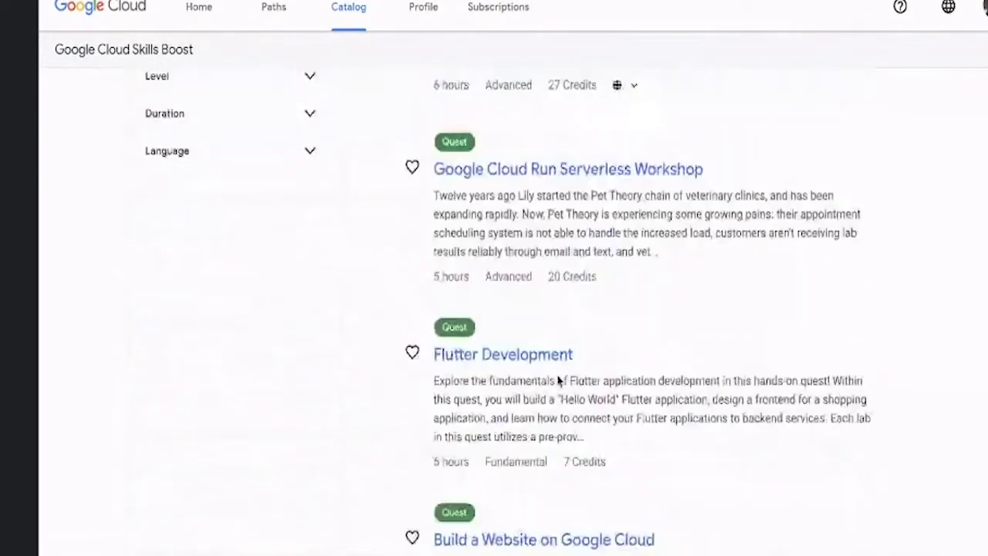
{"action": "scroll", "coordinate": [559, 380], "scroll_direction": "down", "scroll_amount": 3}
{"action": "scroll", "coordinate": [525, 347], "scroll_direction": "down", "scroll_amount": 2}
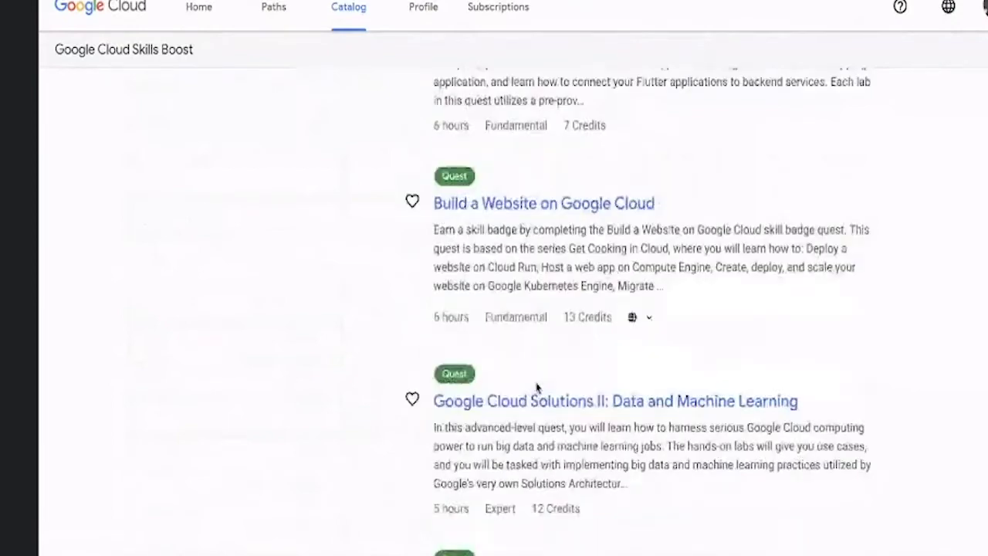
{"action": "scroll", "coordinate": [535, 382], "scroll_direction": "down", "scroll_amount": 2}
{"action": "scroll", "coordinate": [535, 380], "scroll_direction": "up", "scroll_amount": 3}
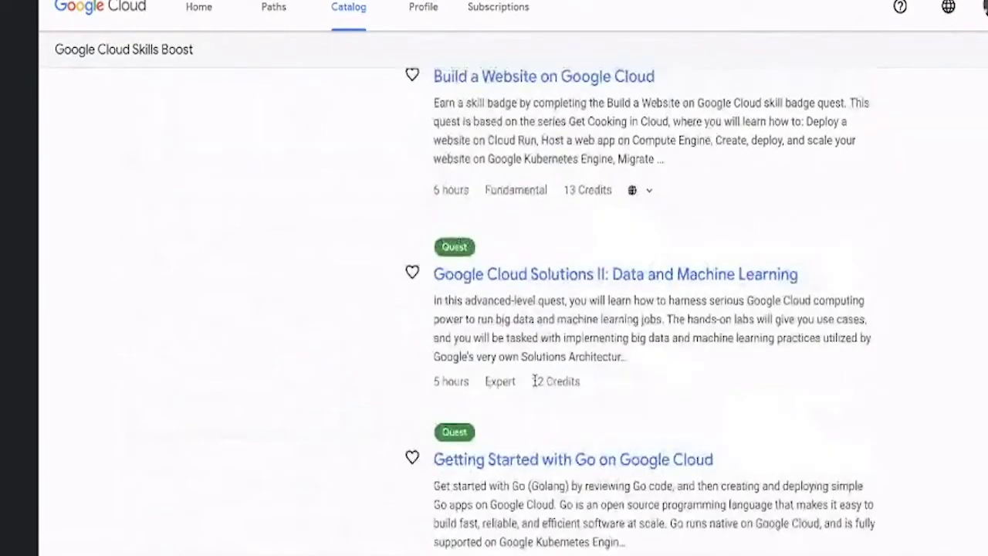
{"action": "scroll", "coordinate": [521, 333], "scroll_direction": "up", "scroll_amount": 5}
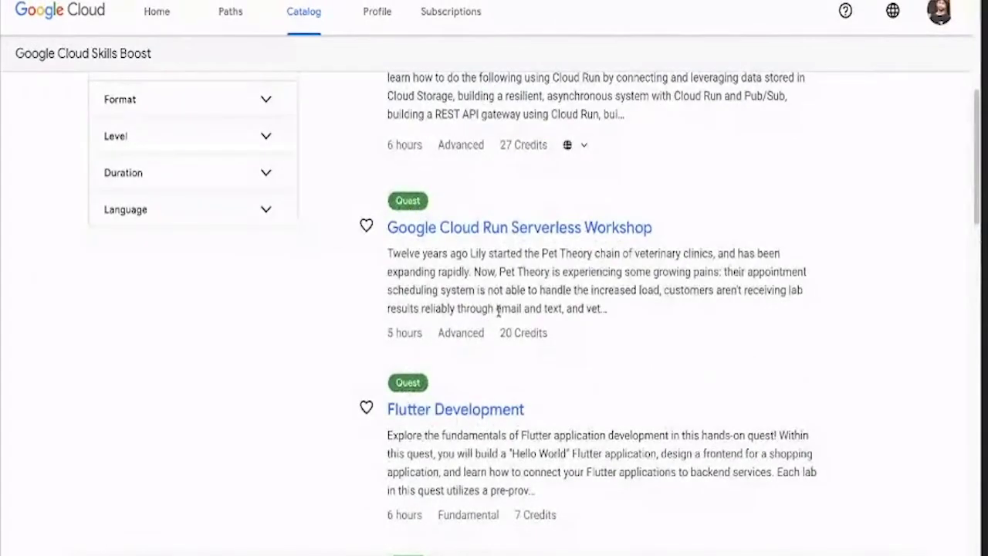
{"action": "scroll", "coordinate": [501, 311], "scroll_direction": "up", "scroll_amount": 2}
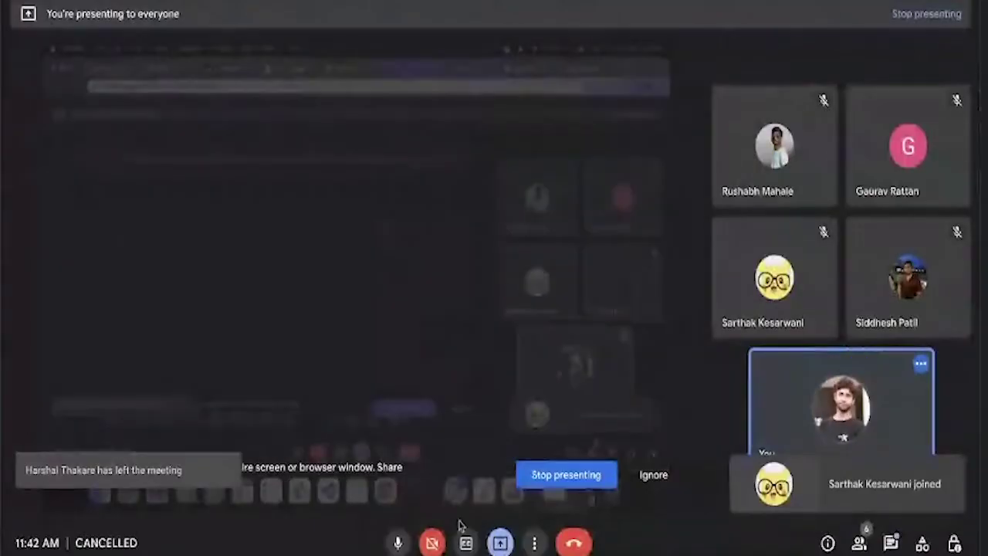
Step: Stop presenting the screen in Google Meet and switch to the Google Cloud console dashboard for My First Project
{"action": "left_click", "coordinate": [561, 471]}
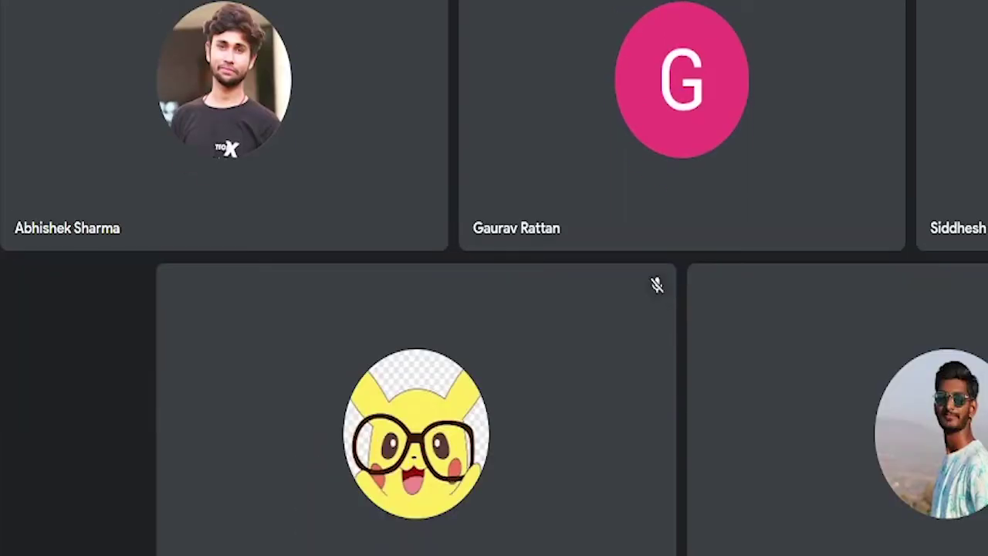
{"action": "key", "text": "alt+Tab"}
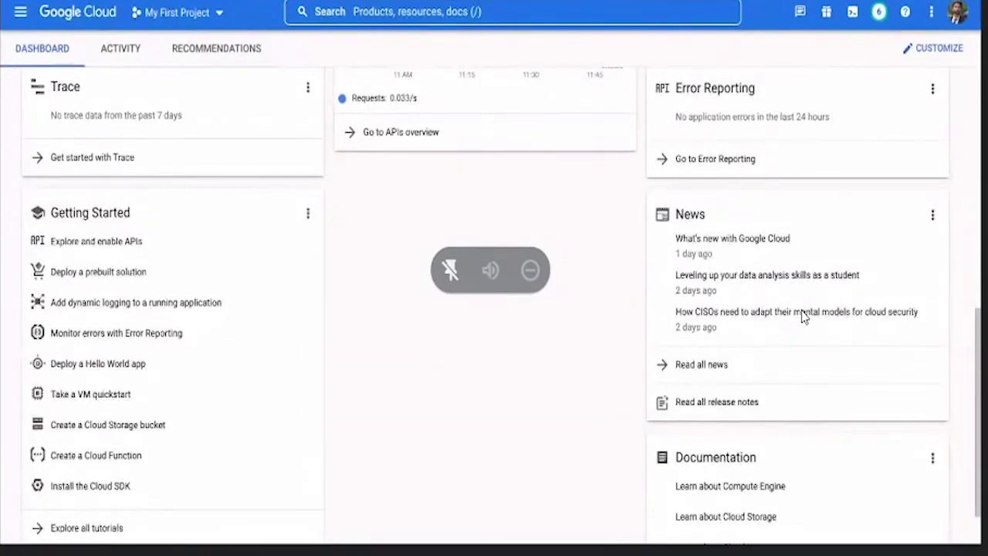
Step: Open the Cloud Run services page of My First Project from the Serverless products
{"action": "left_click", "coordinate": [21, 12]}
{"action": "scroll", "coordinate": [70, 277], "scroll_direction": "down", "scroll_amount": 10}
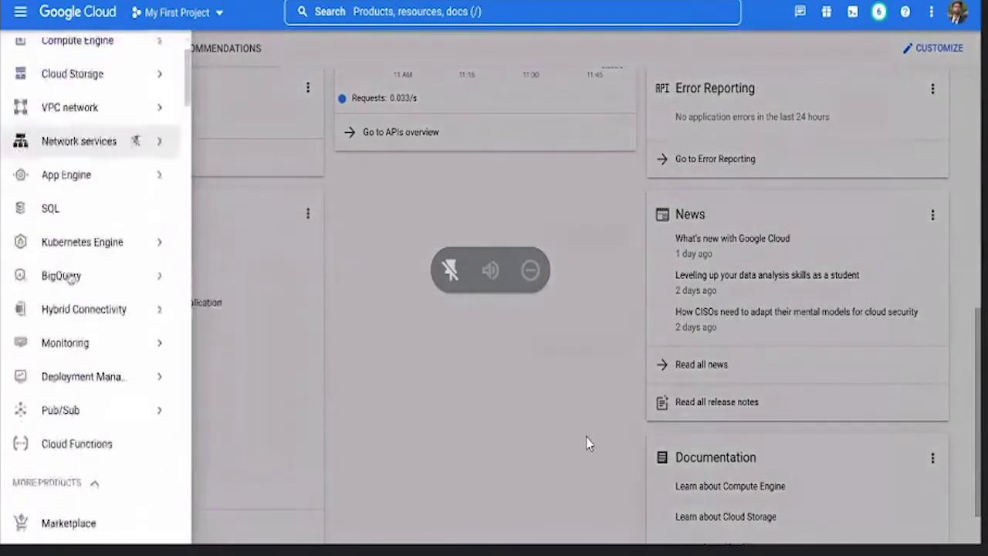
{"action": "scroll", "coordinate": [71, 276], "scroll_direction": "down", "scroll_amount": 7}
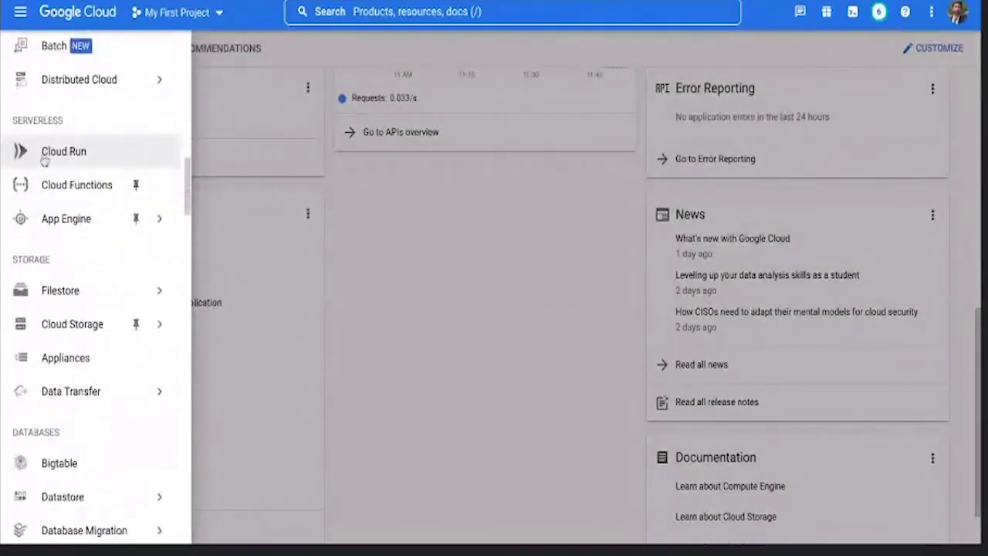
{"action": "left_click", "coordinate": [75, 150]}
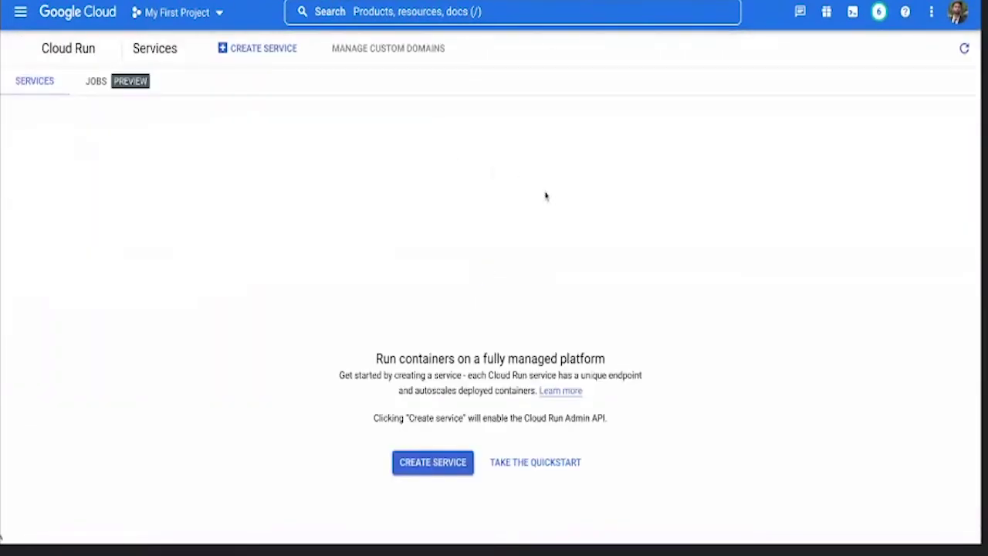
Step: Start creating a Cloud Run service and choose the demo container hello as its container image
{"action": "left_click", "coordinate": [434, 462]}
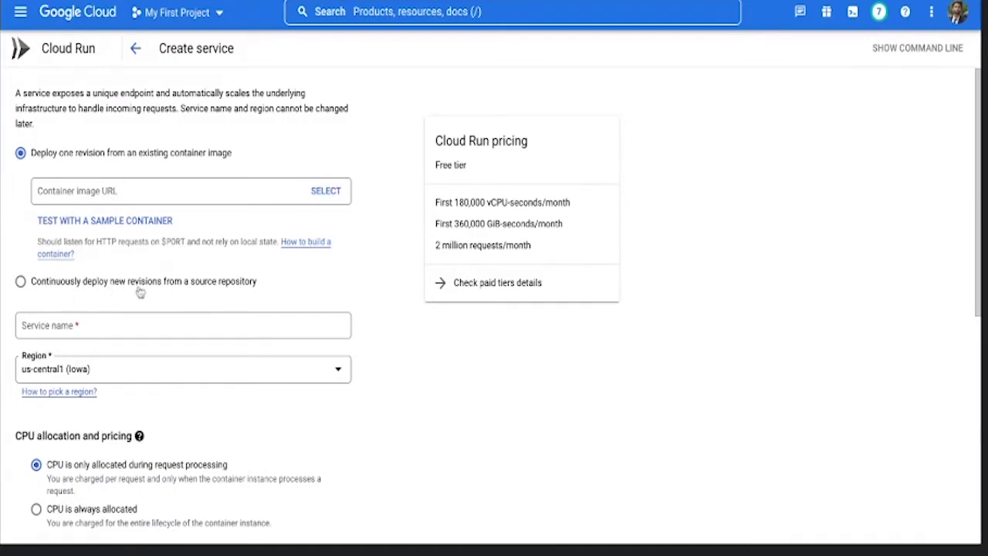
{"action": "left_click", "coordinate": [330, 193]}
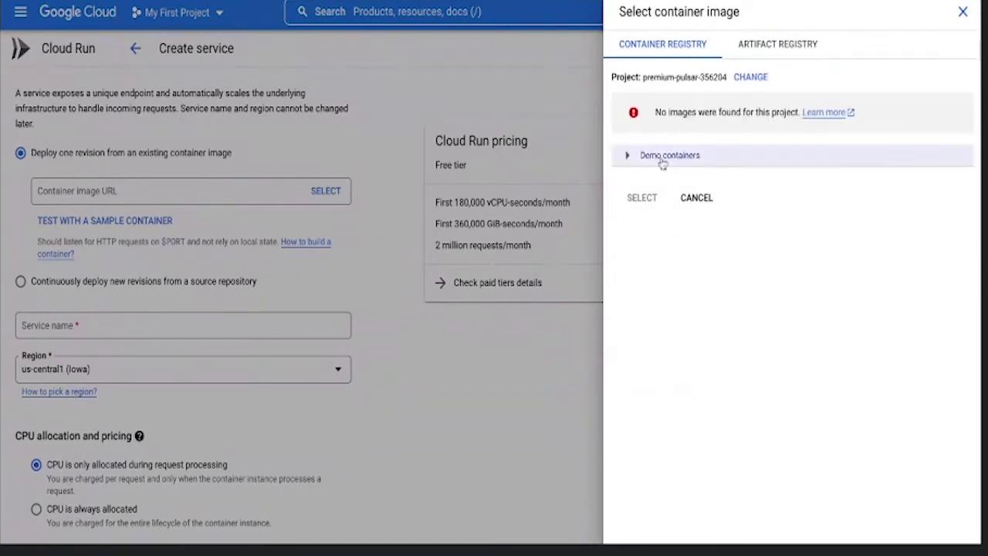
{"action": "left_click", "coordinate": [628, 155]}
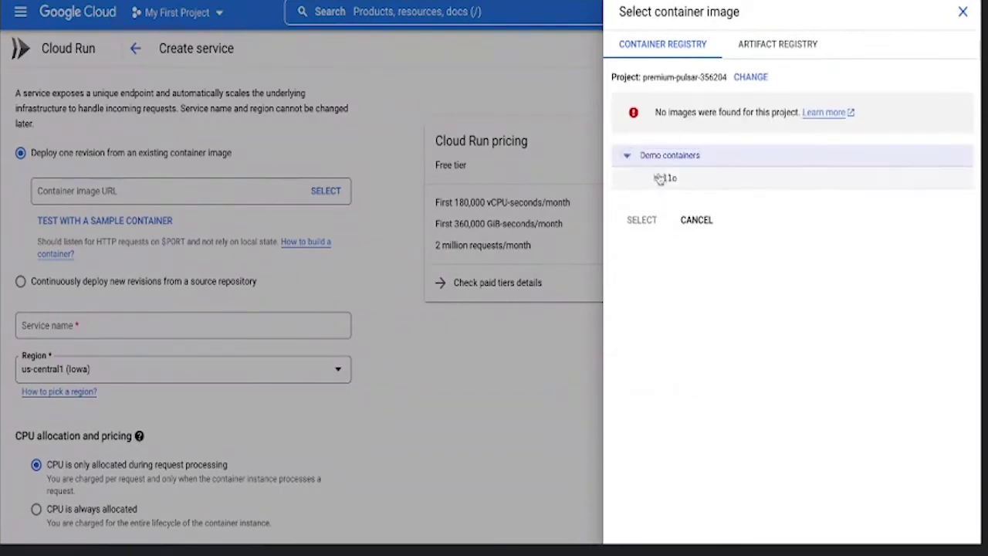
{"action": "left_click", "coordinate": [661, 177]}
{"action": "left_click", "coordinate": [635, 222]}
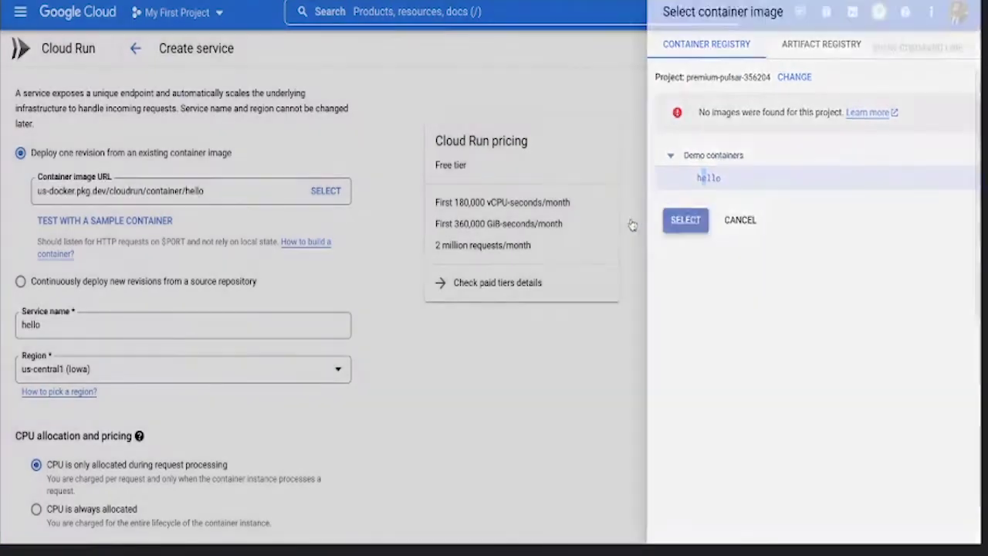
{"action": "triple_click", "coordinate": [206, 191]}
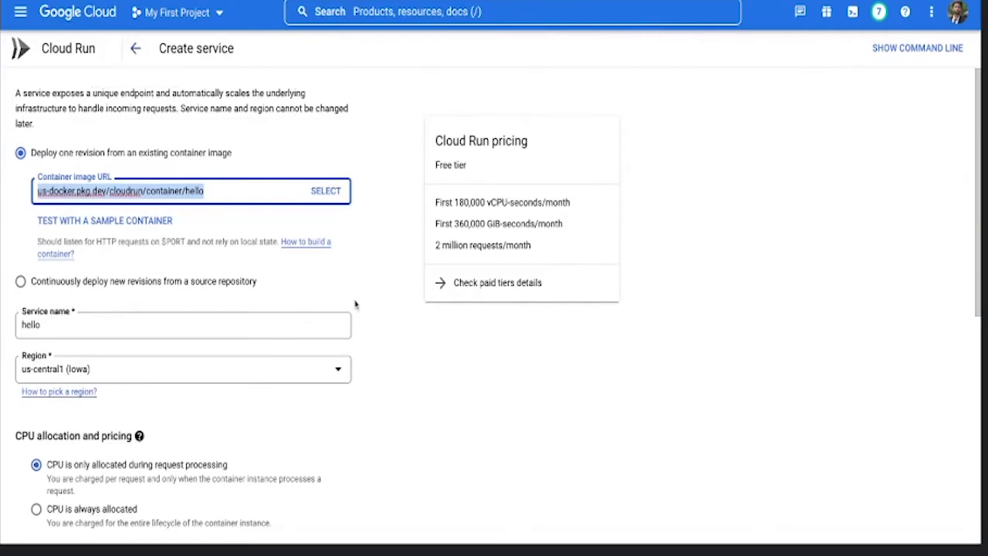
Step: Set the service's maximum number of instances to 4 under Autoscaling
{"action": "scroll", "coordinate": [355, 304], "scroll_direction": "down", "scroll_amount": 4}
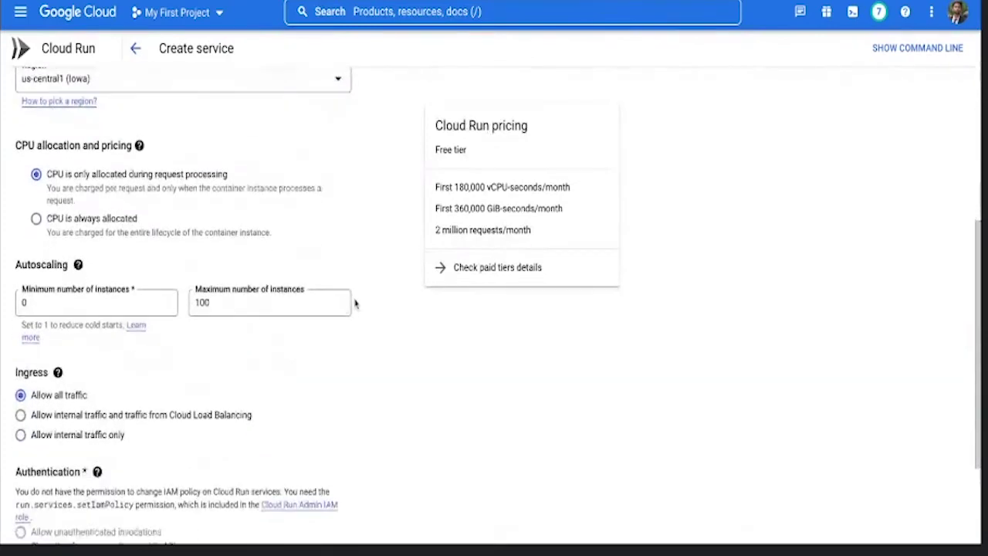
{"action": "left_click", "coordinate": [221, 307]}
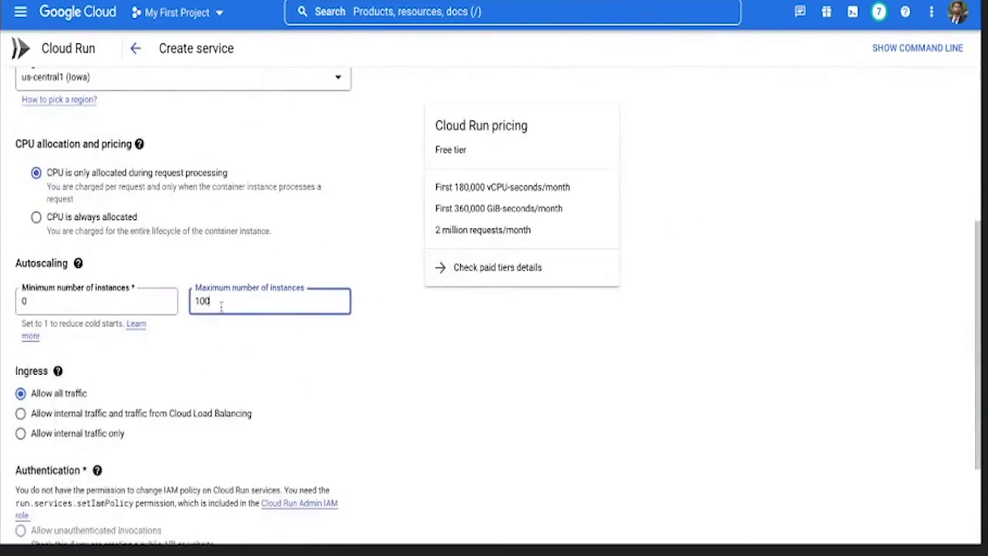
{"action": "key", "text": "BackSpace"}
{"action": "key", "text": "BackSpace"}
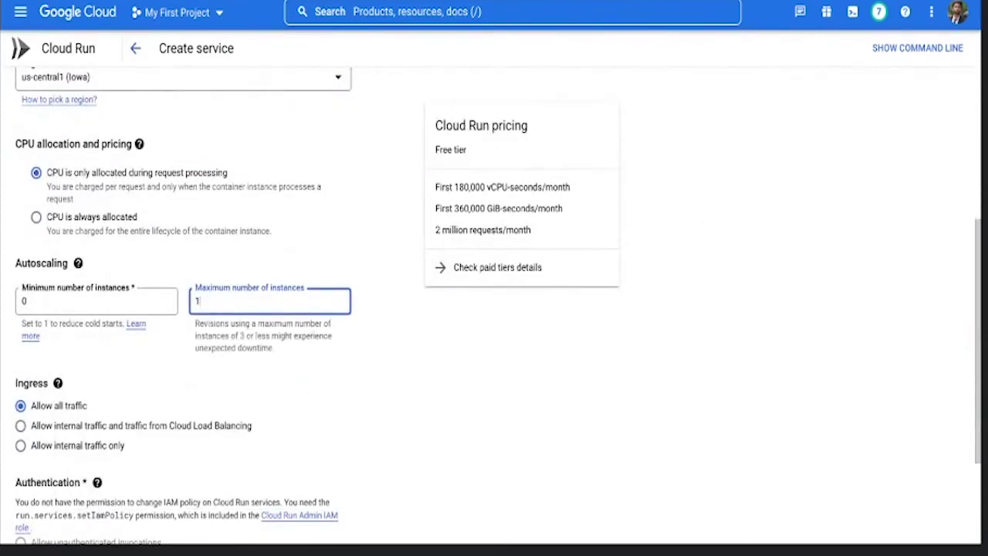
{"action": "type", "text": "0"}
{"action": "key", "text": "BackSpace"}
{"action": "key", "text": "BackSpace"}
{"action": "type", "text": "4"}
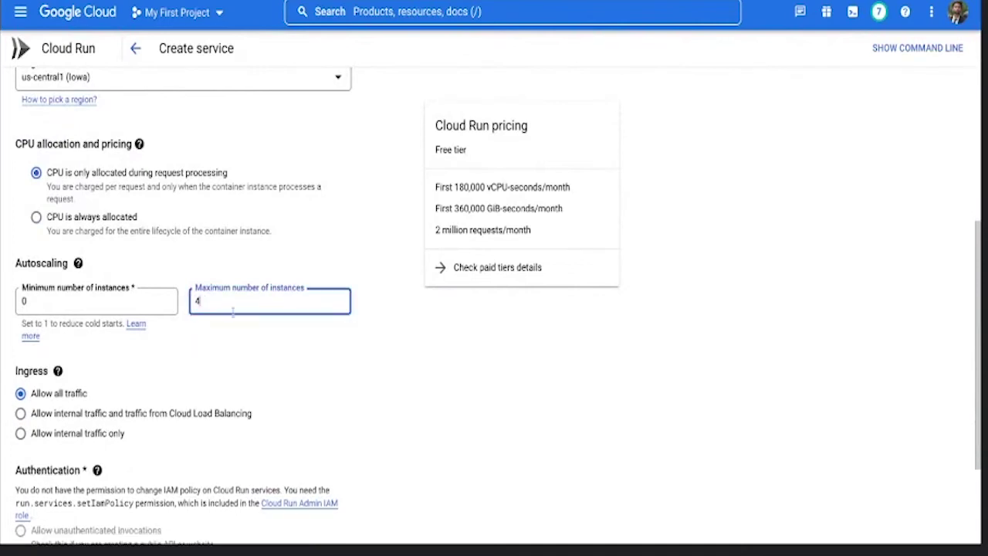
{"action": "scroll", "coordinate": [264, 411], "scroll_direction": "down", "scroll_amount": 1}
{"action": "scroll", "coordinate": [264, 410], "scroll_direction": "down", "scroll_amount": 2}
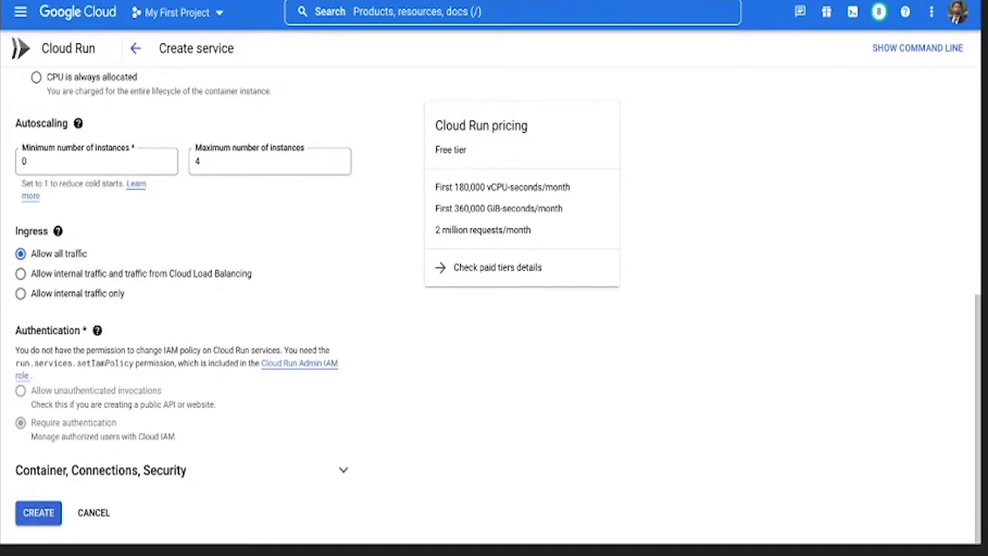
{"action": "left_click", "coordinate": [270, 161]}
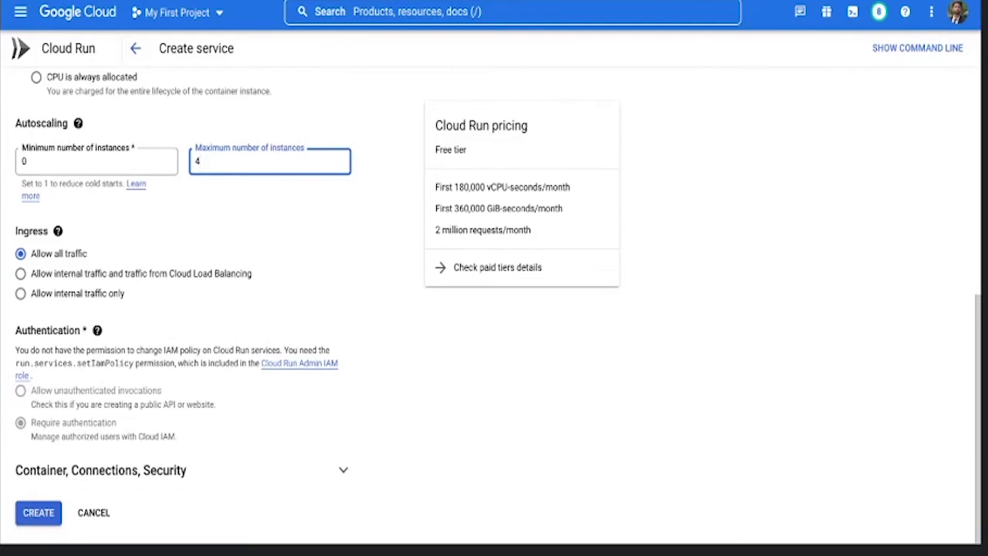
{"action": "key", "text": "Tab"}
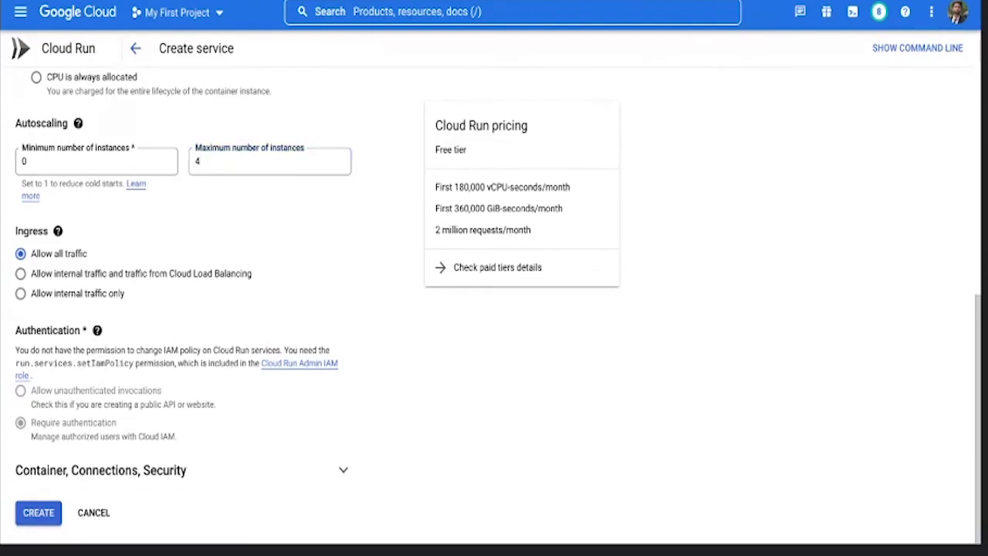
{"action": "key", "text": "shift+Tab"}
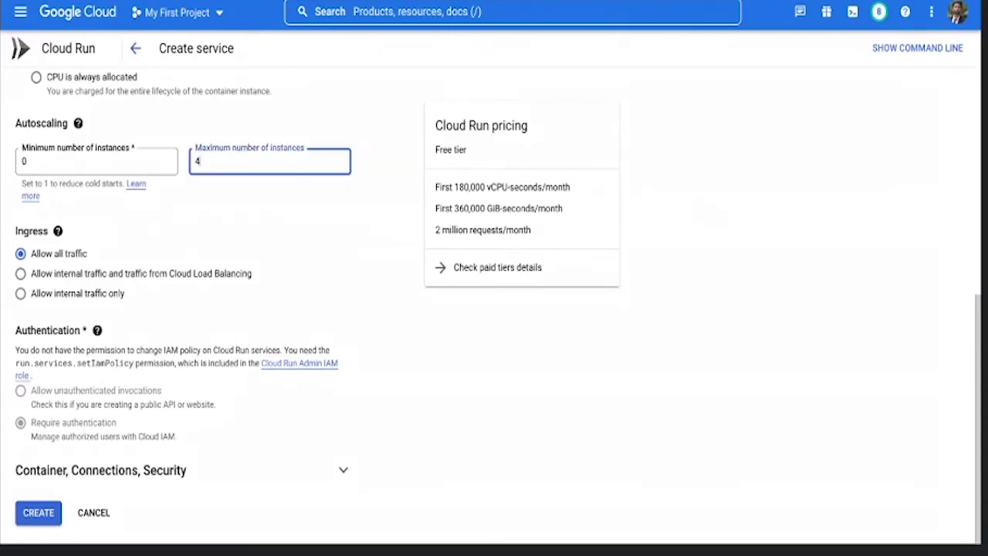
{"action": "key", "text": "Tab"}
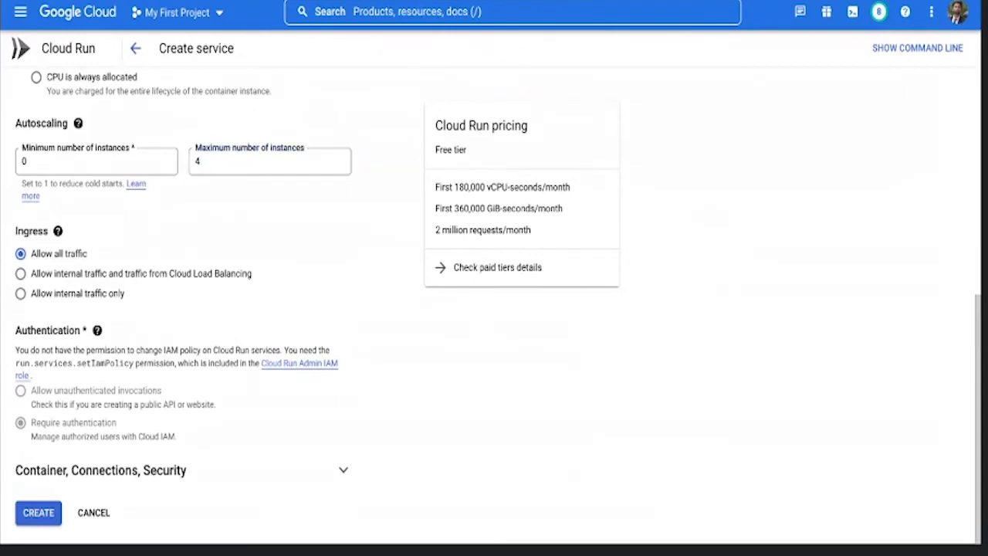
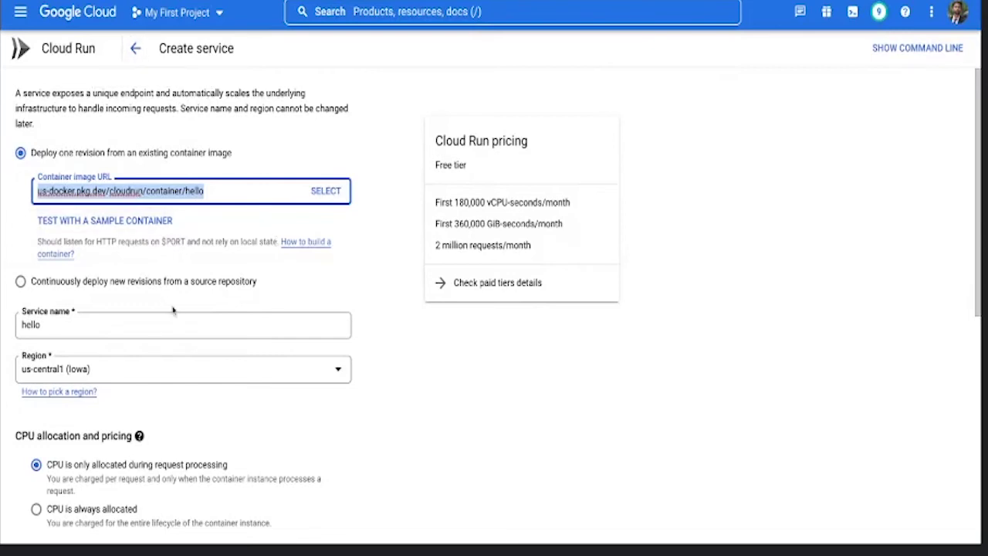
Step: Apply the sample test container as the service's image and check the name, region and CPU allocation settings
{"action": "left_click", "coordinate": [96, 223]}
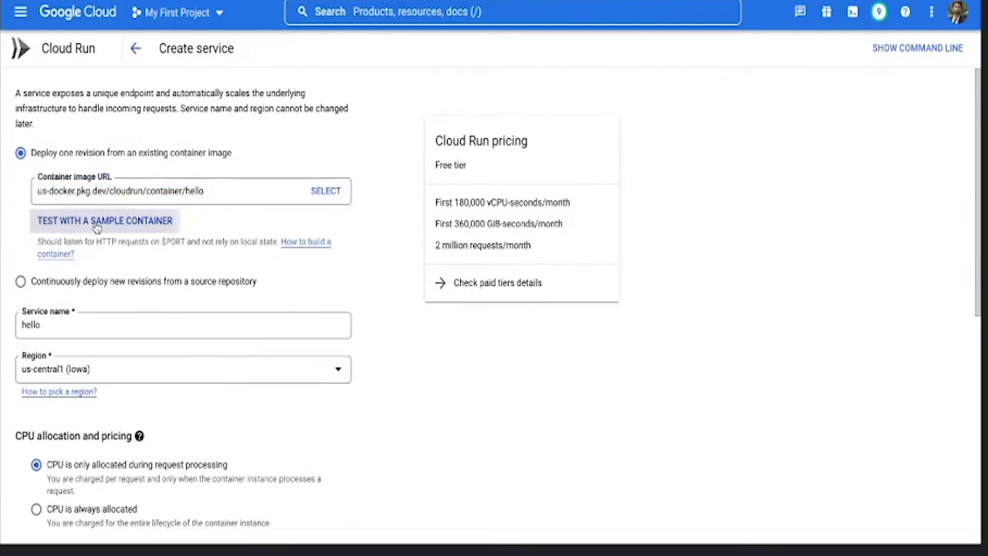
{"action": "scroll", "coordinate": [152, 297], "scroll_direction": "down", "scroll_amount": 2}
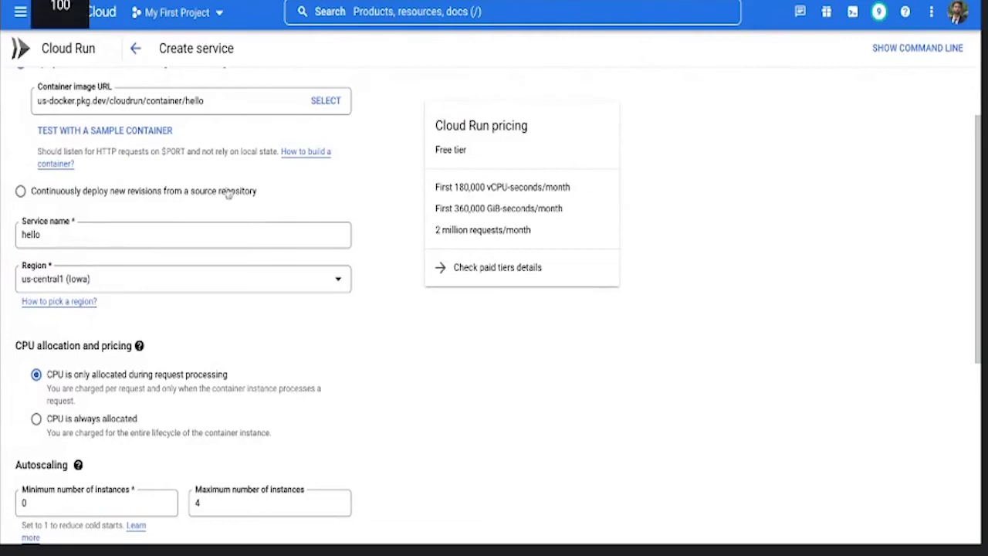
{"action": "left_click", "coordinate": [183, 101]}
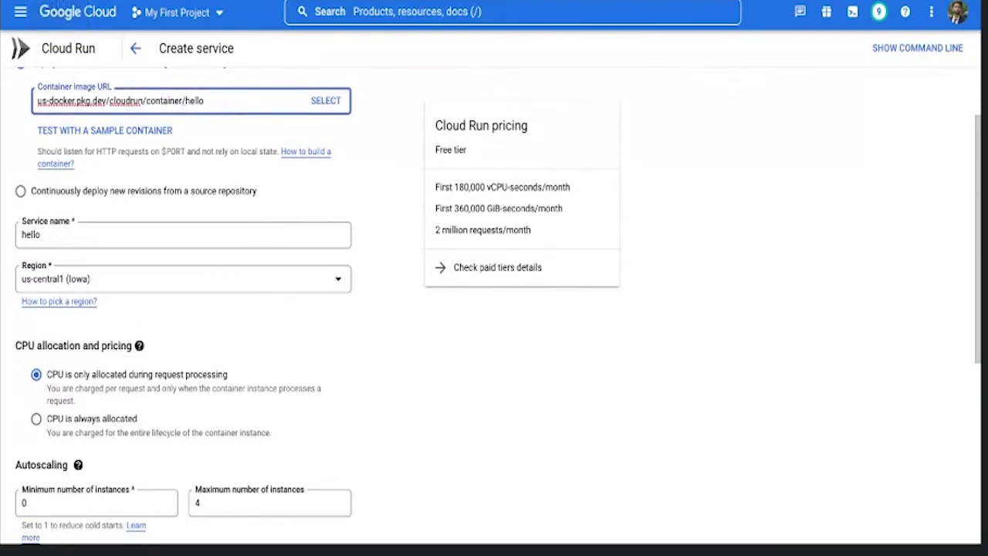
{"action": "left_click", "coordinate": [216, 141]}
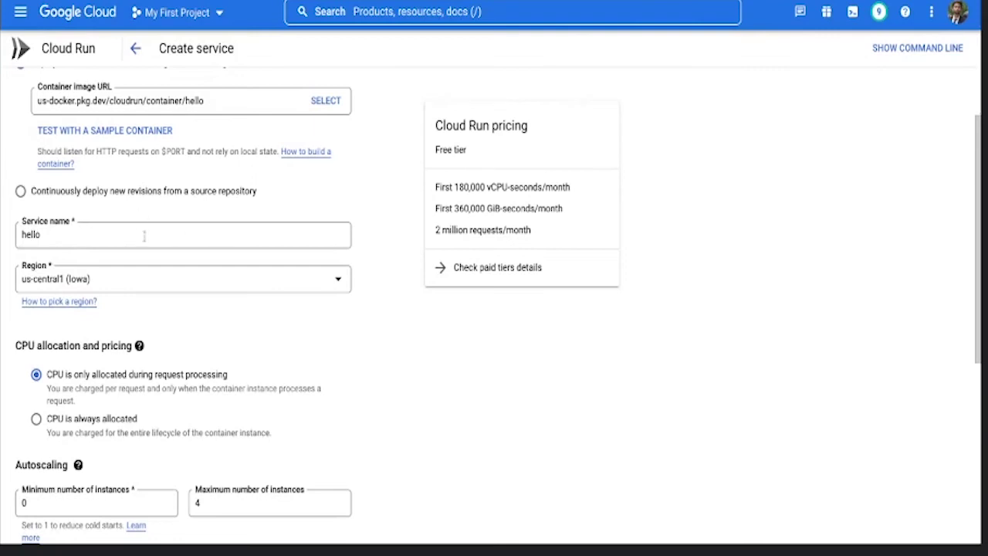
{"action": "scroll", "coordinate": [167, 228], "scroll_direction": "down", "scroll_amount": 1}
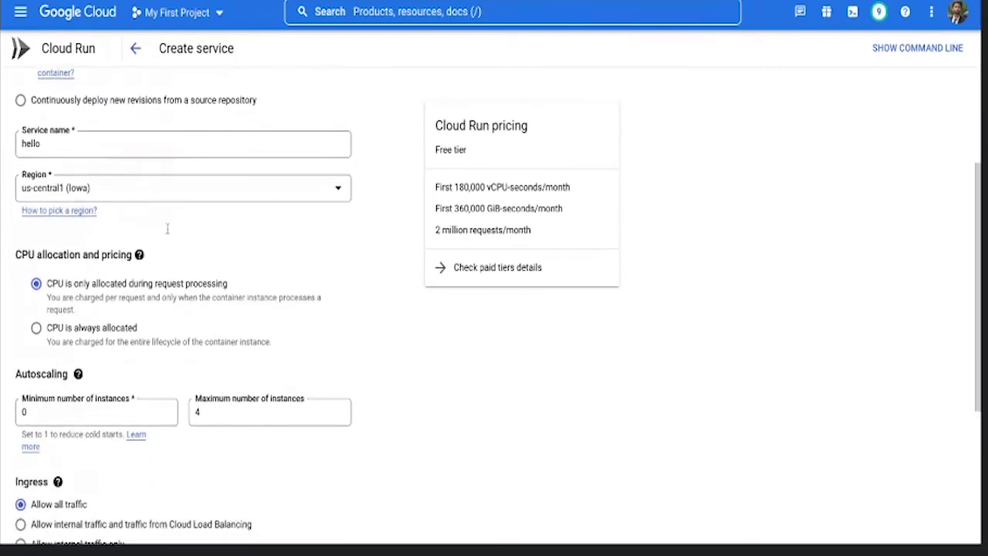
{"action": "scroll", "coordinate": [166, 228], "scroll_direction": "up", "scroll_amount": 2}
{"action": "scroll", "coordinate": [260, 239], "scroll_direction": "down", "scroll_amount": 2}
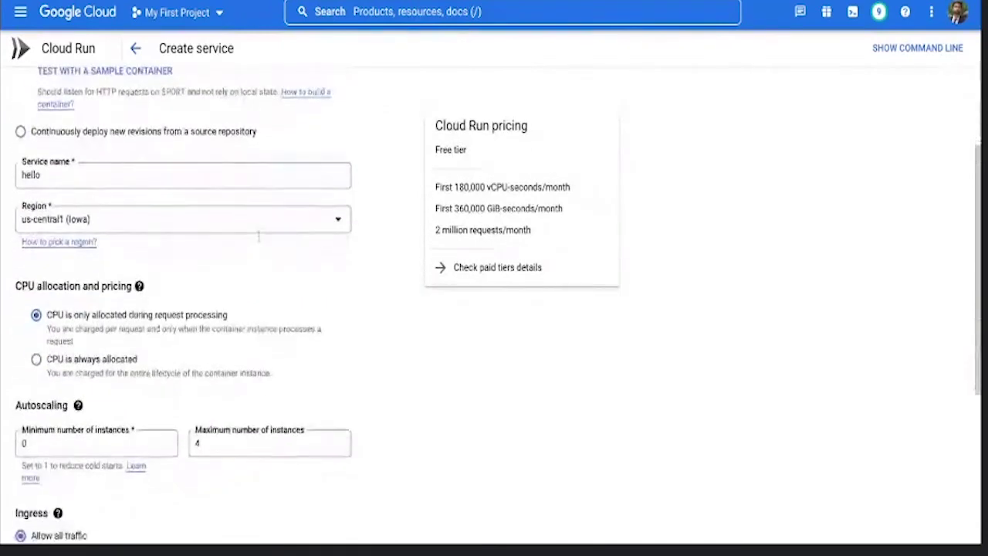
Step: Check the ingress and authentication options, expand the Container, Connections, Security settings, and inspect the container port
{"action": "scroll", "coordinate": [260, 238], "scroll_direction": "down", "scroll_amount": 3}
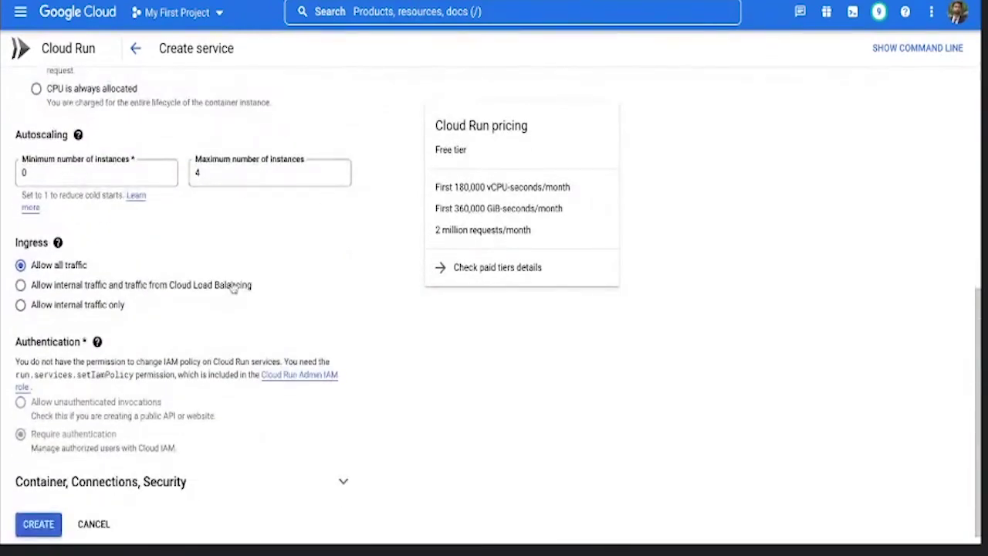
{"action": "scroll", "coordinate": [246, 239], "scroll_direction": "down", "scroll_amount": 1}
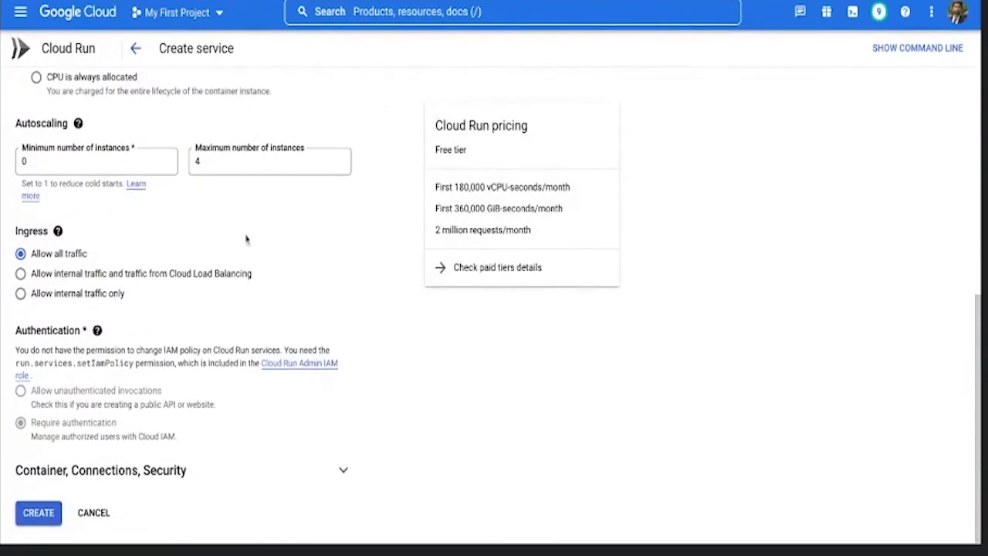
{"action": "mouse_move", "coordinate": [98, 331]}
{"action": "left_click", "coordinate": [173, 470]}
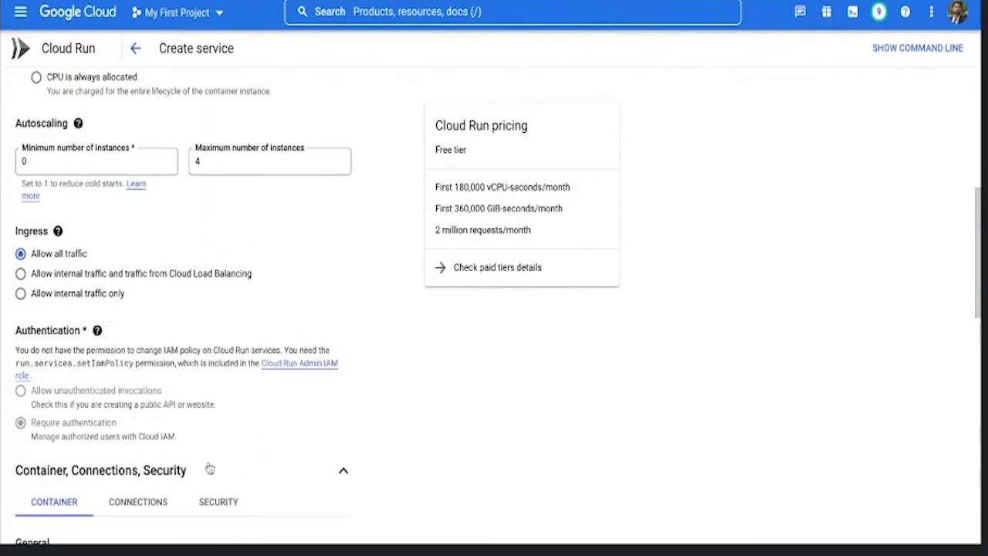
{"action": "scroll", "coordinate": [223, 458], "scroll_direction": "down", "scroll_amount": 4}
{"action": "scroll", "coordinate": [234, 243], "scroll_direction": "down", "scroll_amount": 1}
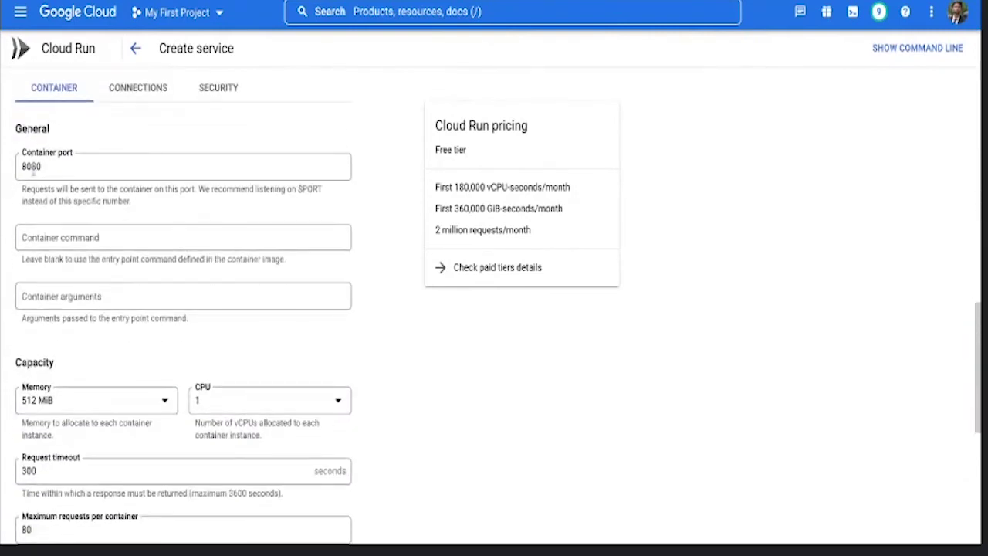
{"action": "left_click", "coordinate": [48, 168]}
{"action": "double_click", "coordinate": [48, 168]}
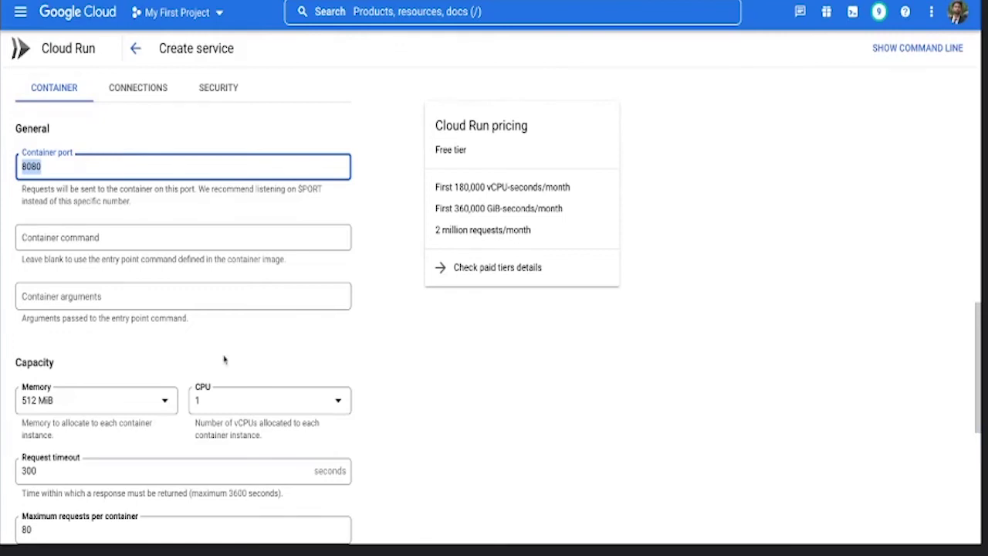
Step: Examine the service settings from the container image through the container port, capacity and execution environment
{"action": "scroll", "coordinate": [223, 357], "scroll_direction": "up", "scroll_amount": 5}
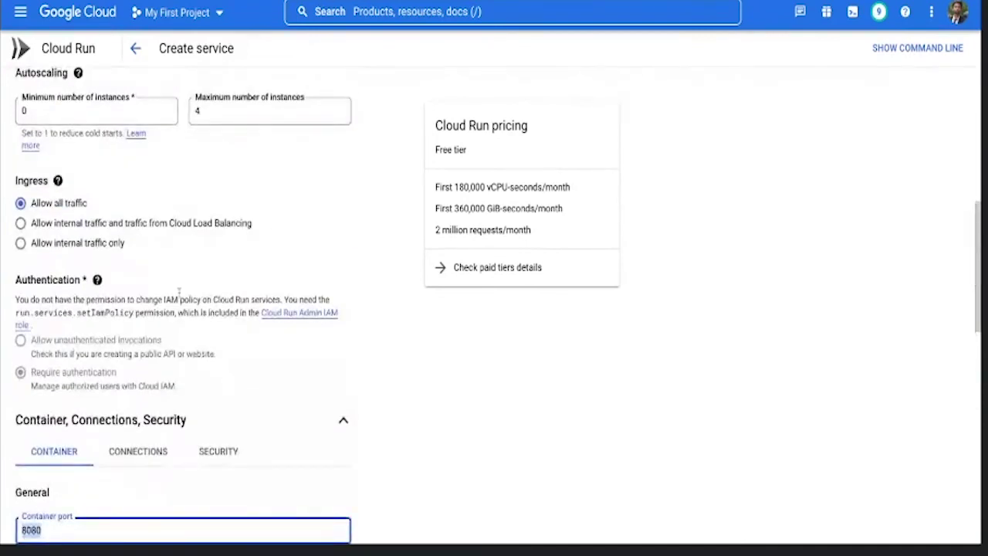
{"action": "scroll", "coordinate": [223, 270], "scroll_direction": "up", "scroll_amount": 2}
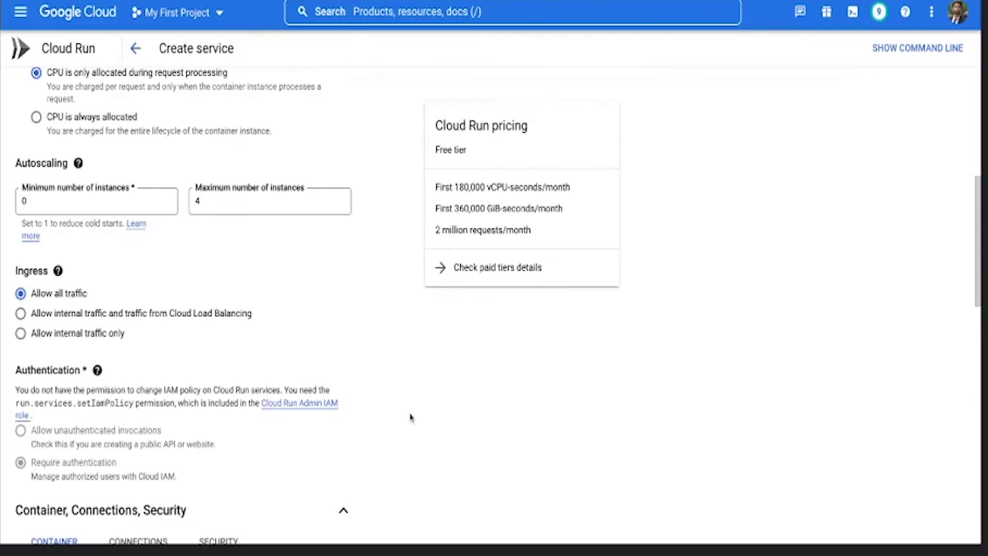
{"action": "key", "text": "Tab"}
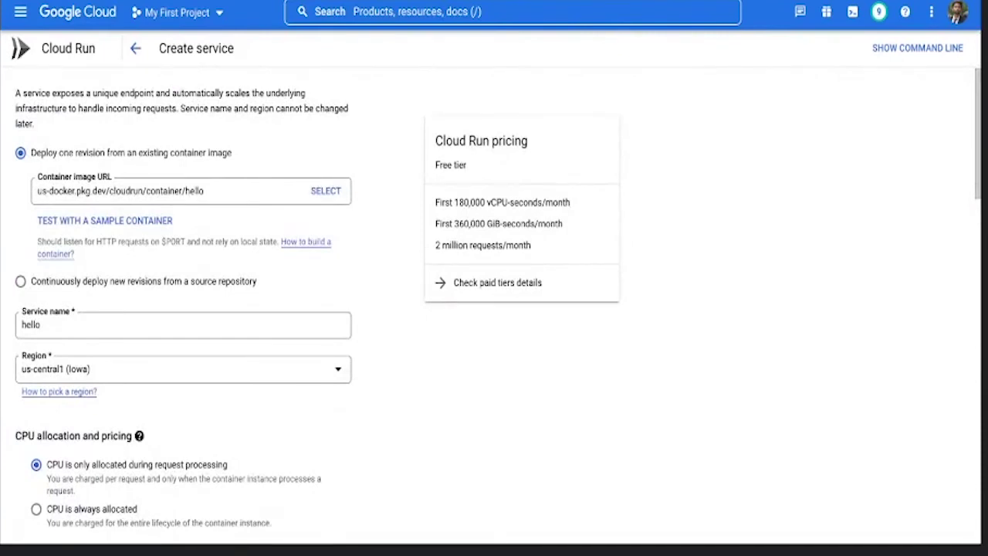
{"action": "scroll", "coordinate": [272, 230], "scroll_direction": "down", "scroll_amount": 2}
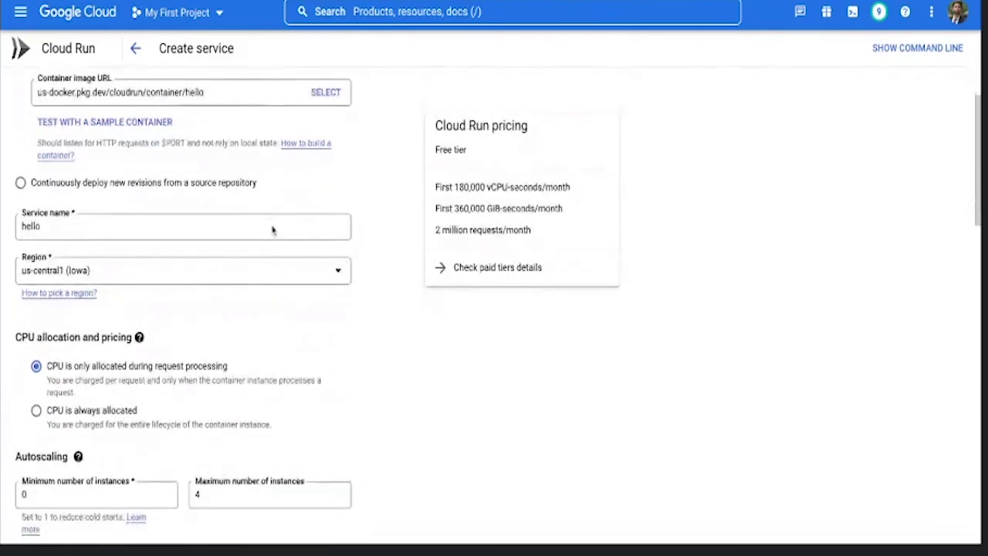
{"action": "scroll", "coordinate": [271, 229], "scroll_direction": "down", "scroll_amount": 1}
{"action": "scroll", "coordinate": [121, 371], "scroll_direction": "down", "scroll_amount": 5}
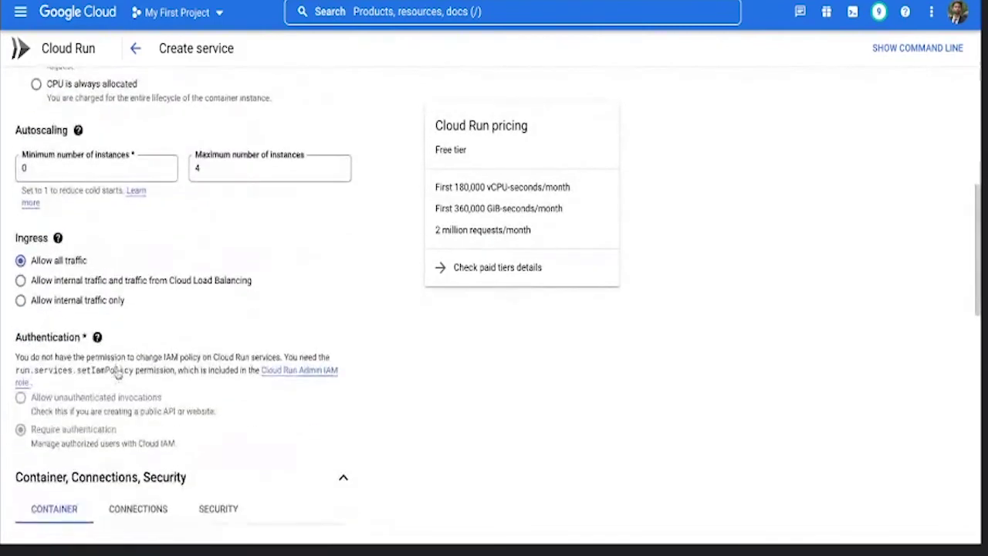
{"action": "scroll", "coordinate": [118, 372], "scroll_direction": "down", "scroll_amount": 5}
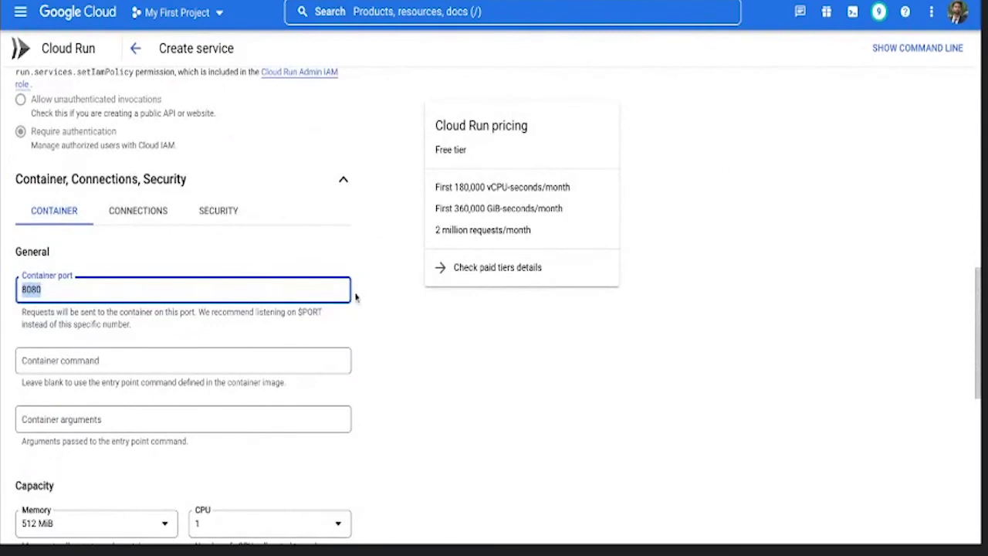
{"action": "scroll", "coordinate": [172, 324], "scroll_direction": "down", "scroll_amount": 1}
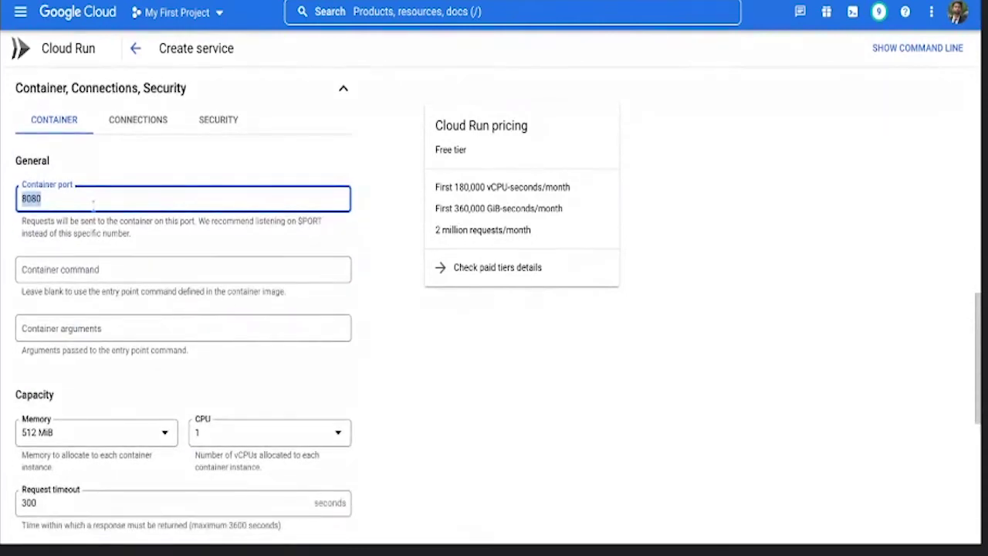
{"action": "left_click", "coordinate": [46, 198]}
{"action": "left_click_drag", "start_coordinate": [46, 198], "coordinate": [21, 198]}
{"action": "scroll", "coordinate": [80, 331], "scroll_direction": "down", "scroll_amount": 2}
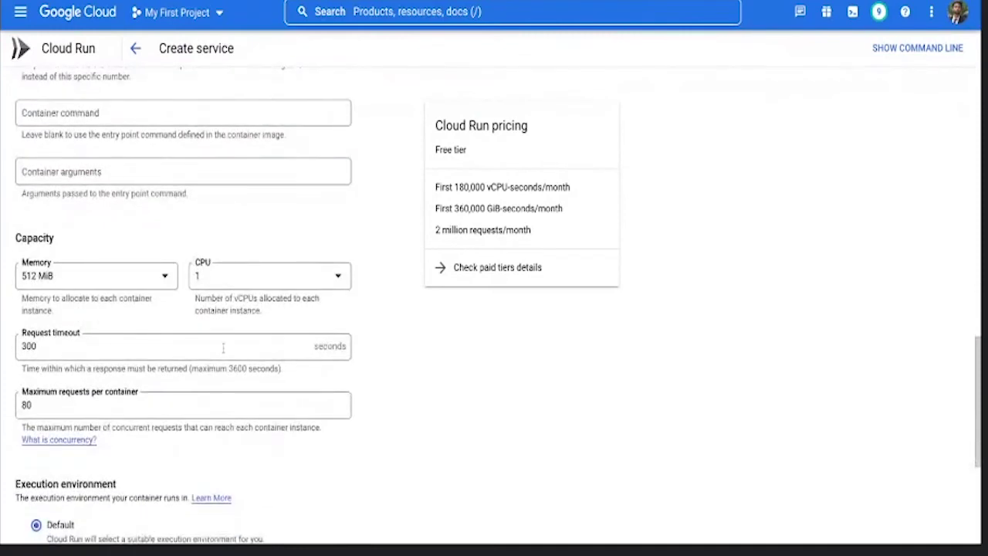
{"action": "scroll", "coordinate": [223, 347], "scroll_direction": "down", "scroll_amount": 2}
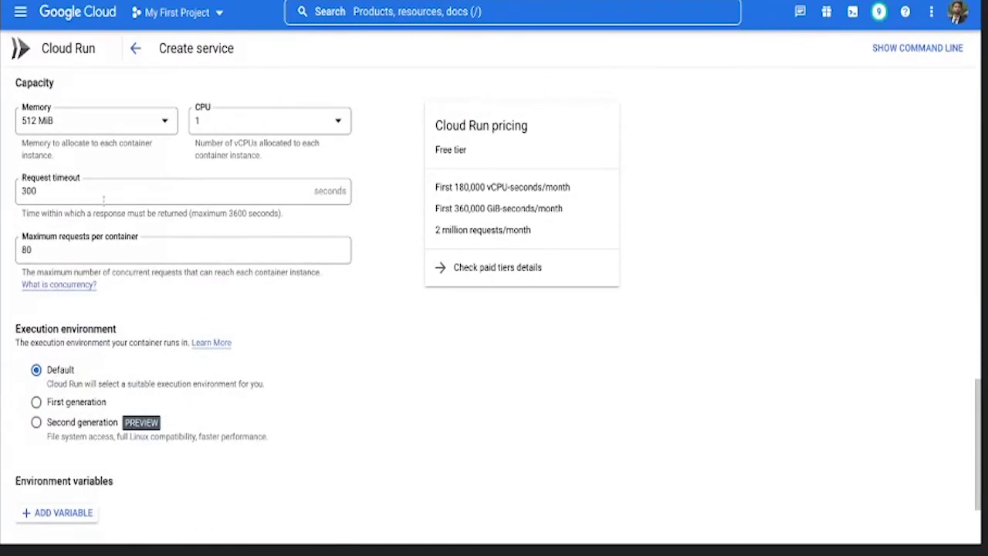
{"action": "scroll", "coordinate": [216, 323], "scroll_direction": "down", "scroll_amount": 1}
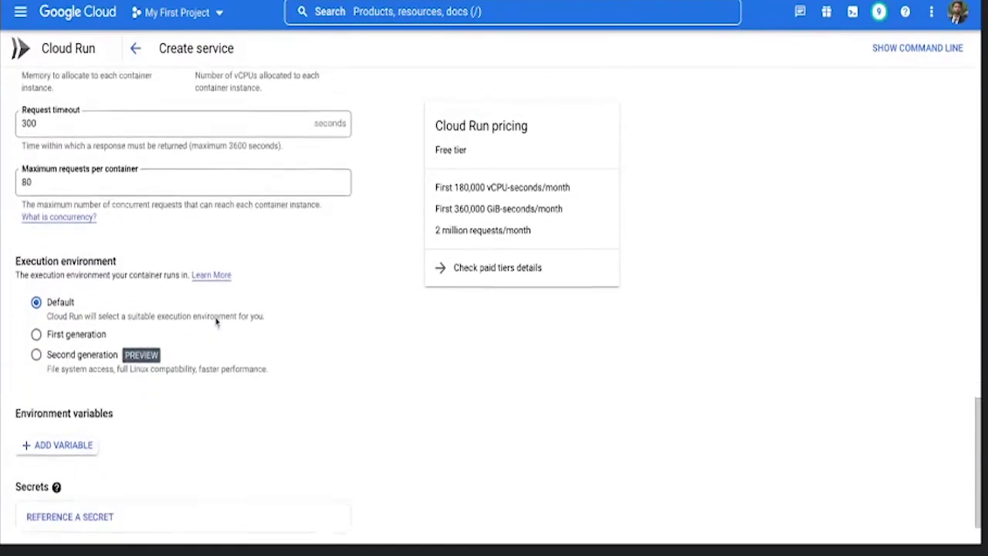
Step: Review the whole Create service form once more, from the image URL, region and autoscaling to environment variables and secrets
{"action": "scroll", "coordinate": [216, 323], "scroll_direction": "up", "scroll_amount": 9}
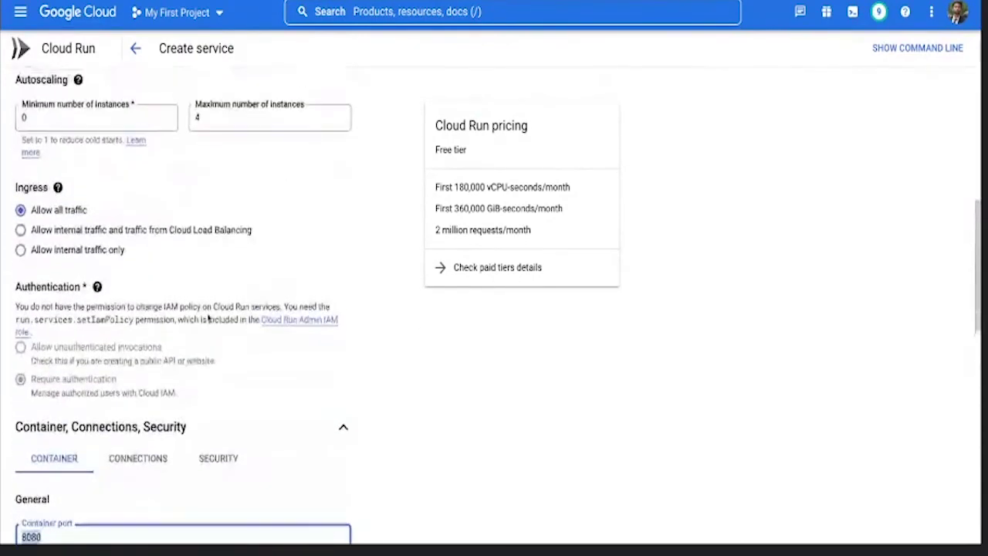
{"action": "scroll", "coordinate": [208, 317], "scroll_direction": "down", "scroll_amount": 1}
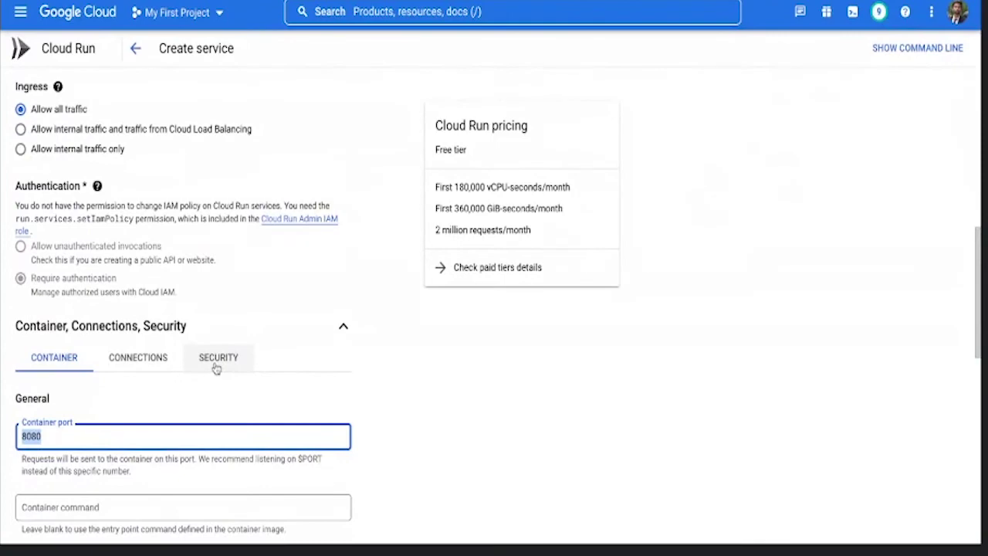
{"action": "scroll", "coordinate": [216, 368], "scroll_direction": "down", "scroll_amount": 8}
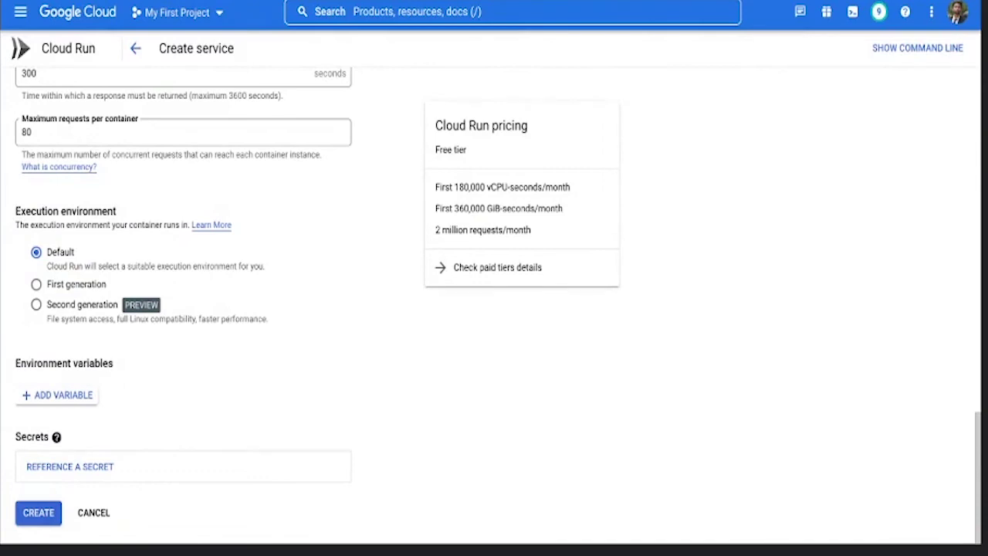
{"action": "scroll", "coordinate": [190, 452], "scroll_direction": "up", "scroll_amount": 5}
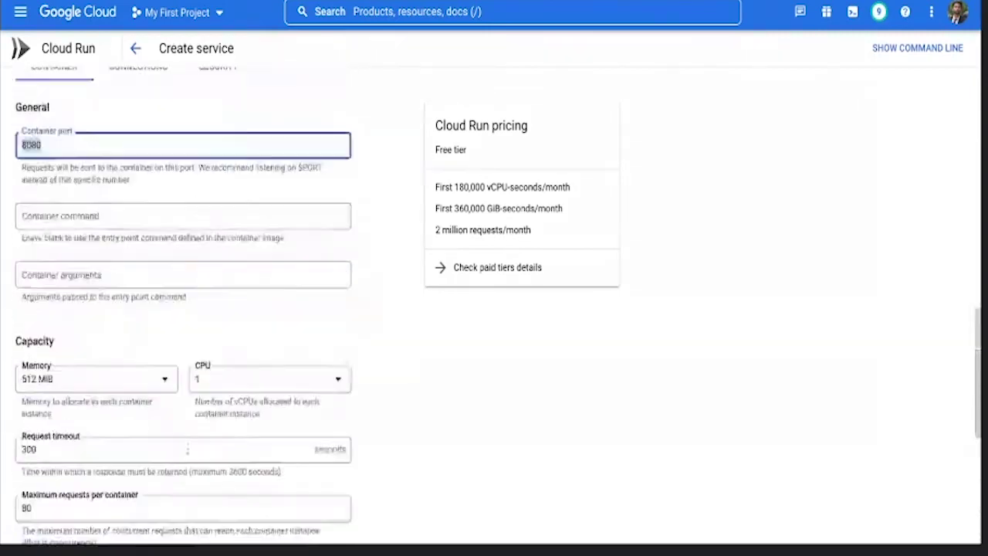
{"action": "scroll", "coordinate": [205, 437], "scroll_direction": "up", "scroll_amount": 10}
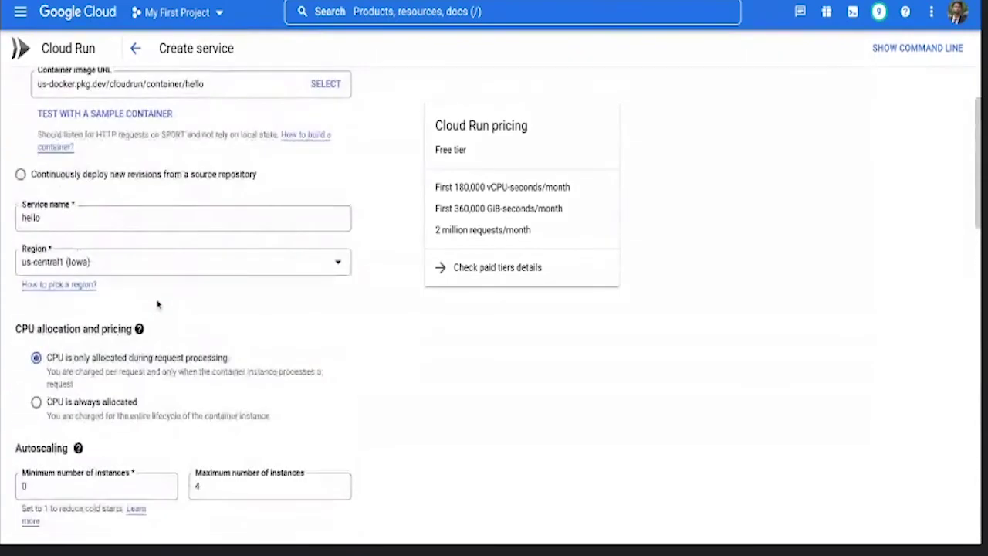
{"action": "scroll", "coordinate": [158, 304], "scroll_direction": "down", "scroll_amount": 15}
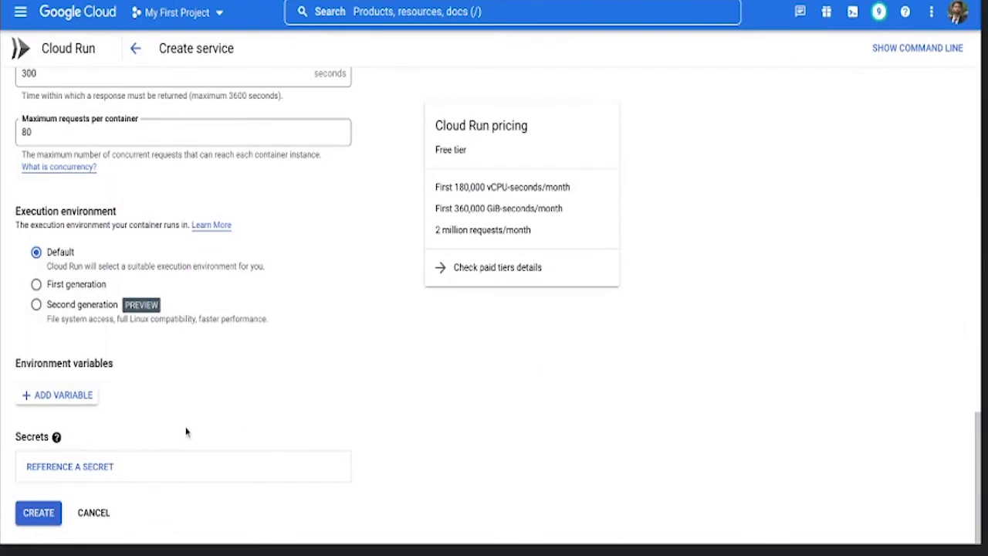
{"action": "scroll", "coordinate": [186, 432], "scroll_direction": "up", "scroll_amount": 2}
{"action": "scroll", "coordinate": [186, 432], "scroll_direction": "up", "scroll_amount": 15}
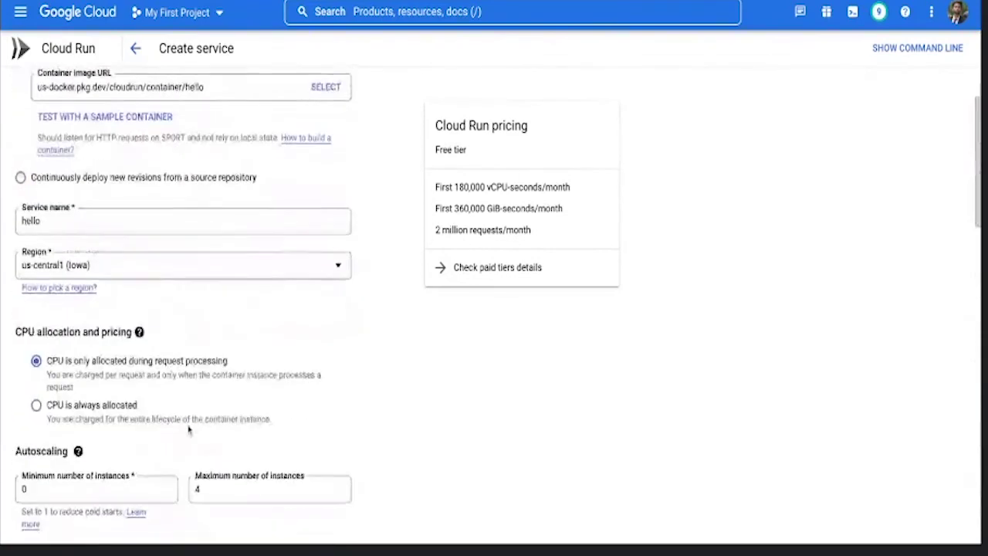
{"action": "scroll", "coordinate": [189, 430], "scroll_direction": "up", "scroll_amount": 2}
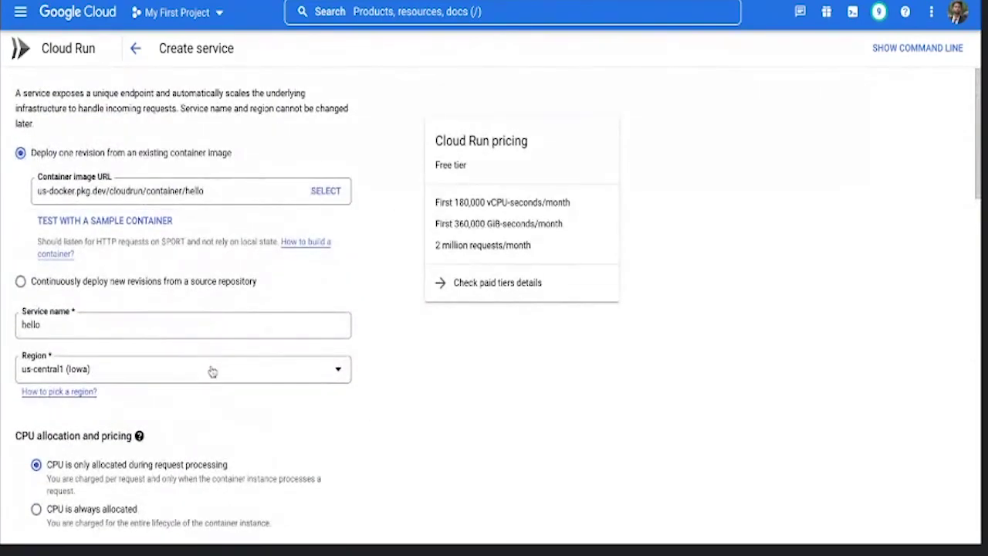
{"action": "scroll", "coordinate": [212, 372], "scroll_direction": "down", "scroll_amount": 2}
{"action": "scroll", "coordinate": [172, 361], "scroll_direction": "down", "scroll_amount": 1}
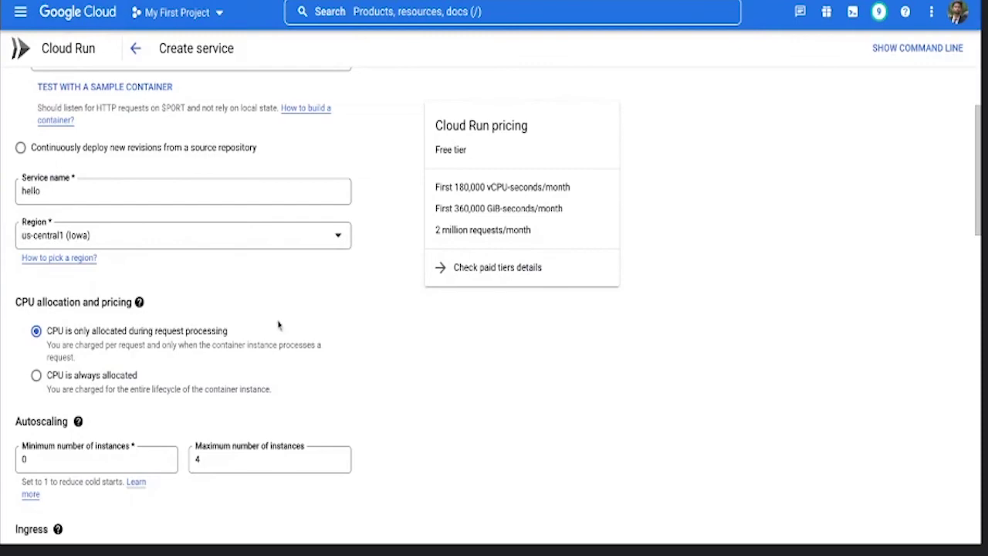
{"action": "scroll", "coordinate": [282, 322], "scroll_direction": "down", "scroll_amount": 5}
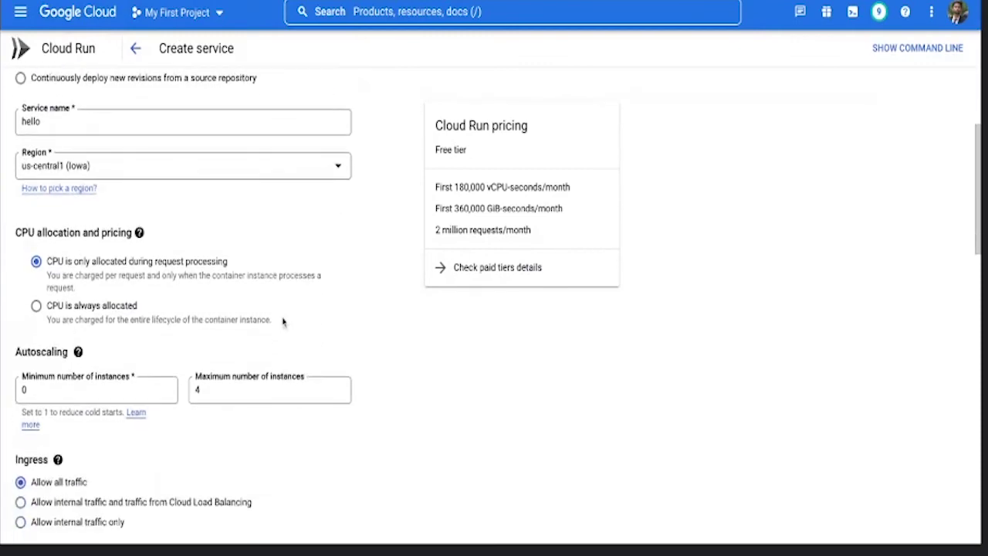
{"action": "key", "text": "Tab"}
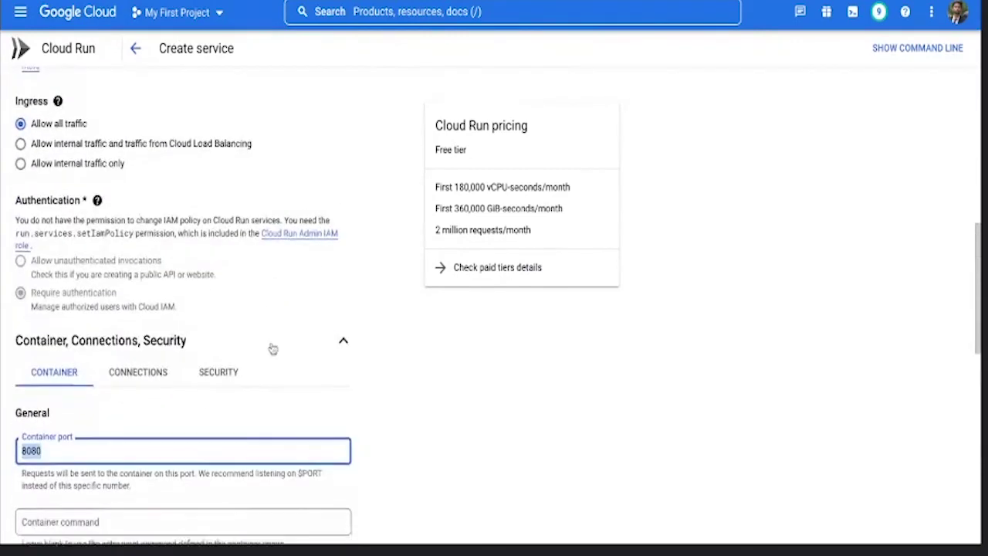
{"action": "scroll", "coordinate": [270, 351], "scroll_direction": "down", "scroll_amount": 8}
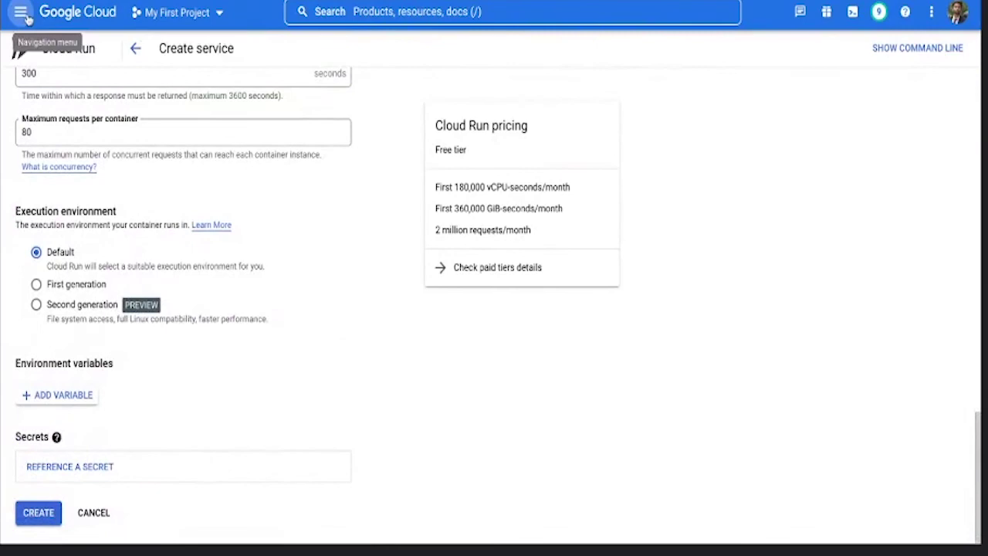
{"action": "left_click", "coordinate": [26, 17]}
{"action": "scroll", "coordinate": [77, 288], "scroll_direction": "down", "scroll_amount": 5}
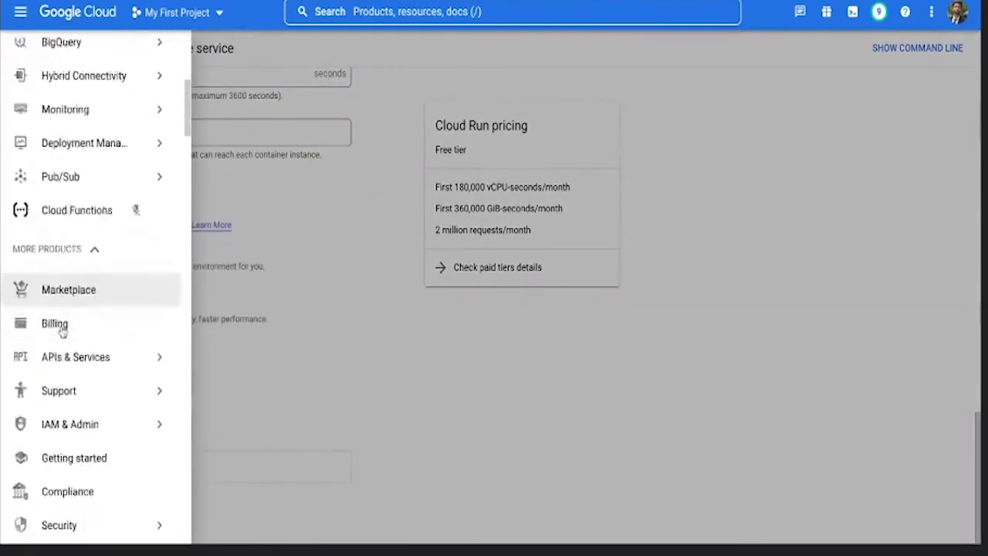
{"action": "scroll", "coordinate": [62, 328], "scroll_direction": "down", "scroll_amount": 4}
{"action": "mouse_move", "coordinate": [62, 356]}
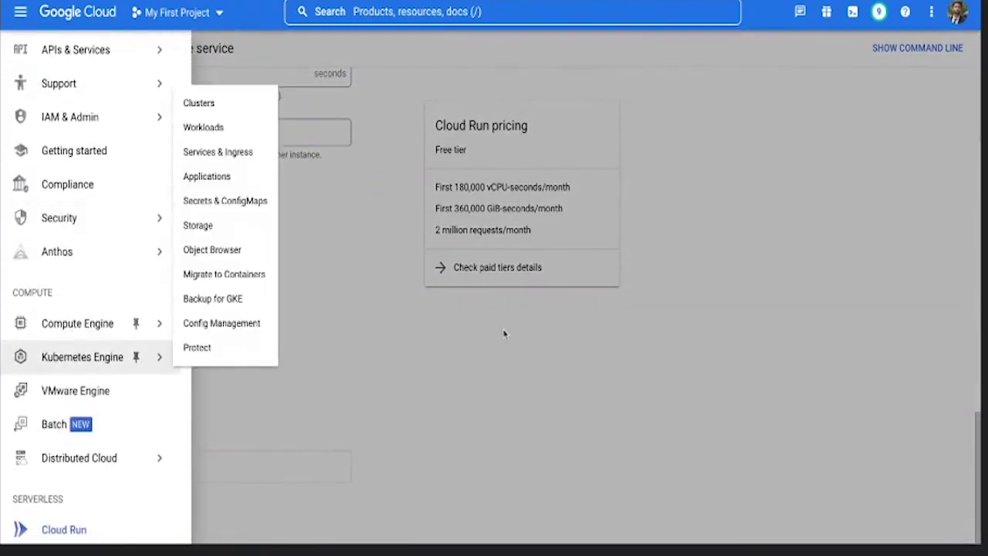
{"action": "left_click", "coordinate": [504, 334]}
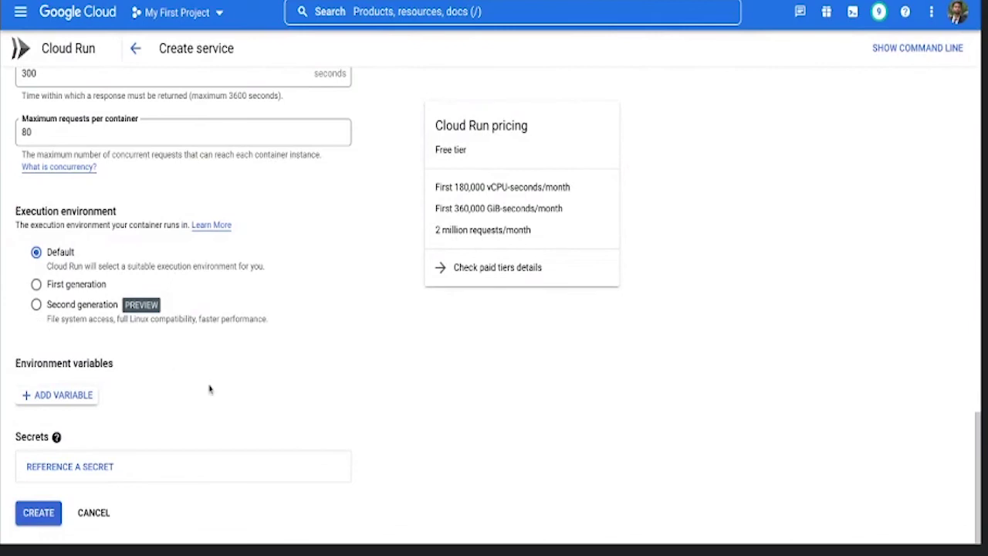
Step: Switch to the Medium article and examine the main.py Flask code, including its returned greeting text and the flask import
{"action": "scroll", "coordinate": [208, 393], "scroll_direction": "up", "scroll_amount": 7}
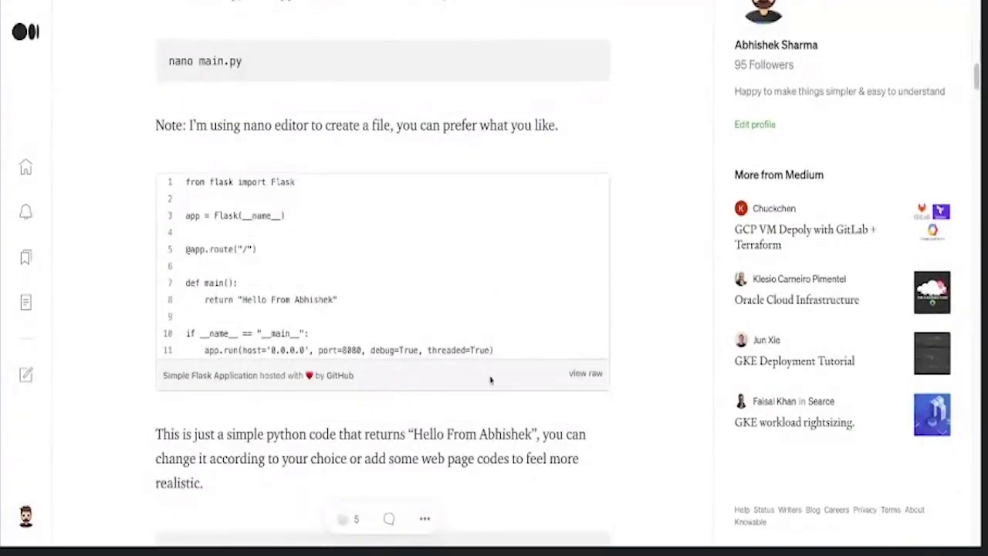
{"action": "left_click_drag", "start_coordinate": [498, 351], "coordinate": [176, 158]}
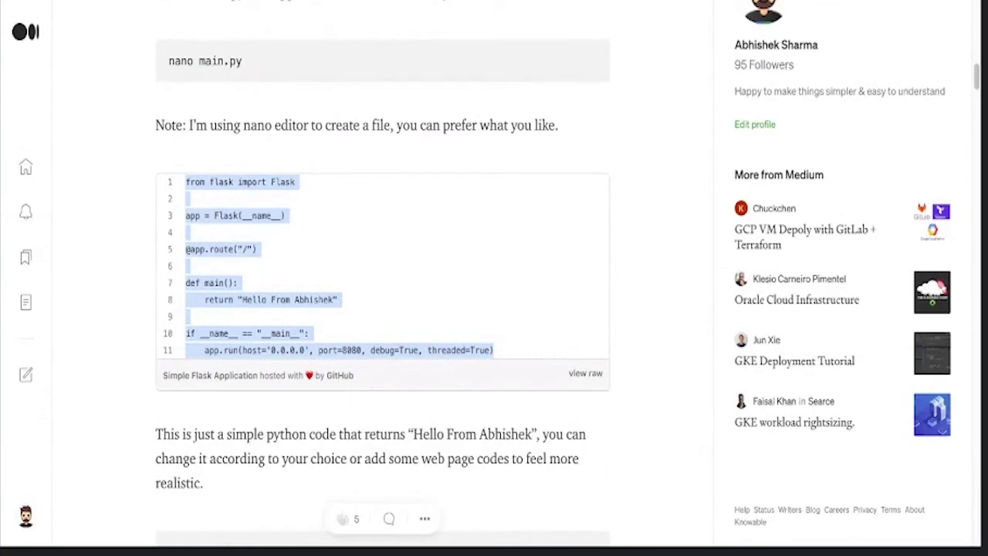
{"action": "left_click", "coordinate": [440, 315]}
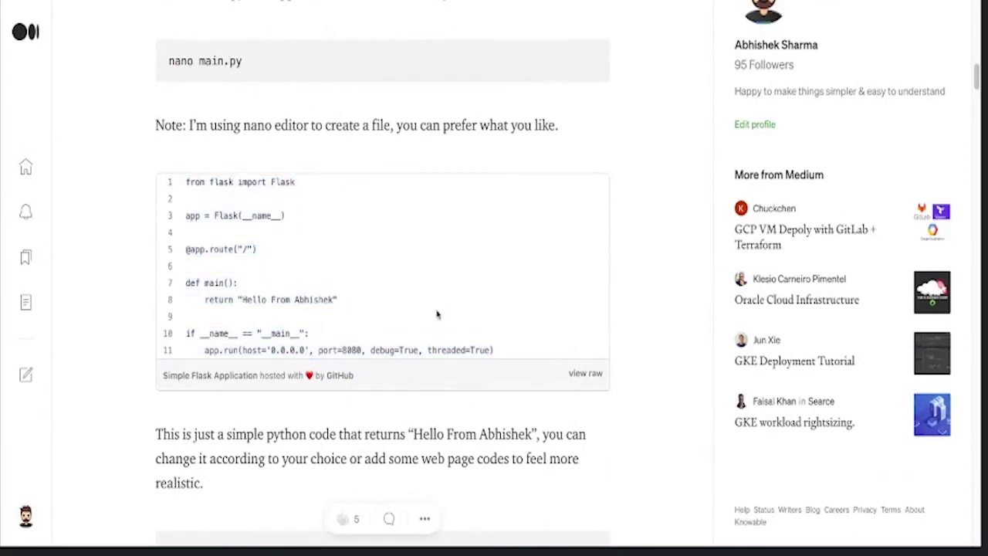
{"action": "left_click_drag", "start_coordinate": [243, 300], "coordinate": [333, 300]}
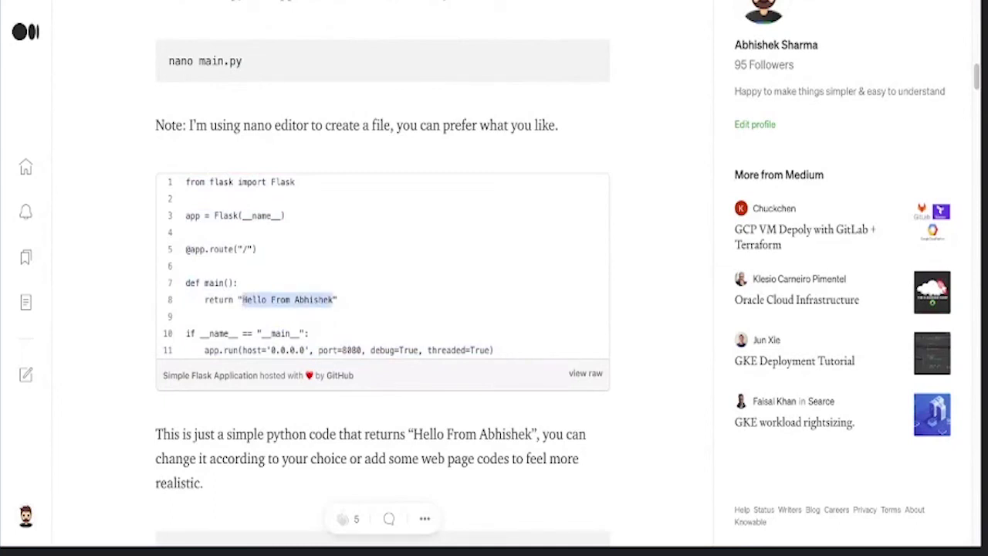
{"action": "double_click", "coordinate": [208, 181]}
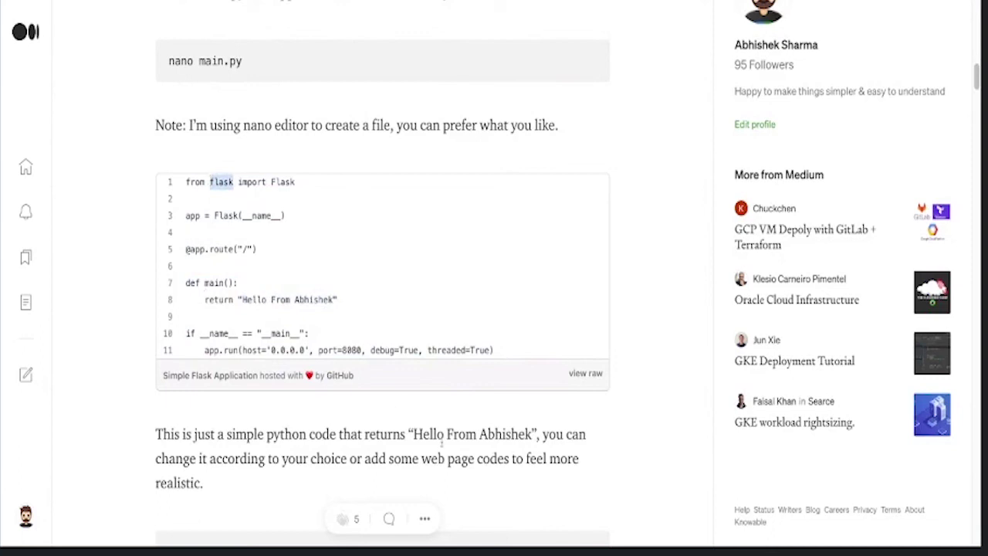
Step: Highlight the full main.py code, then examine the article's requirements.txt section with its nano command and Flask==1.1.1 dependency
{"action": "left_click_drag", "start_coordinate": [495, 350], "coordinate": [188, 181]}
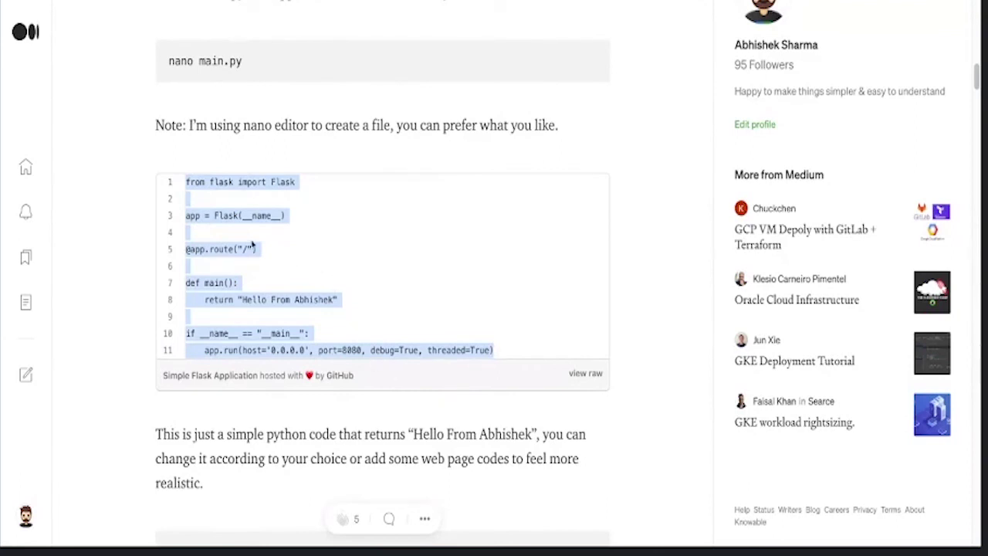
{"action": "scroll", "coordinate": [382, 309], "scroll_direction": "down", "scroll_amount": 3}
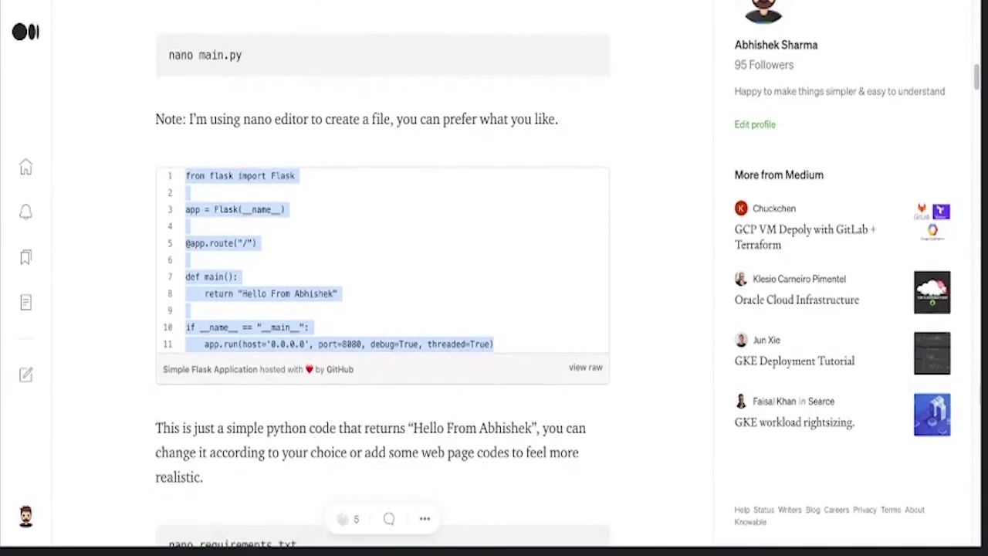
{"action": "scroll", "coordinate": [306, 239], "scroll_direction": "down", "scroll_amount": 6}
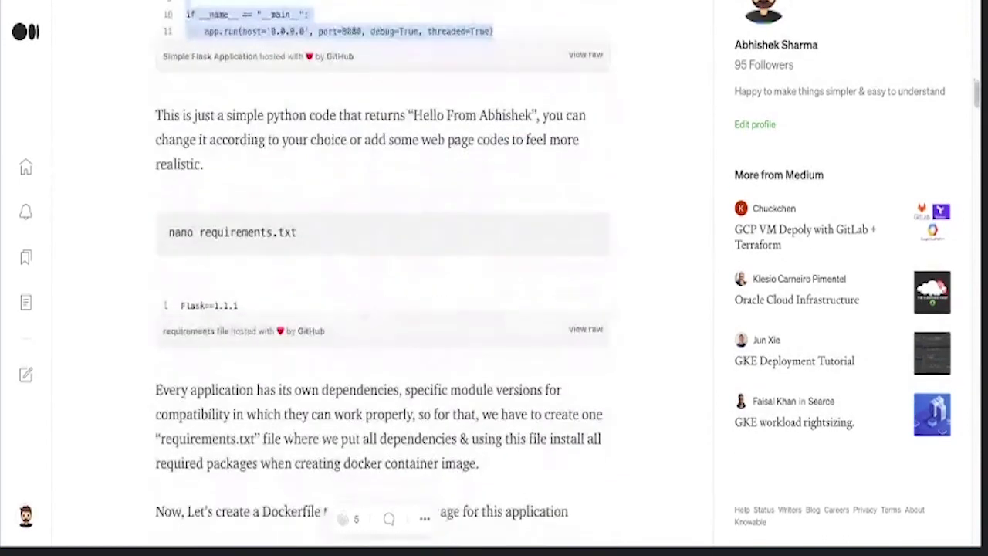
{"action": "left_click_drag", "start_coordinate": [306, 239], "coordinate": [155, 233]}
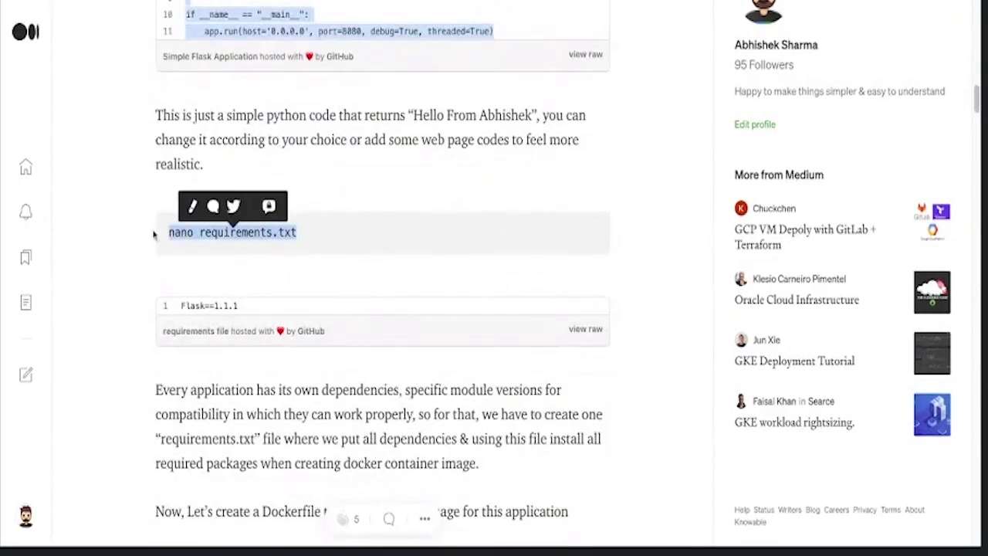
{"action": "triple_click", "coordinate": [242, 309]}
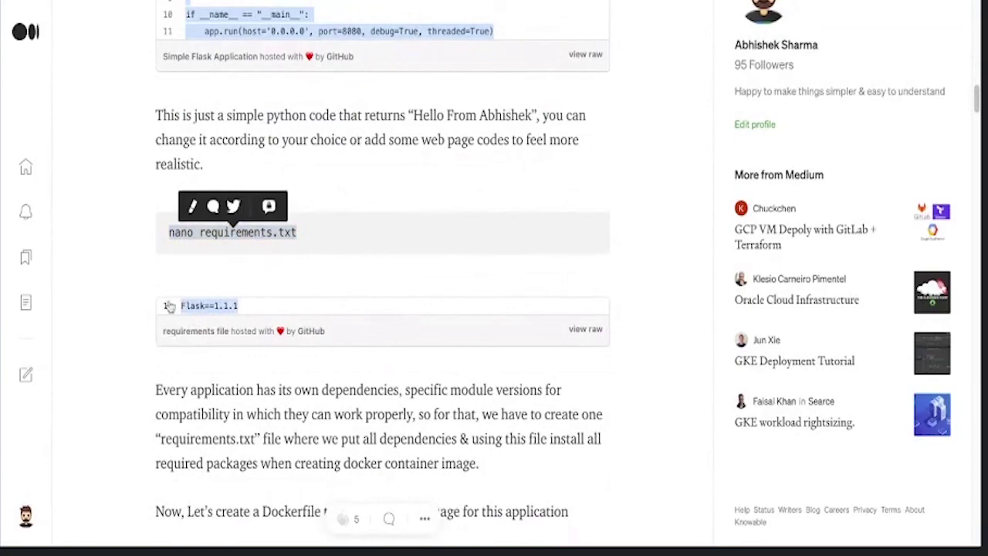
{"action": "scroll", "coordinate": [297, 279], "scroll_direction": "down", "scroll_amount": 4}
{"action": "scroll", "coordinate": [297, 279], "scroll_direction": "up", "scroll_amount": 7}
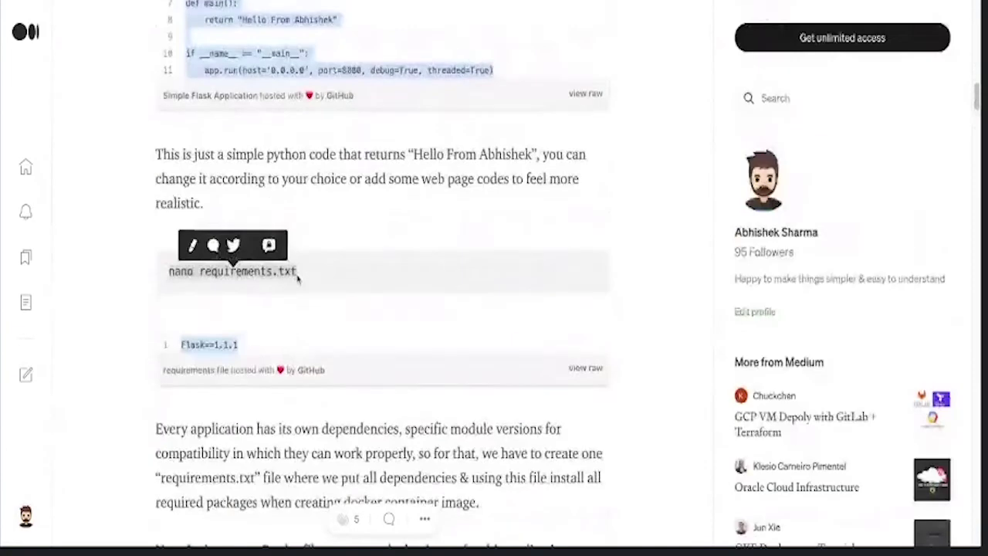